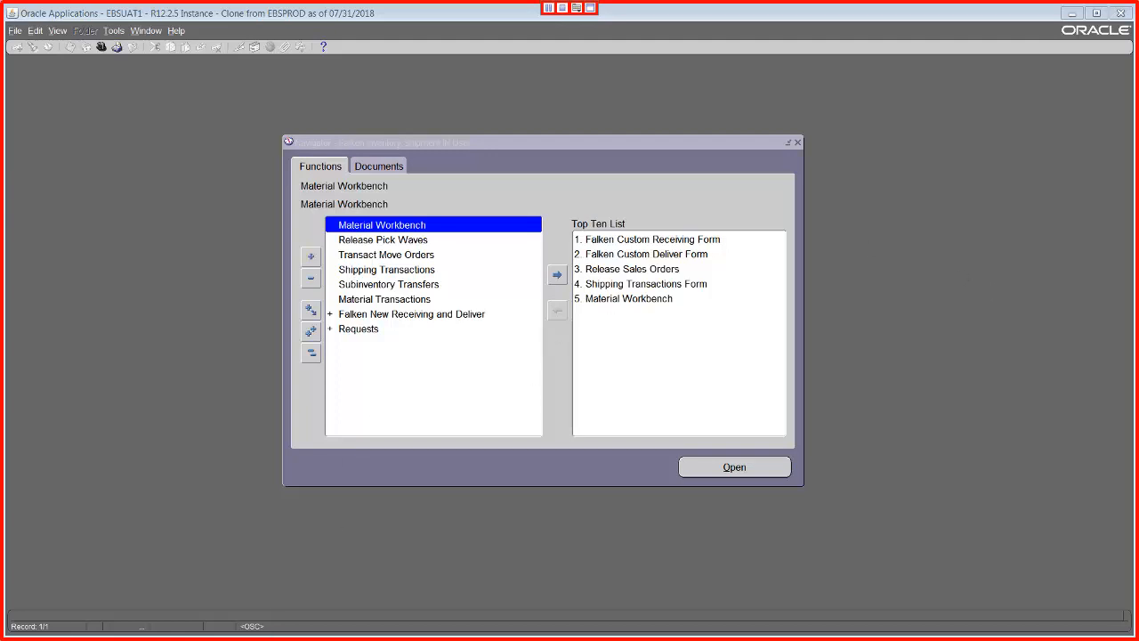
# Switch to the Venture-SRNA Daily Open Order Report workbook in Excel and examine the order, internal item and quantity in row 57.
pyautogui.moveTo(177, 623)
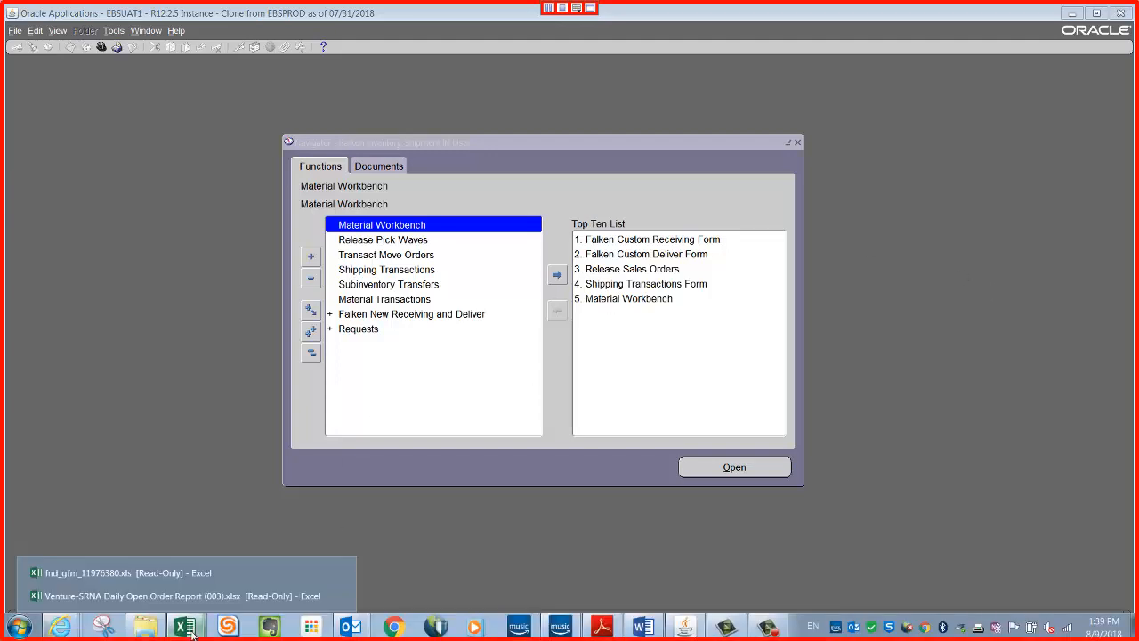
pyautogui.click(167, 603)
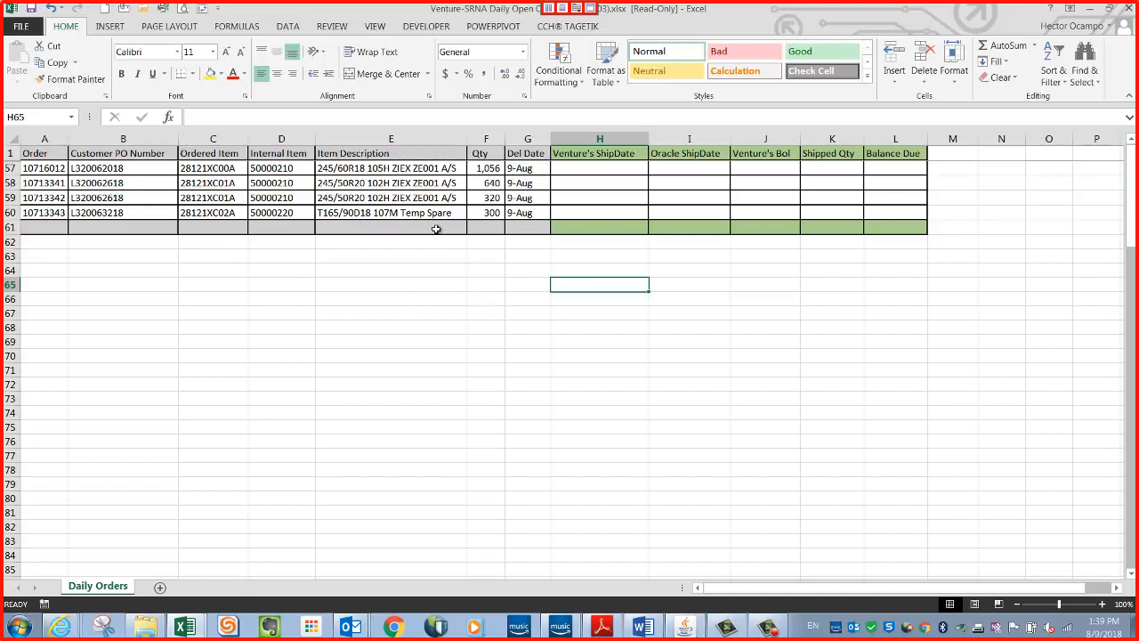
pyautogui.click(10, 168)
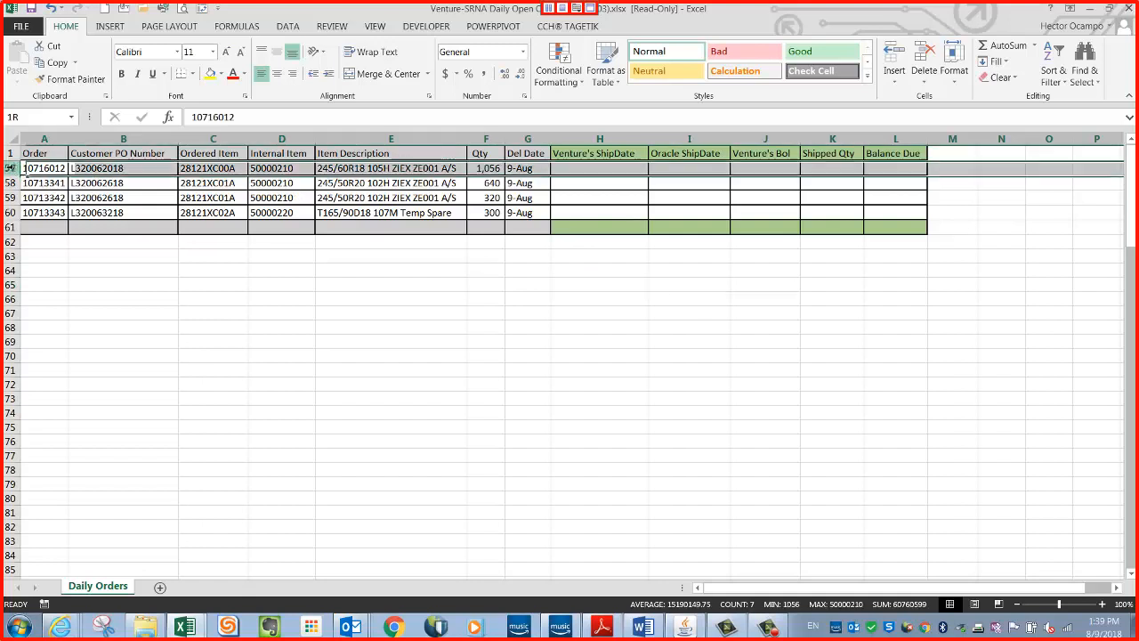
pyautogui.click(378, 326)
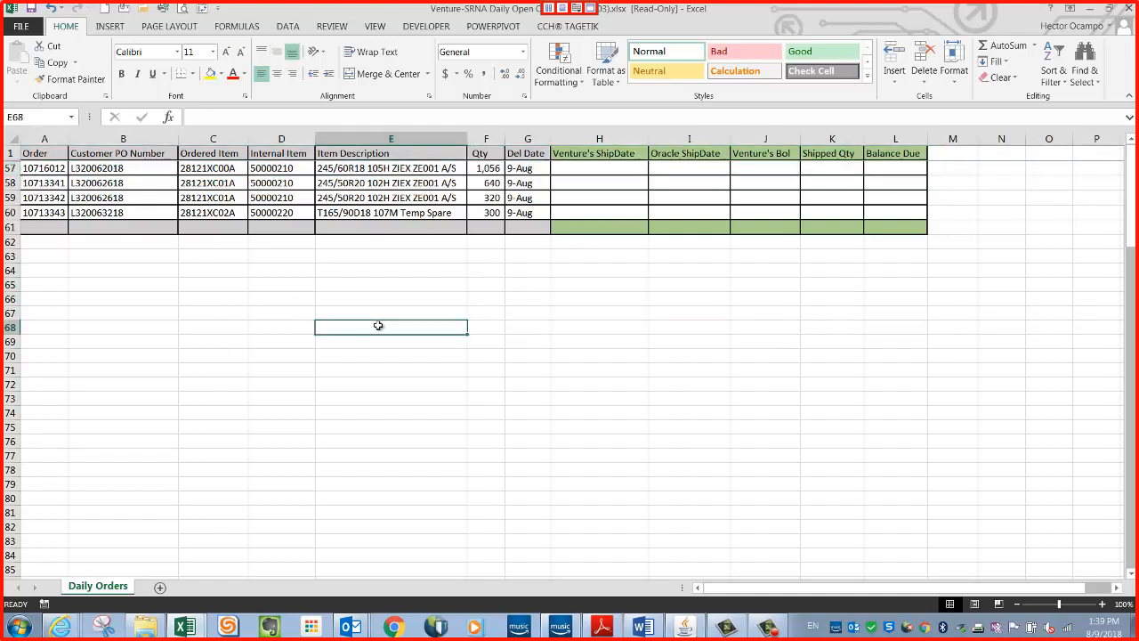
pyautogui.click(41, 169)
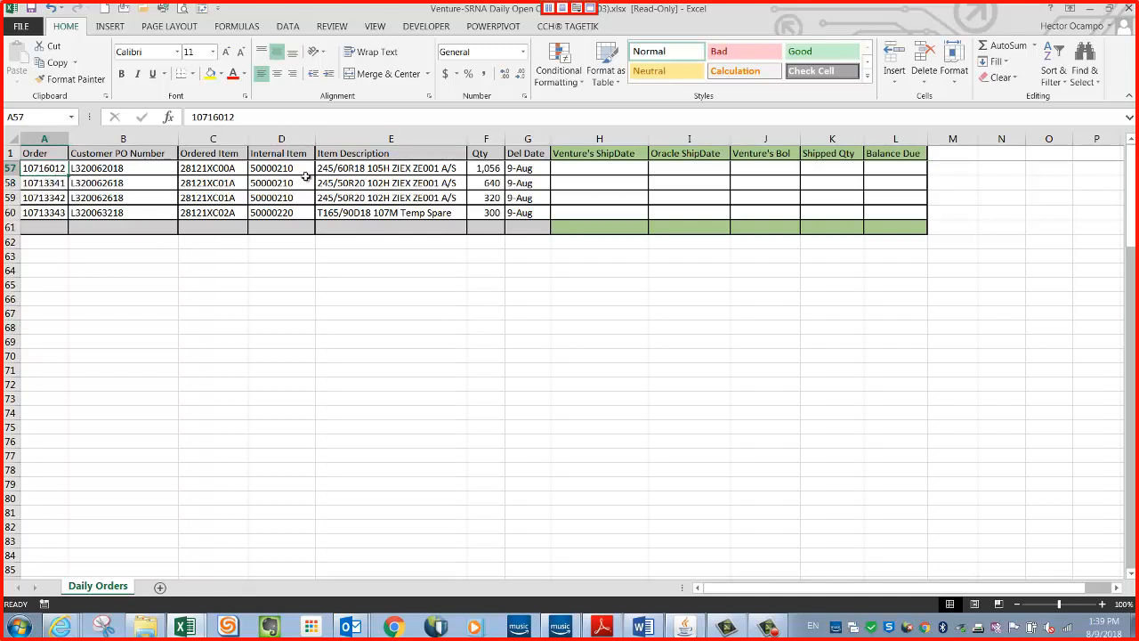
pyautogui.click(289, 172)
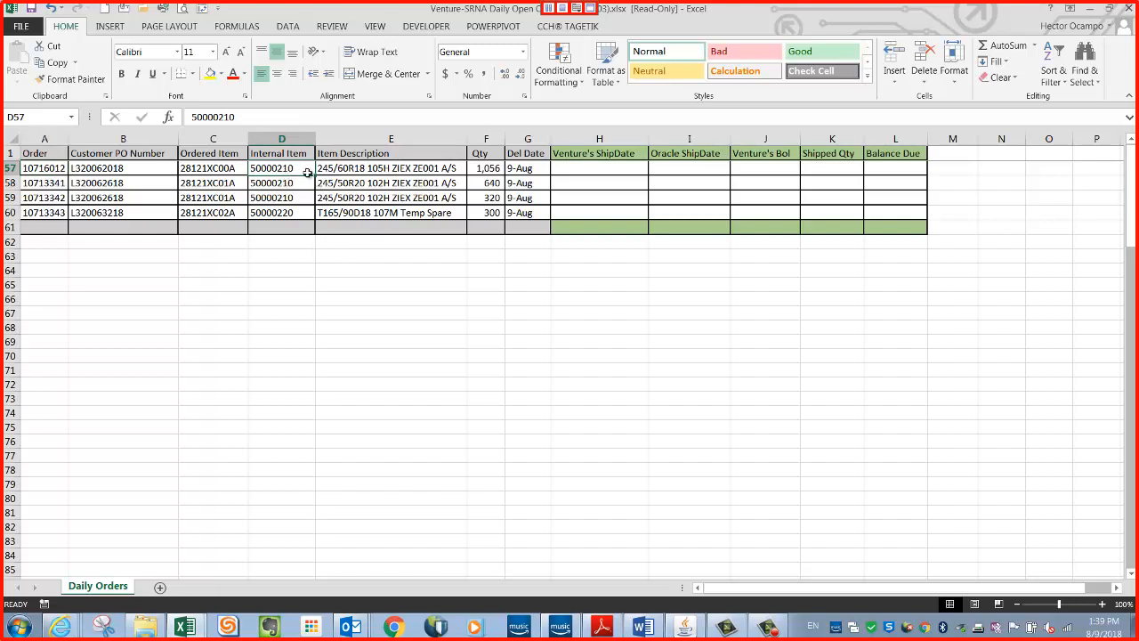
pyautogui.click(490, 167)
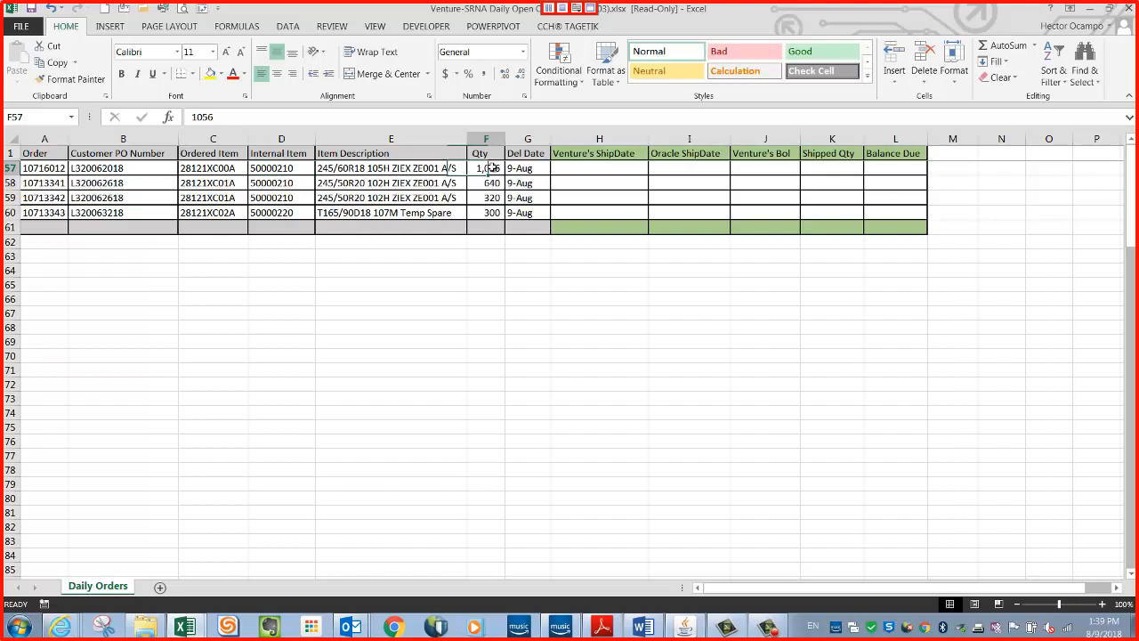
pyautogui.click(536, 326)
pyautogui.click(490, 167)
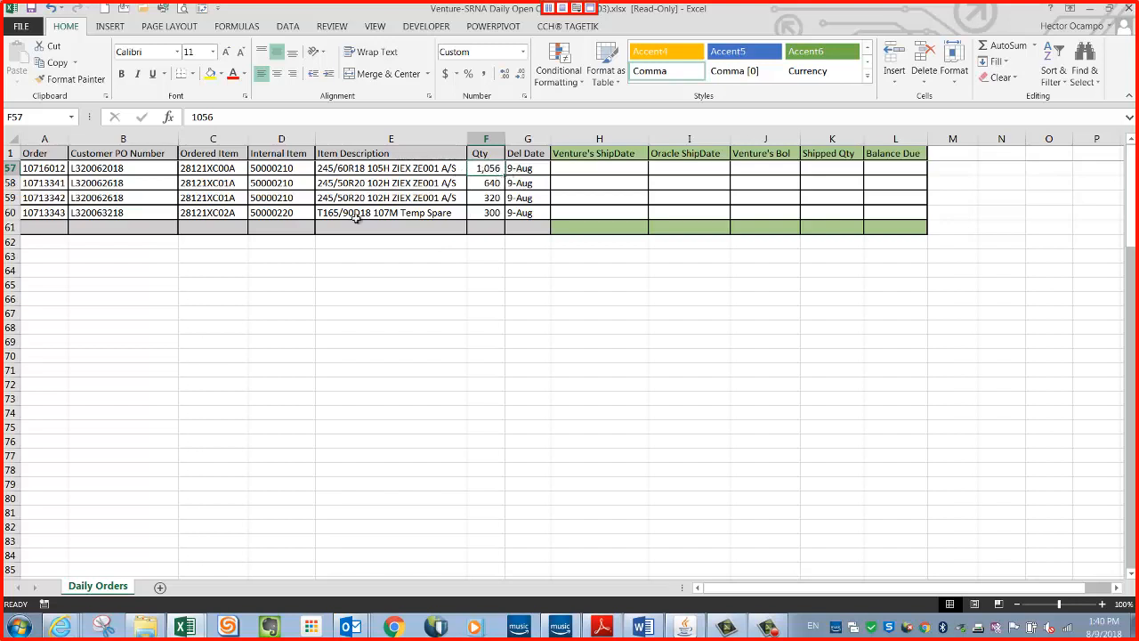
pyautogui.click(53, 168)
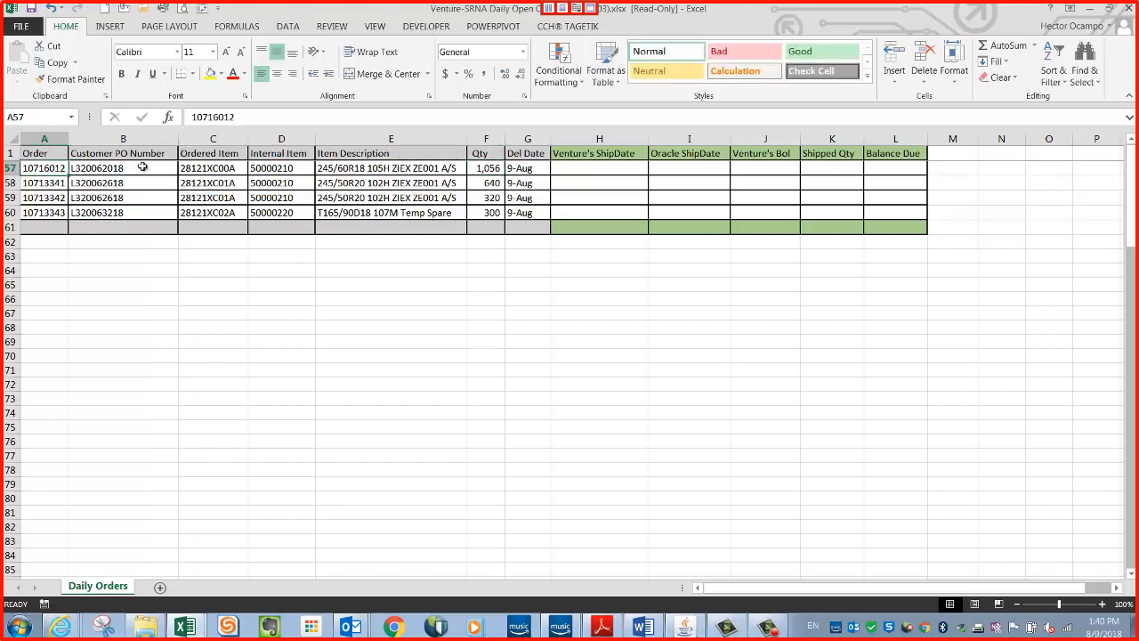
pyautogui.click(276, 169)
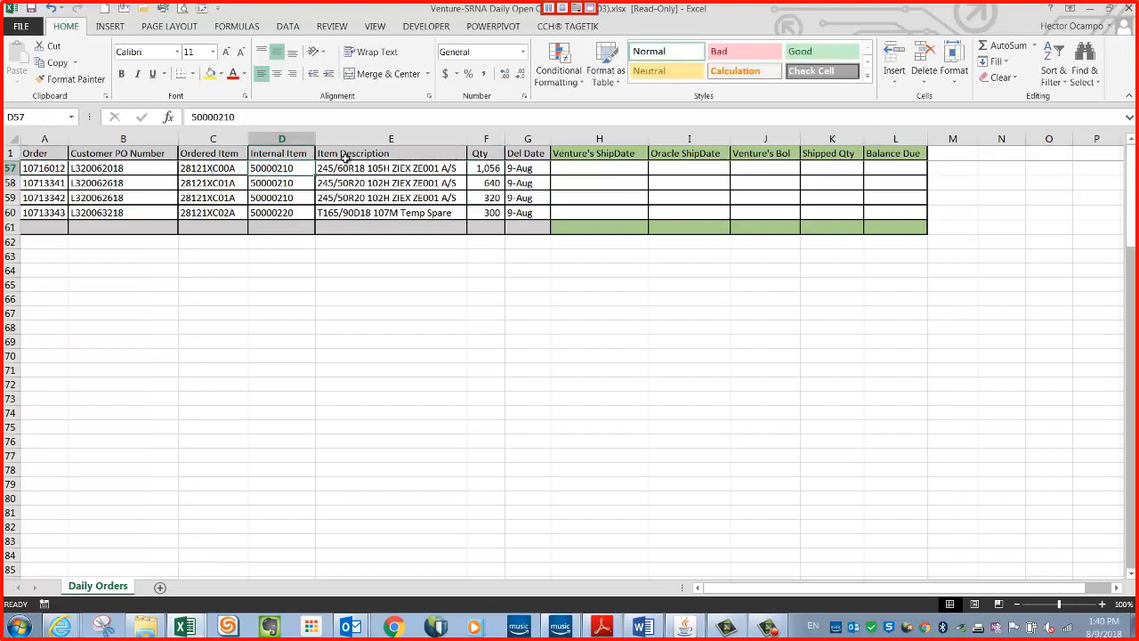
pyautogui.click(482, 168)
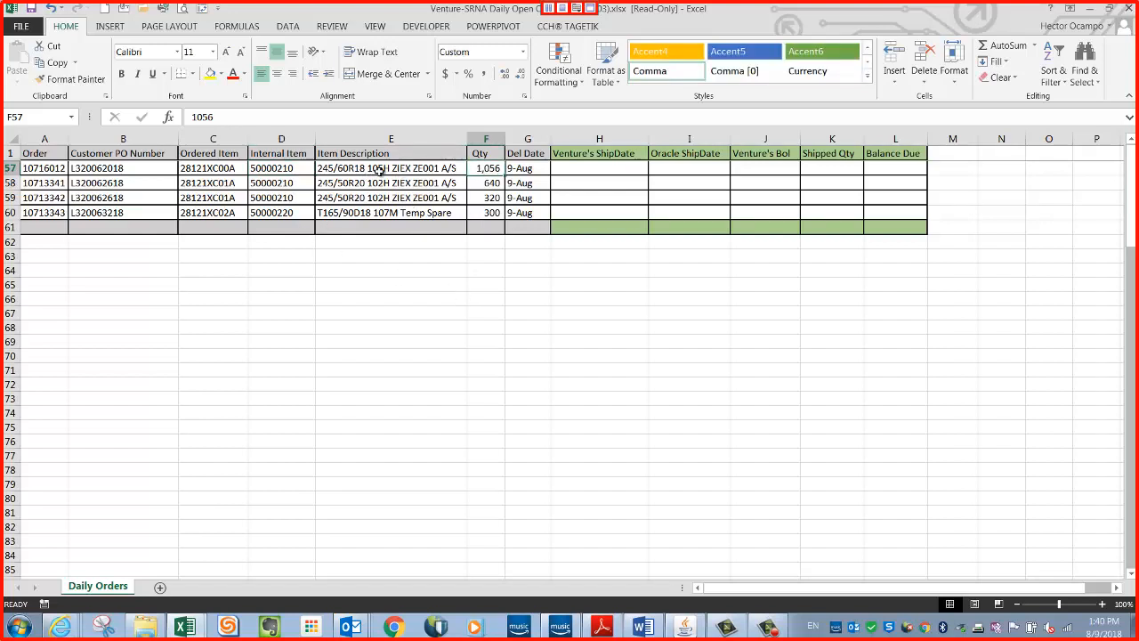
# Copy the order number from cell A57 and open the Shipping Transactions form in Oracle Applications.
pyautogui.click(56, 169)
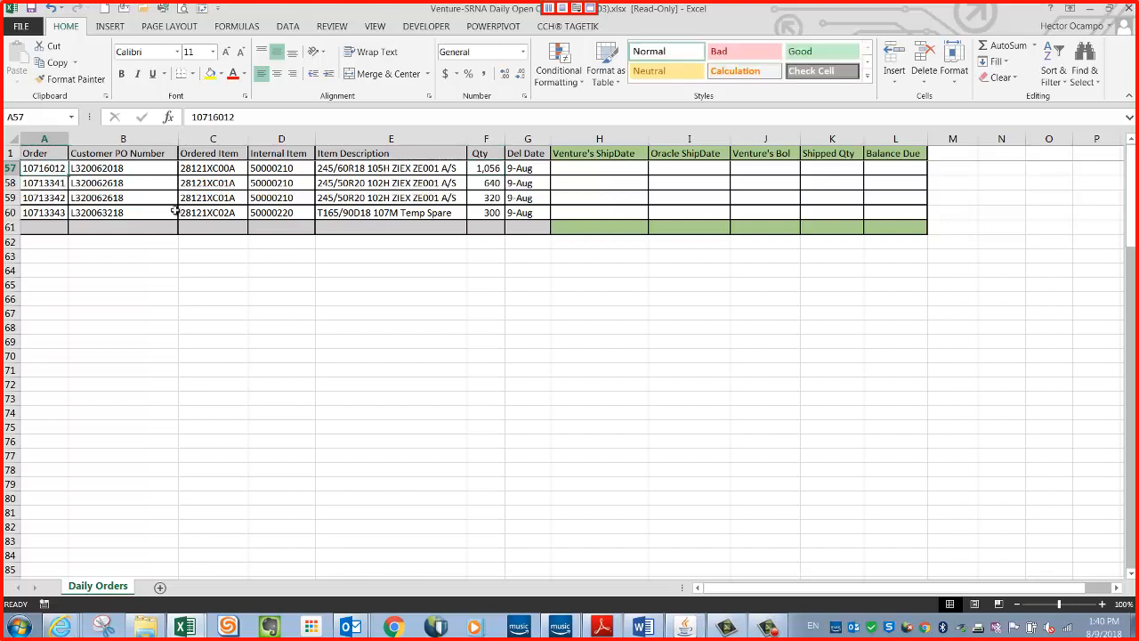
pyautogui.hotkey('ctrl', 'c')
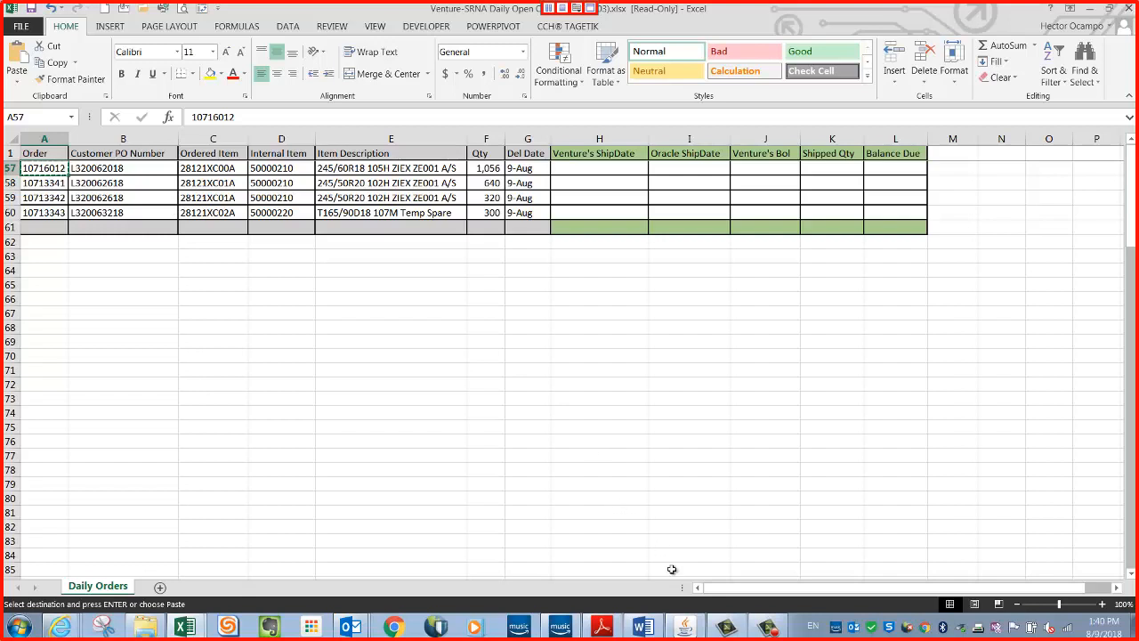
pyautogui.click(684, 626)
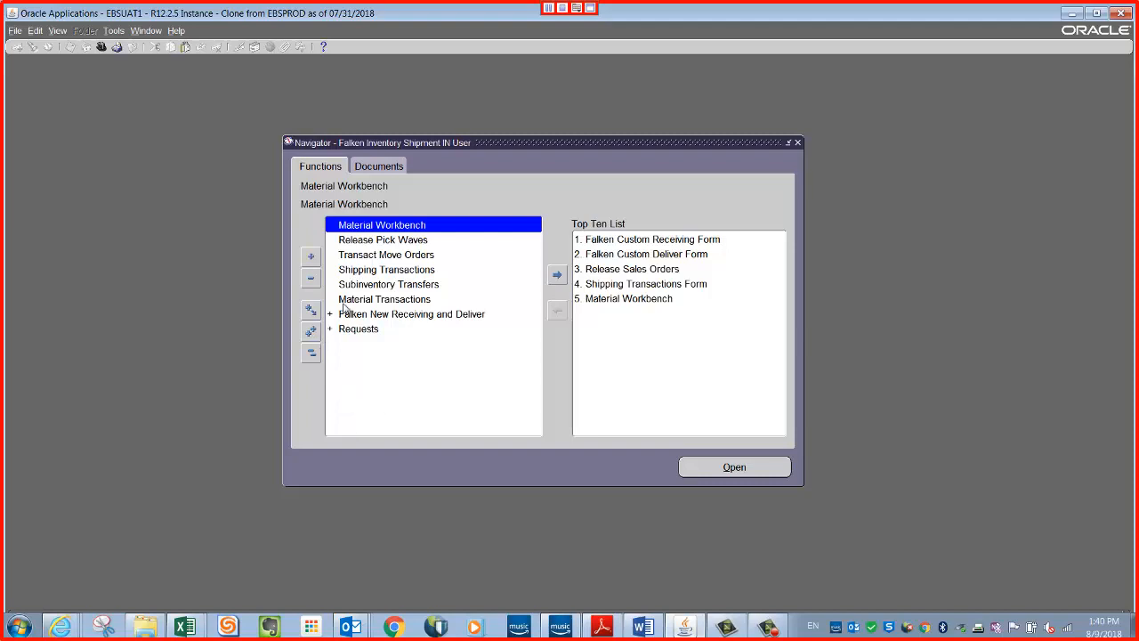
pyautogui.click(379, 270)
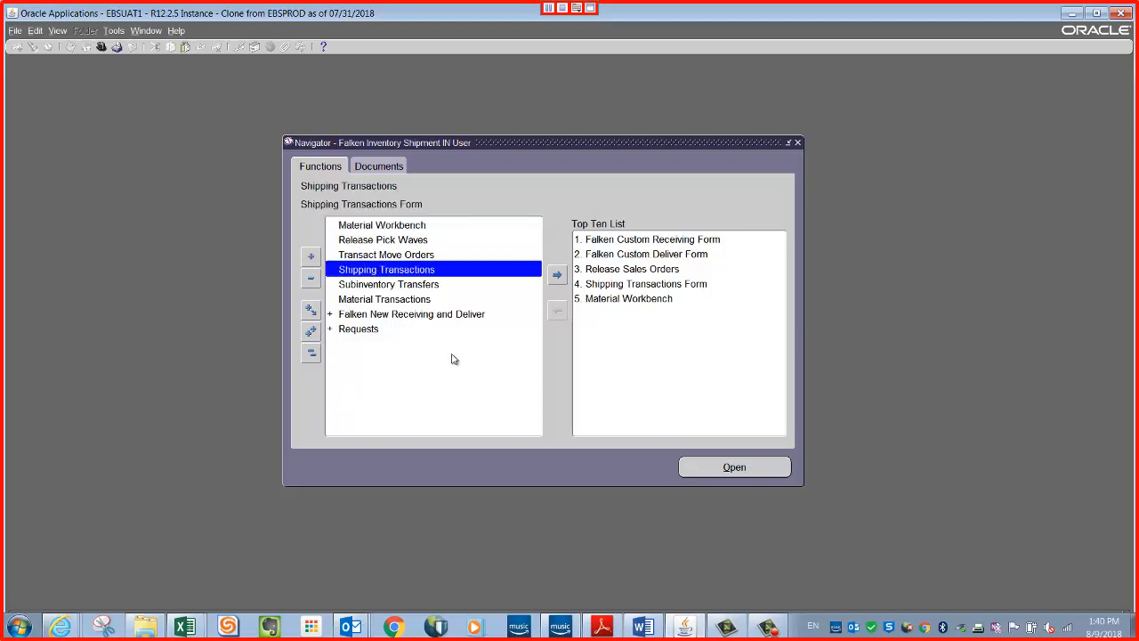
pyautogui.doubleClick(374, 272)
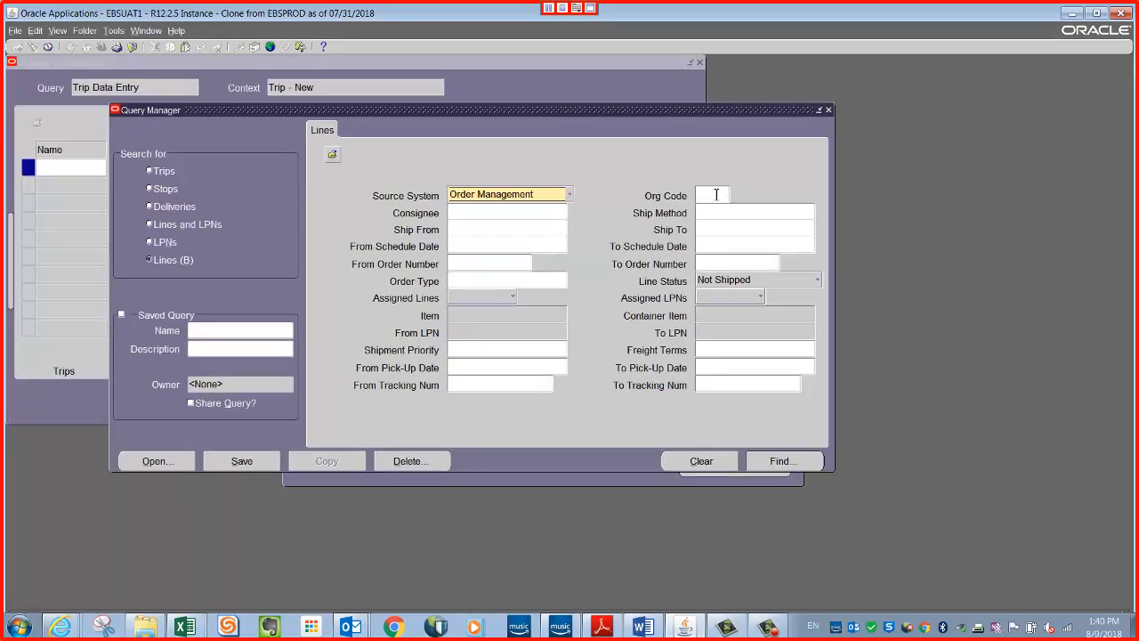
# Set the query's Org Code to IN1 and enter the copied order number as both the From and To Order Number.
pyautogui.click(715, 196)
pyautogui.click(485, 264)
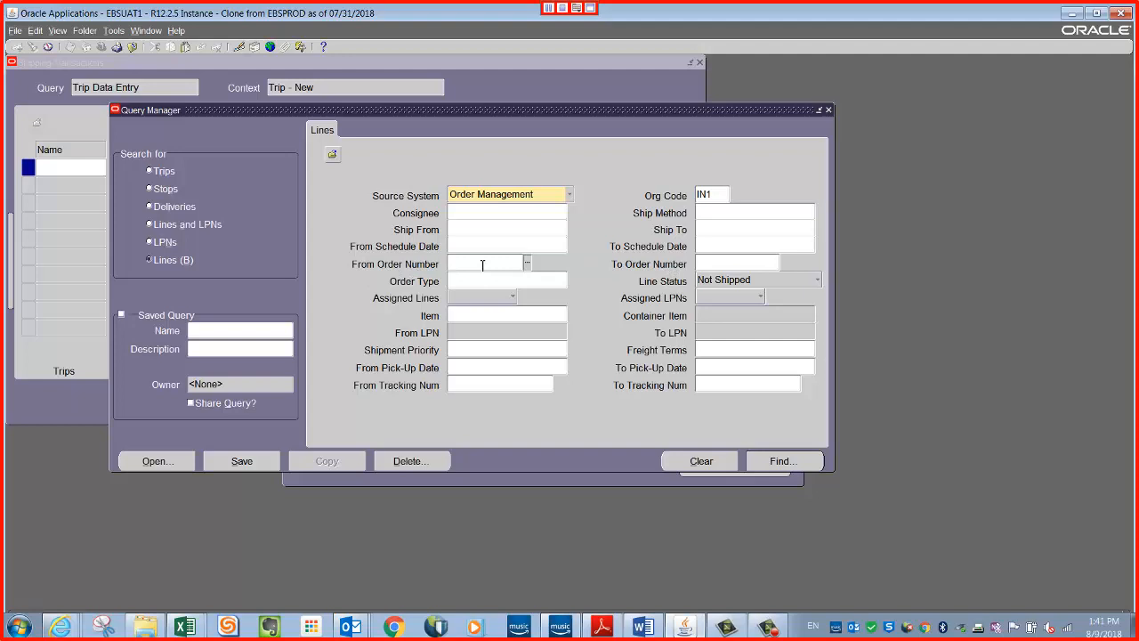
pyautogui.hotkey('ctrl', 'v')
pyautogui.press('Tab')
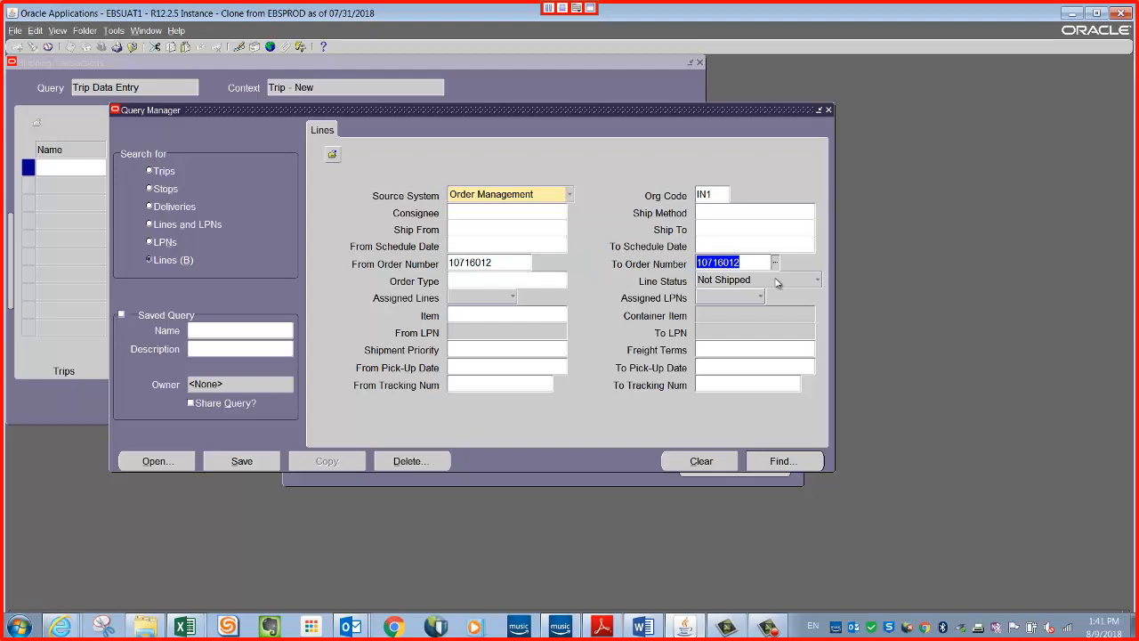
pyautogui.click(1096, 12)
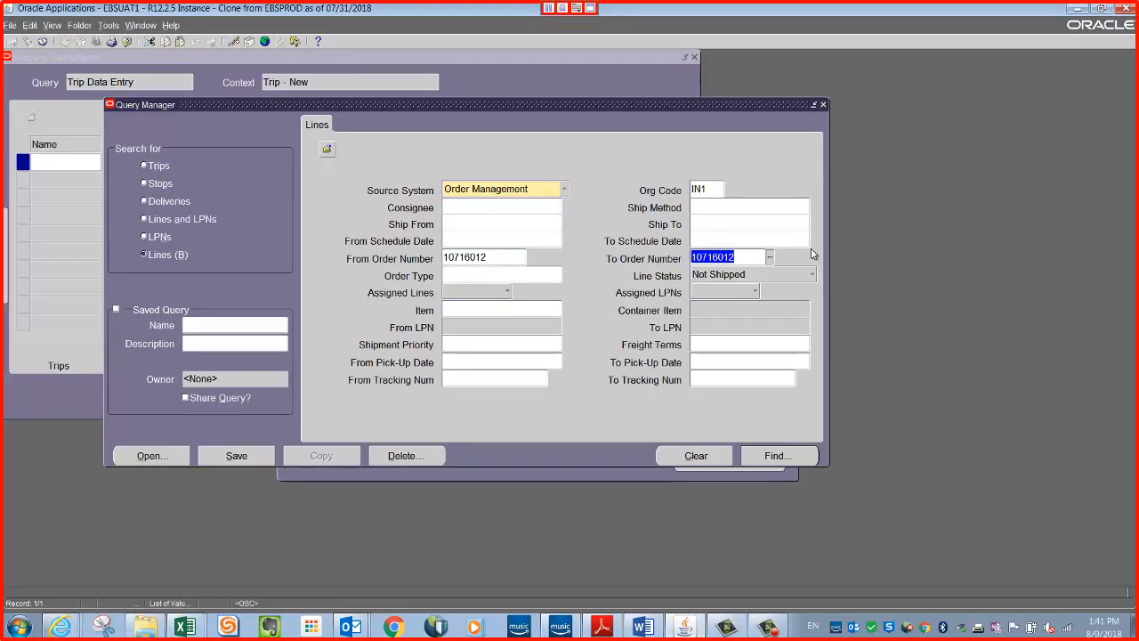
# Set the Line Status to Ready to Release and find the order's lines.
pyautogui.click(795, 276)
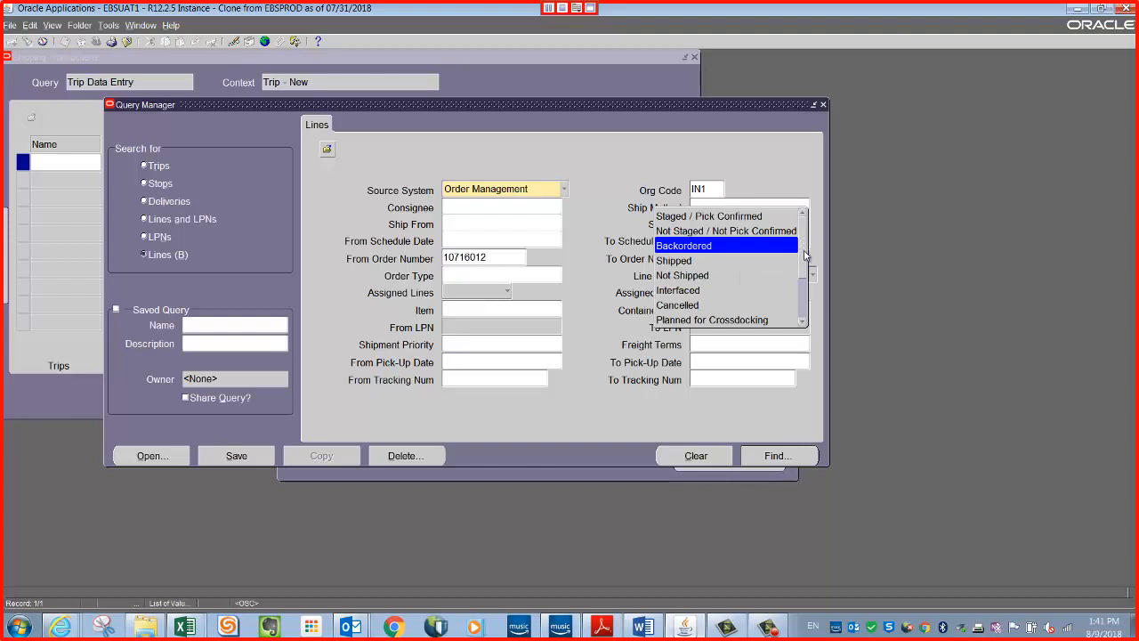
pyautogui.scroll(-1, 798, 256)
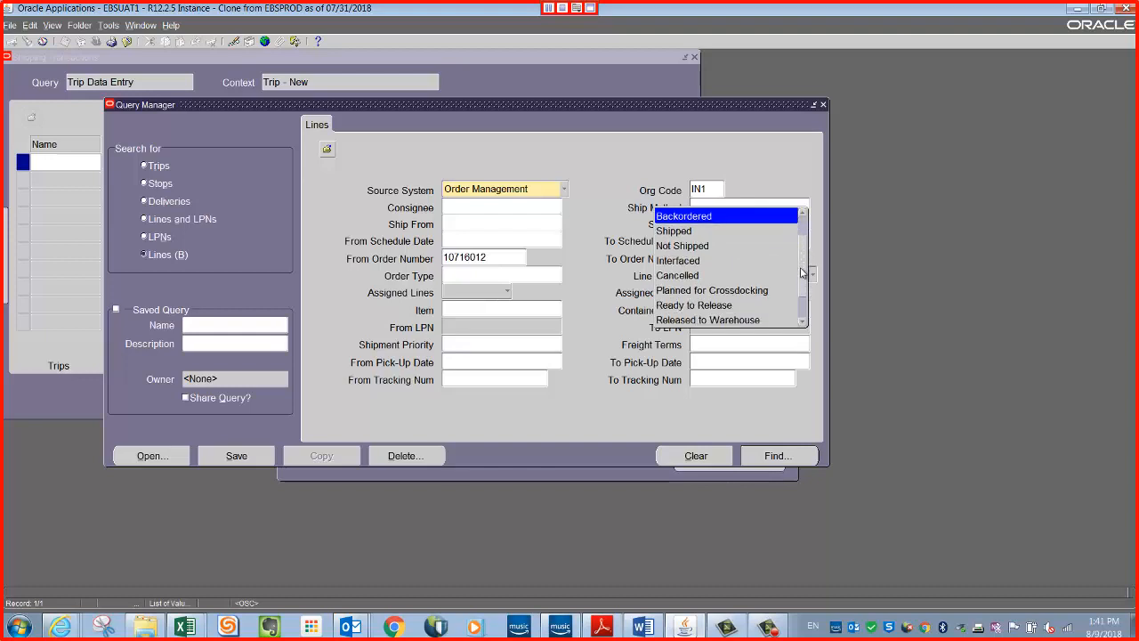
pyautogui.click(733, 305)
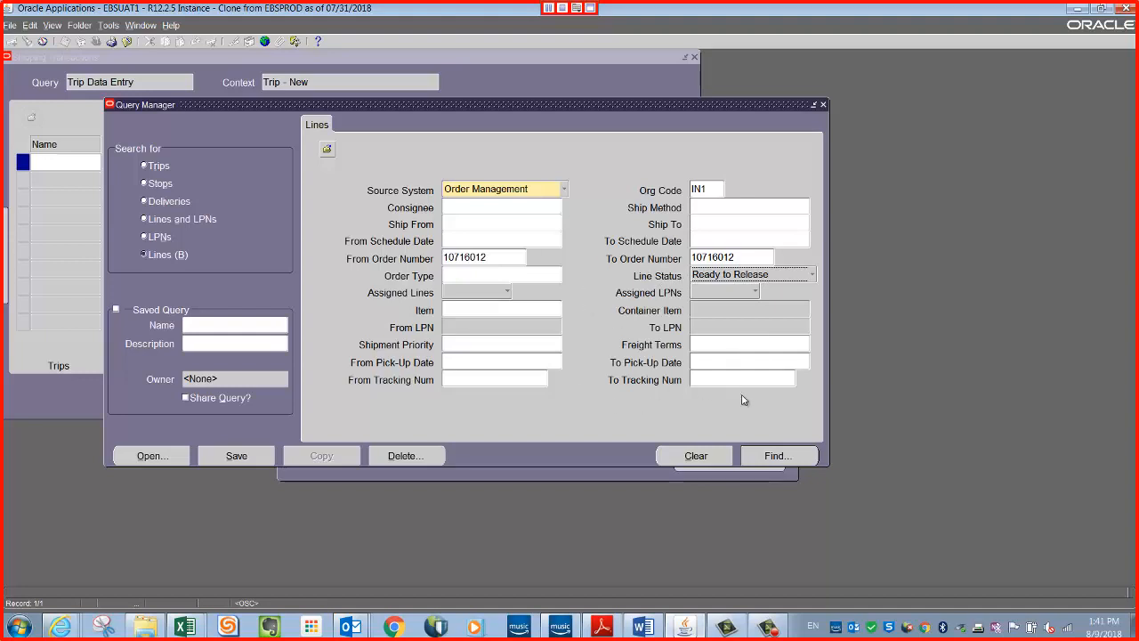
pyautogui.click(777, 456)
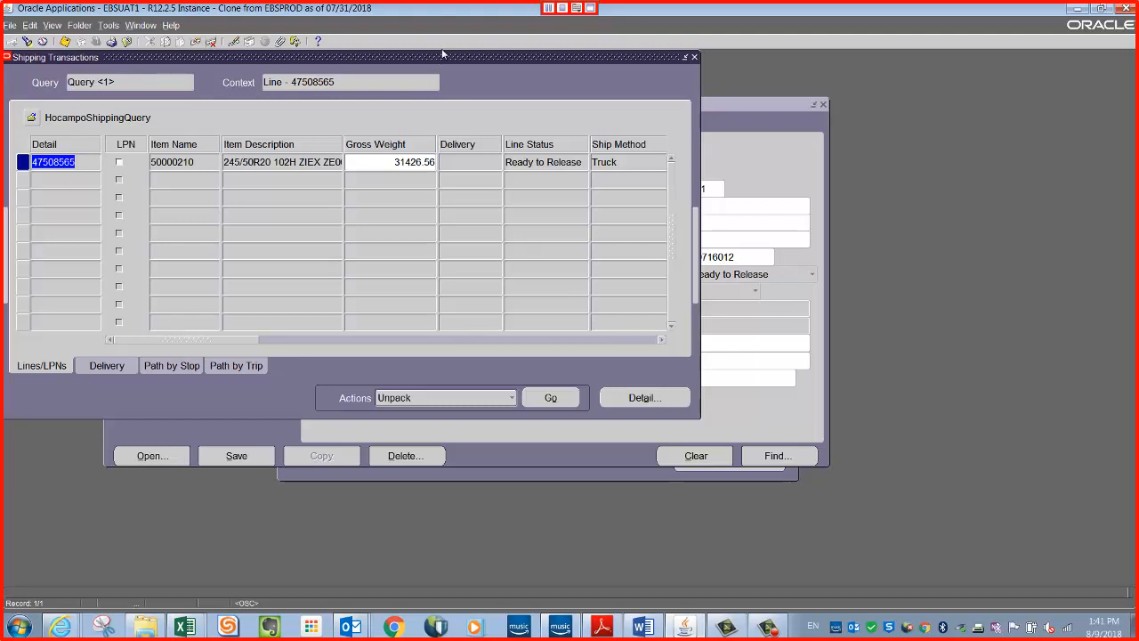
# Move the Shipping Transactions window clear of the edge and examine the found line's item, order and requested quantity.
pyautogui.moveTo(442, 58); pyautogui.dragTo(521, 85)
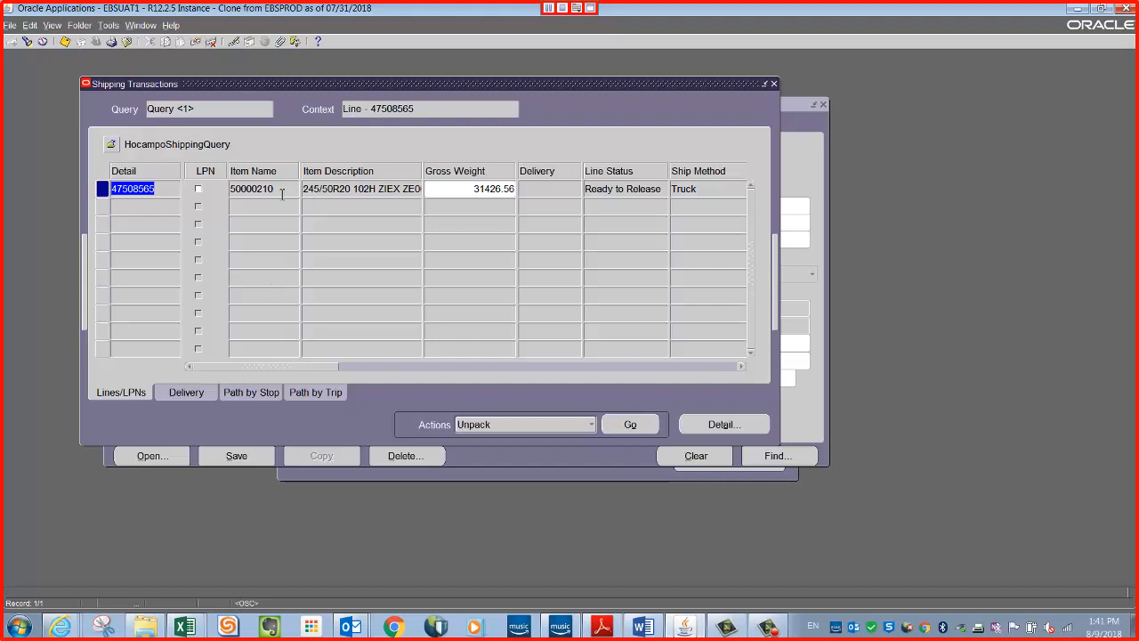
pyautogui.moveTo(277, 370)
pyautogui.mouseDown()
pyautogui.moveTo(320, 370)
pyautogui.moveTo(272, 367)
pyautogui.mouseUp()
pyautogui.moveTo(304, 366); pyautogui.dragTo(437, 366)
pyautogui.click(444, 192)
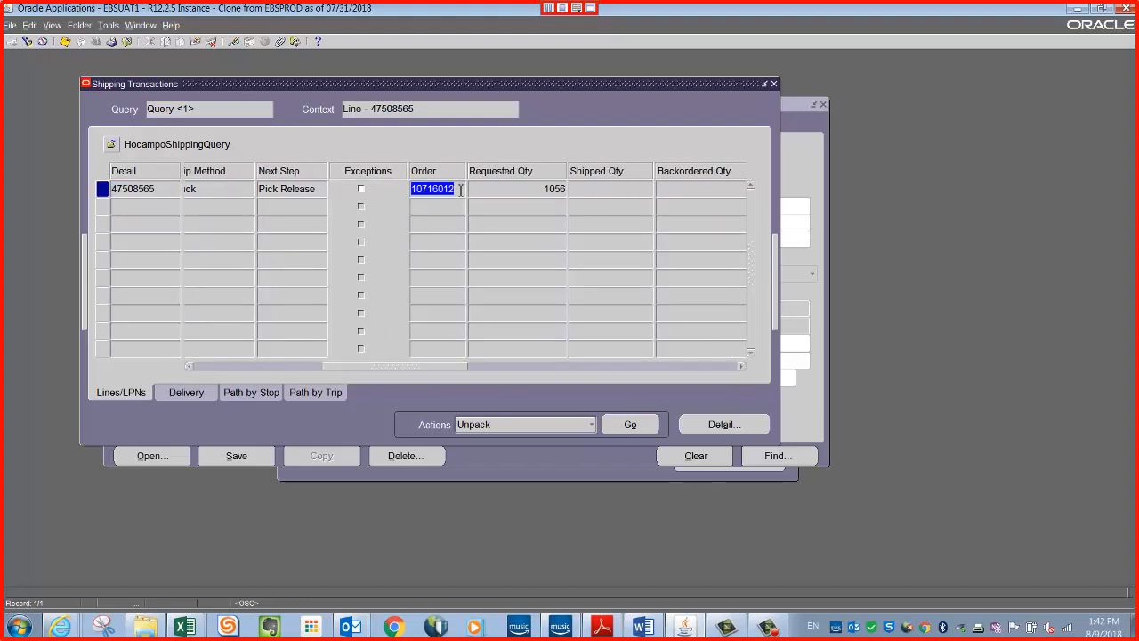
pyautogui.click(540, 191)
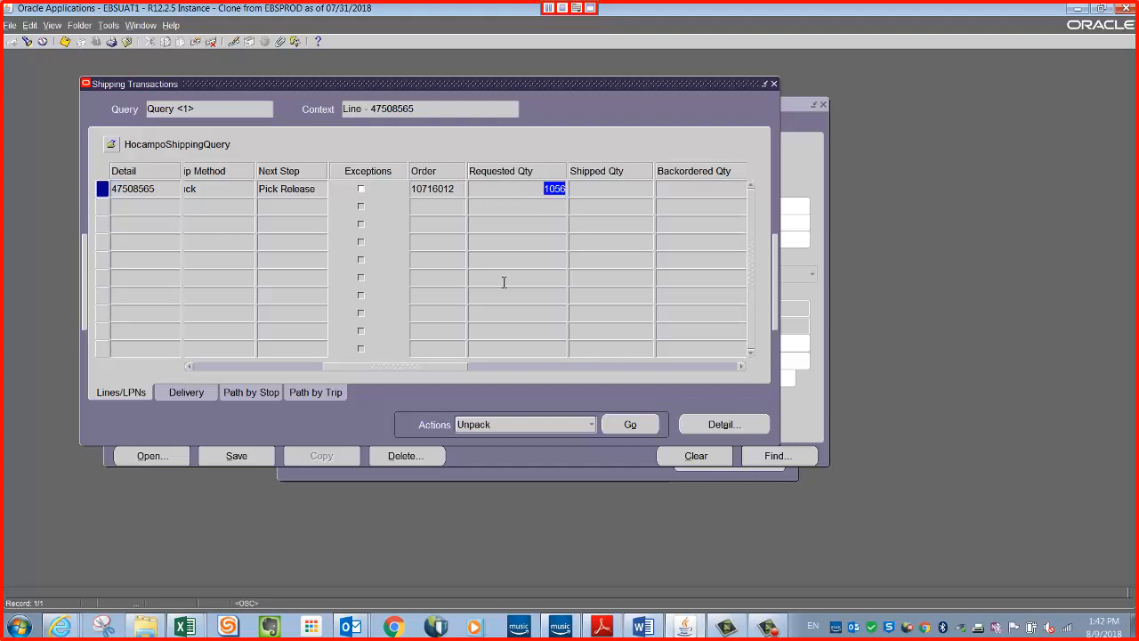
pyautogui.moveTo(452, 370); pyautogui.dragTo(294, 356)
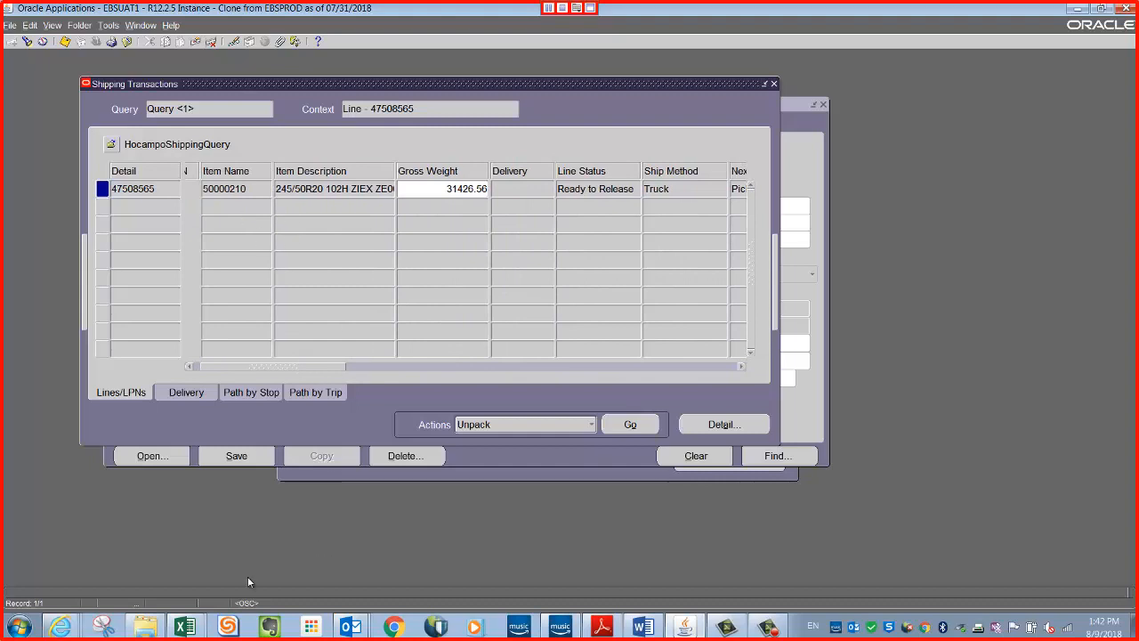
# Compare row 57 of the Excel open order report with the requested quantity of the Oracle shipping line.
pyautogui.click(186, 627)
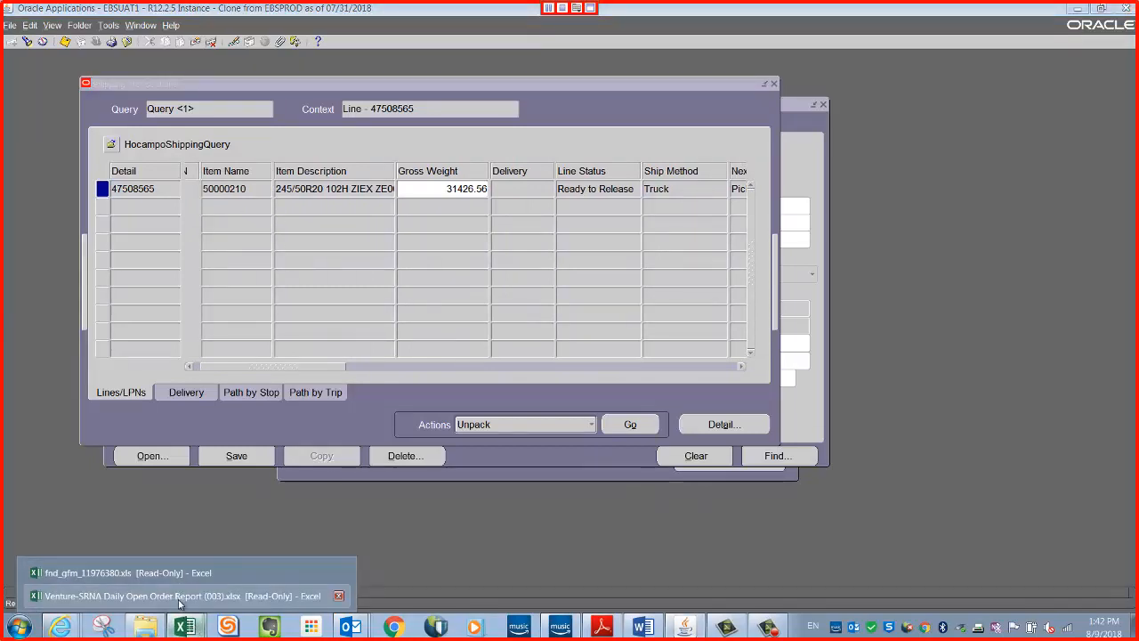
pyautogui.click(178, 596)
pyautogui.moveTo(40, 168); pyautogui.dragTo(526, 167)
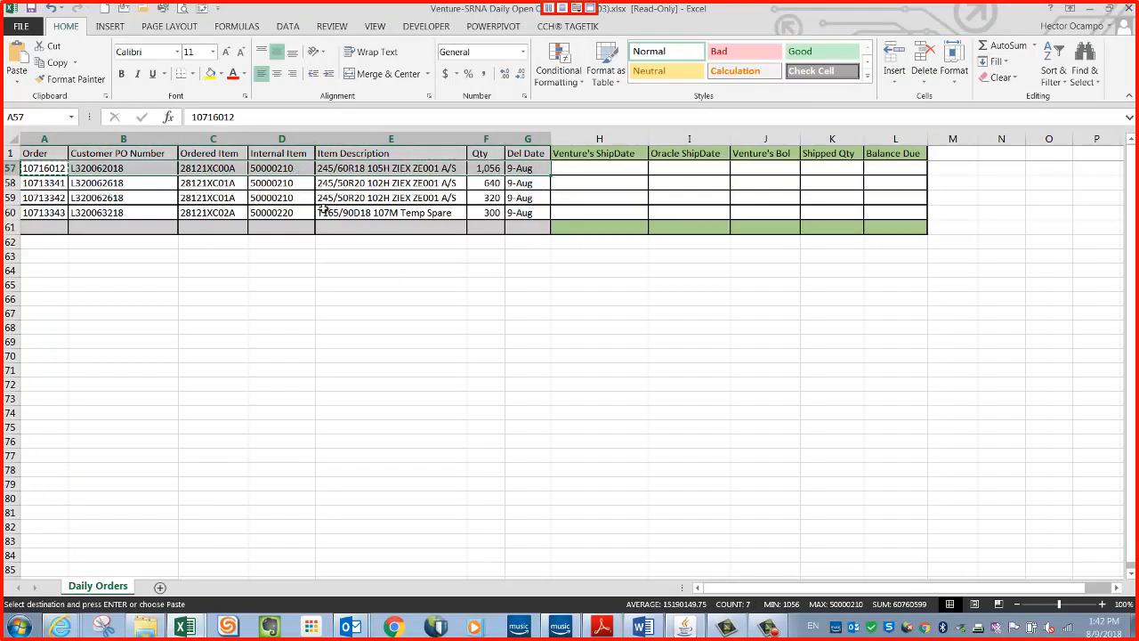
pyautogui.click(683, 627)
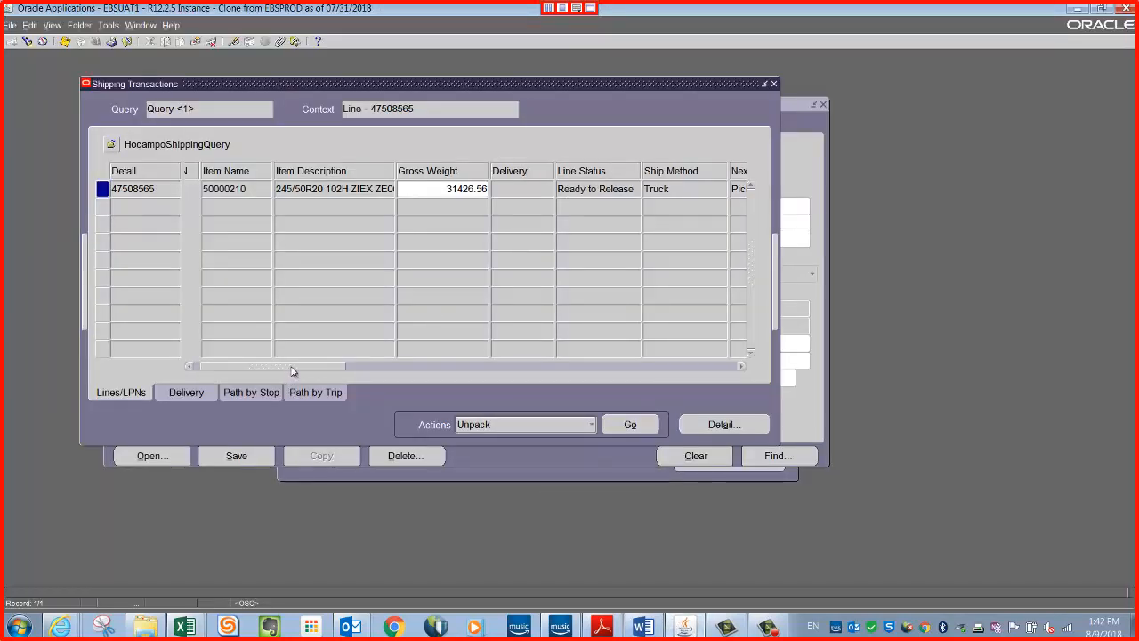
pyautogui.moveTo(293, 371); pyautogui.dragTo(425, 388)
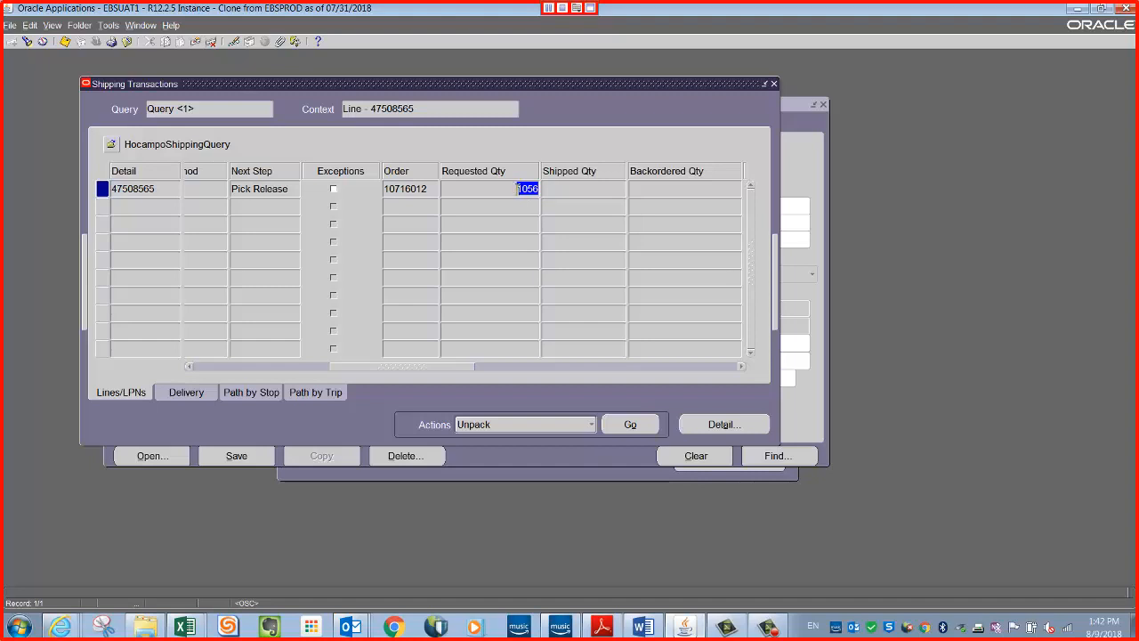
pyautogui.click(516, 190)
pyautogui.click(515, 207)
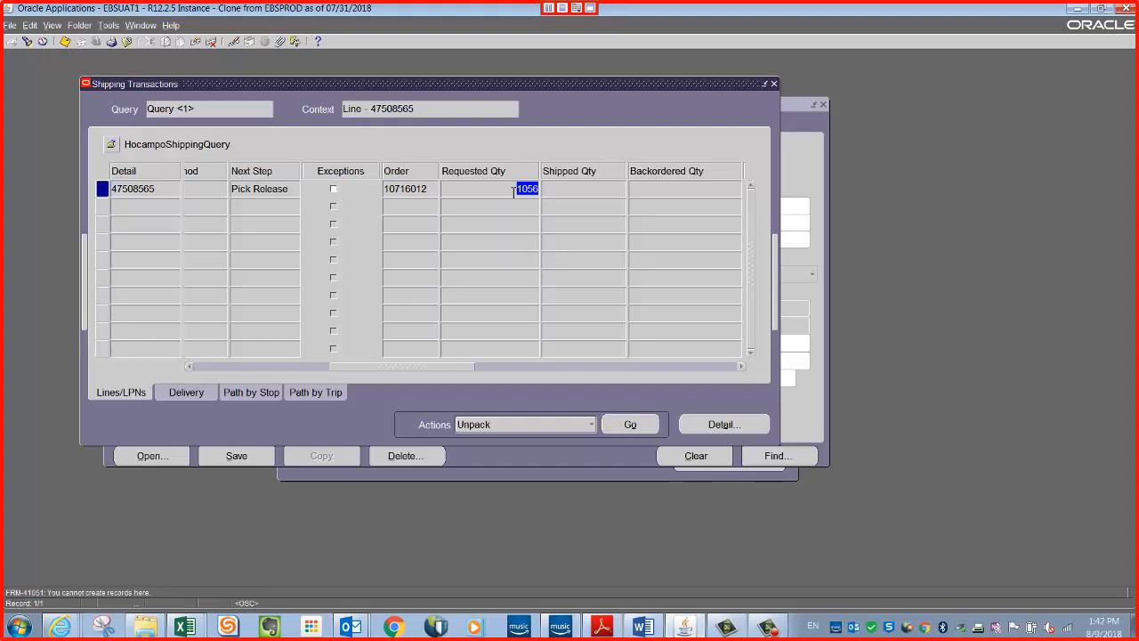
# Run the Split Line action on the found delivery line to open the Split Delivery Line dialog.
pyautogui.doubleClick(157, 189)
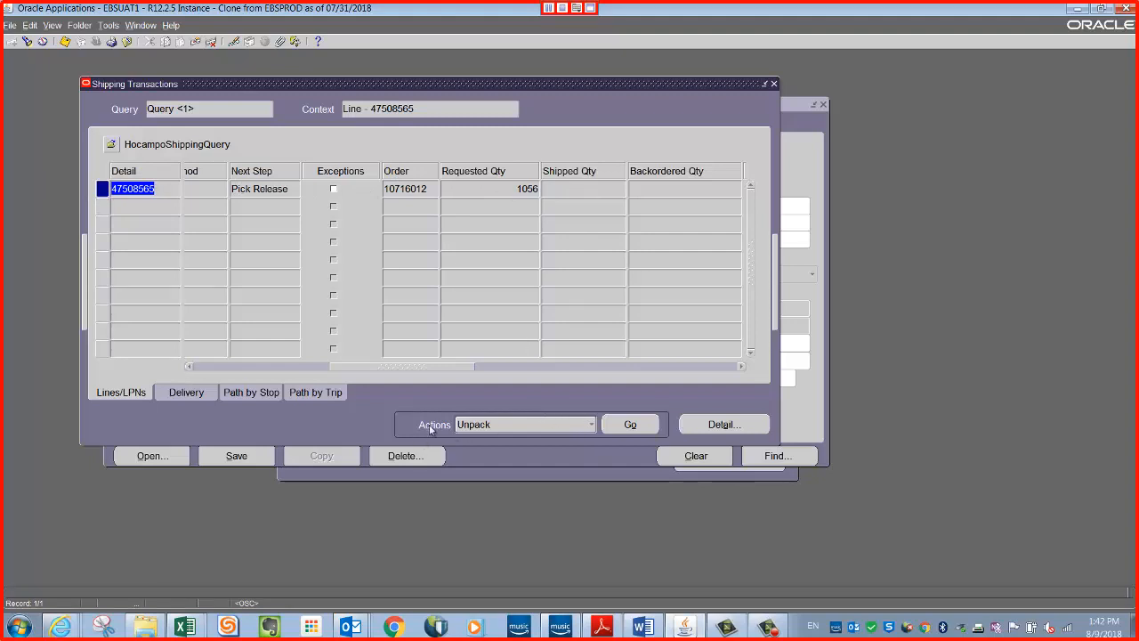
pyautogui.click(587, 425)
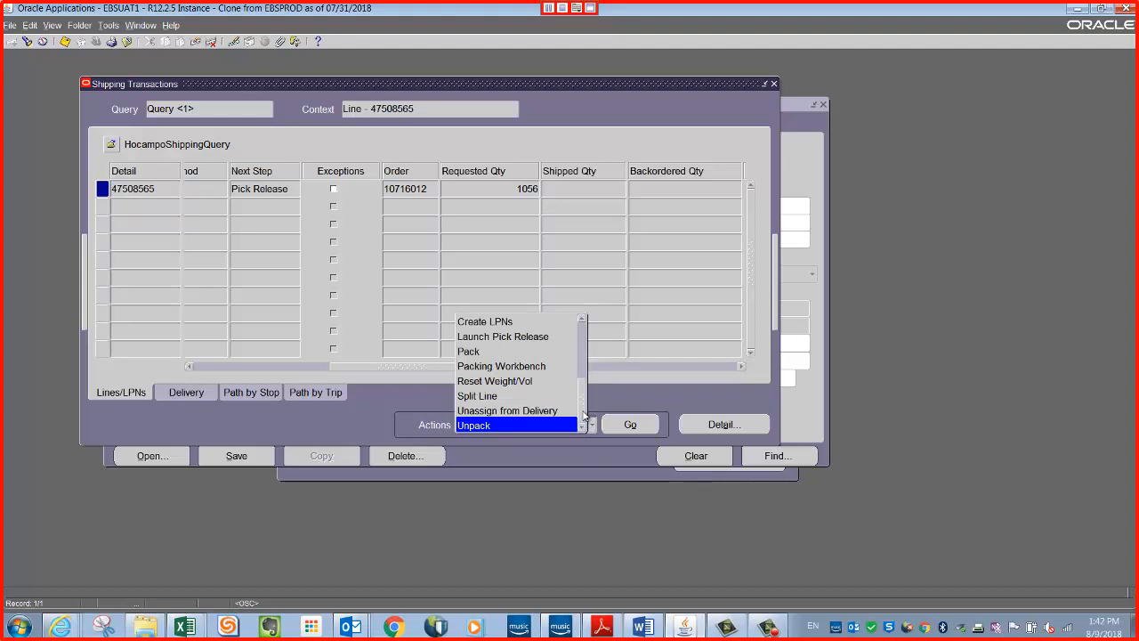
pyautogui.click(496, 397)
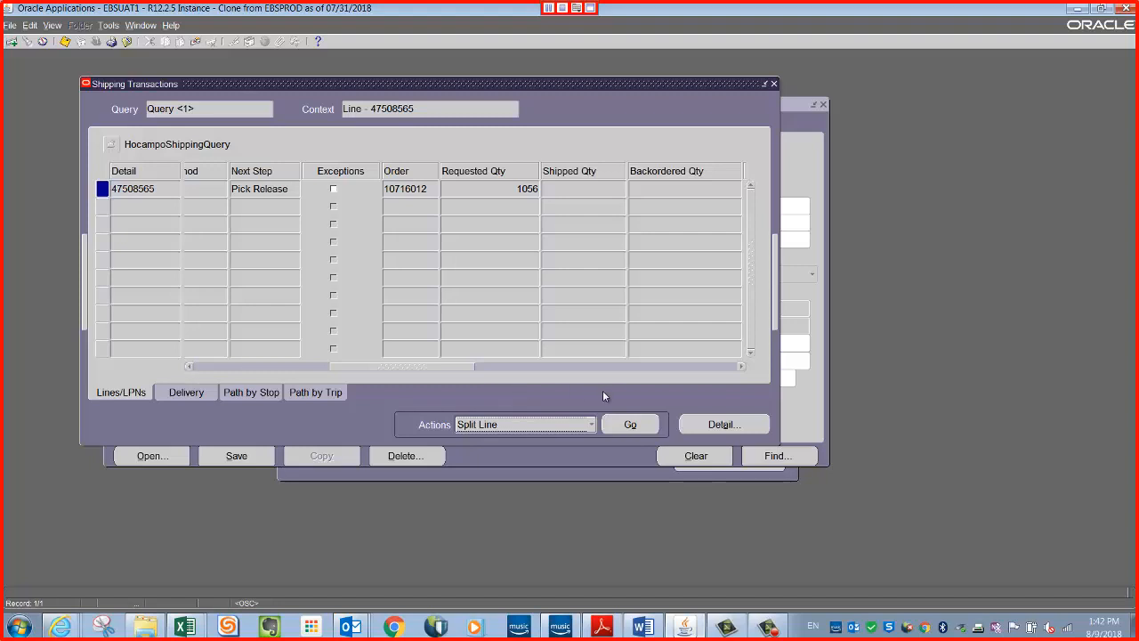
pyautogui.click(629, 425)
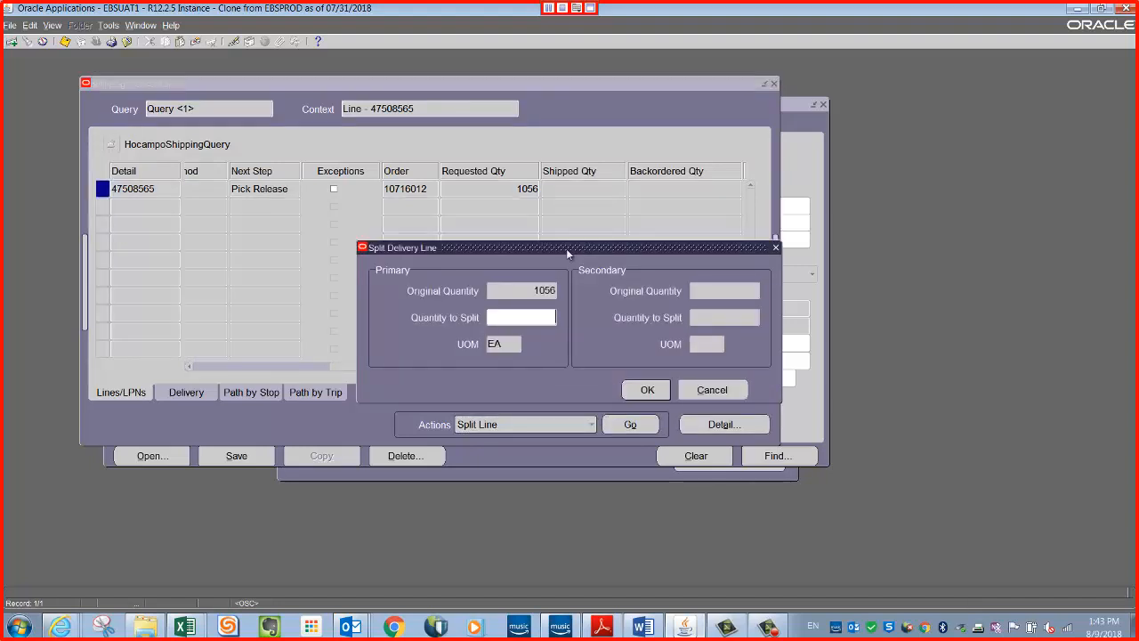
# Split a quantity of 640 off the delivery line, moving the dialog clear and correcting the initial entry of 600.
pyautogui.moveTo(566, 248); pyautogui.dragTo(550, 229)
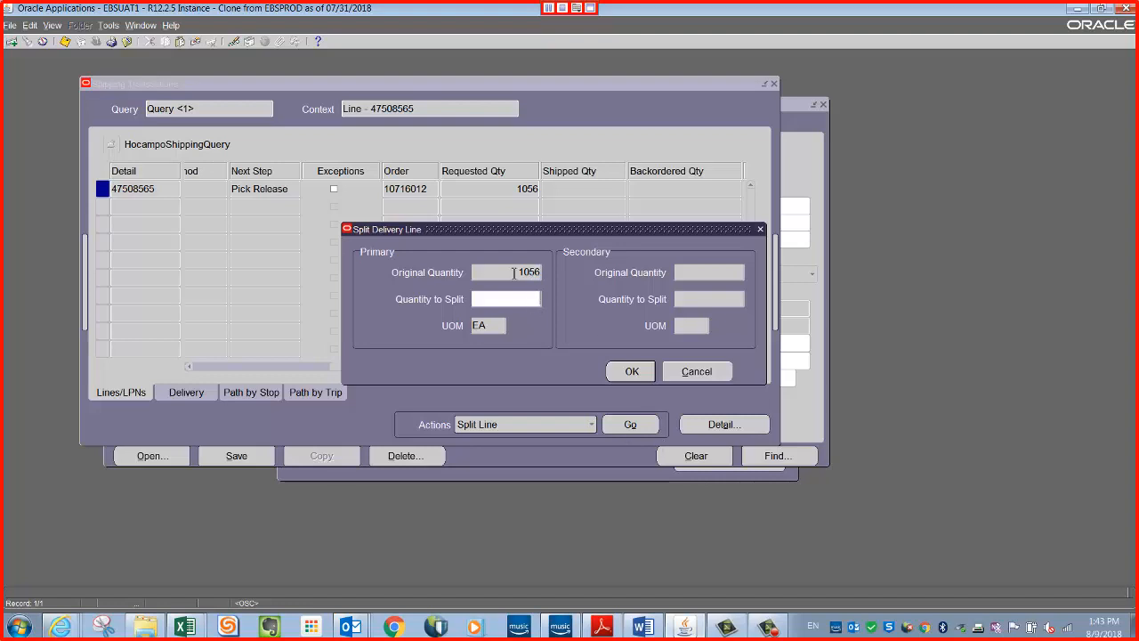
pyautogui.write('600')
pyautogui.click(761, 627)
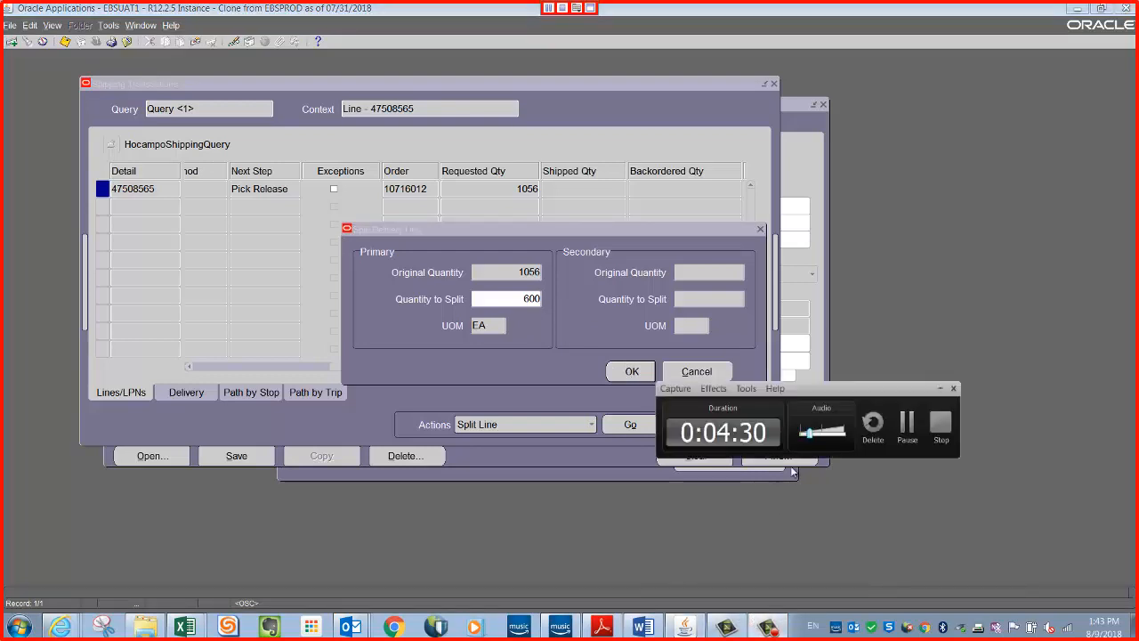
pyautogui.click(906, 434)
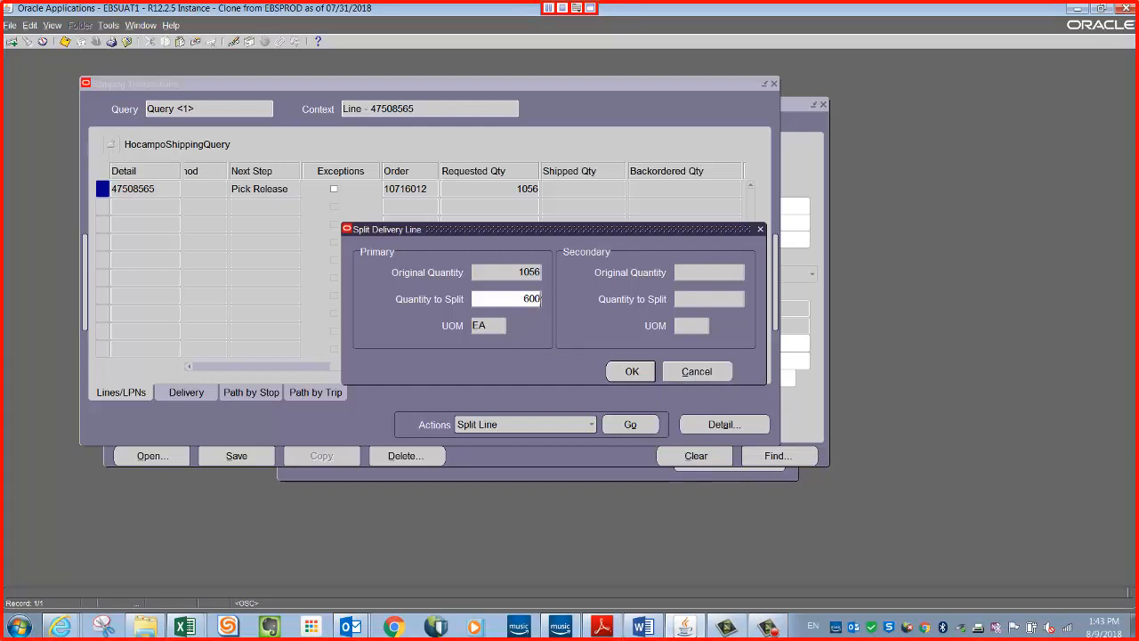
pyautogui.press('BackSpace')
pyautogui.press('BackSpace')
pyautogui.press('BackSpace')
pyautogui.write('640')
pyautogui.click(632, 371)
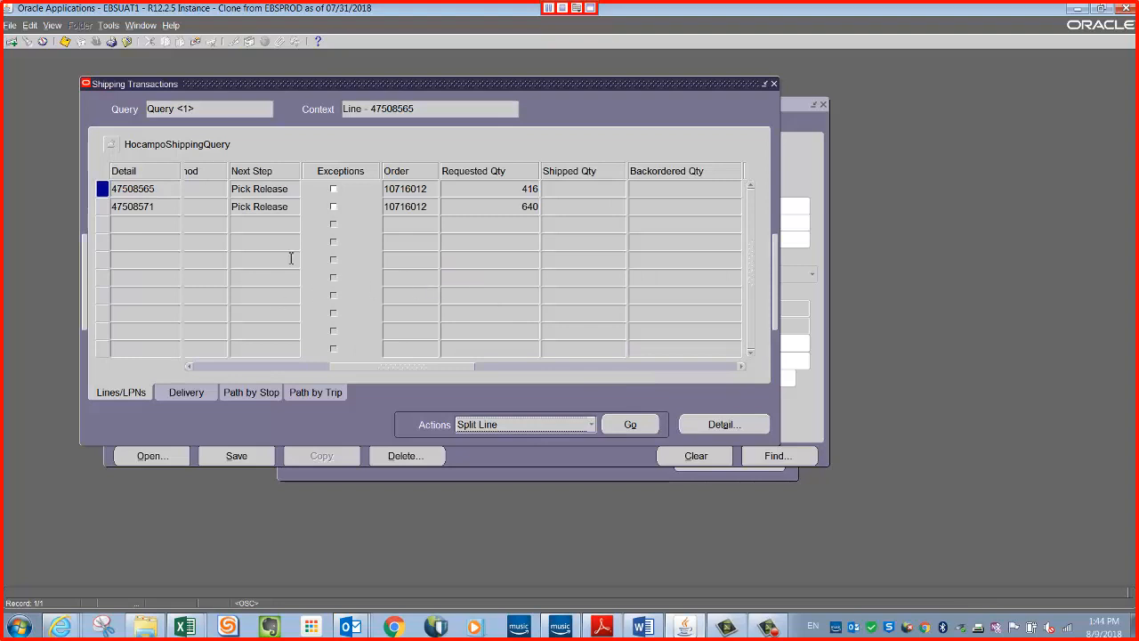
# Check the requested quantities and detail numbers of the two lines resulting from the split.
pyautogui.click(495, 187)
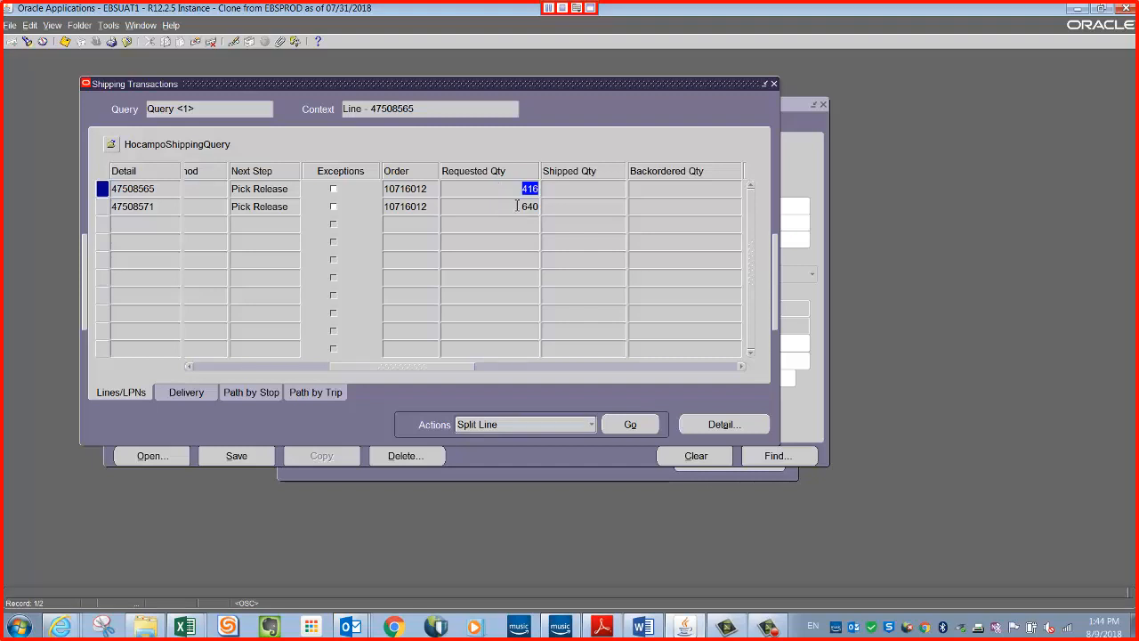
pyautogui.click(516, 207)
pyautogui.click(770, 628)
pyautogui.click(777, 632)
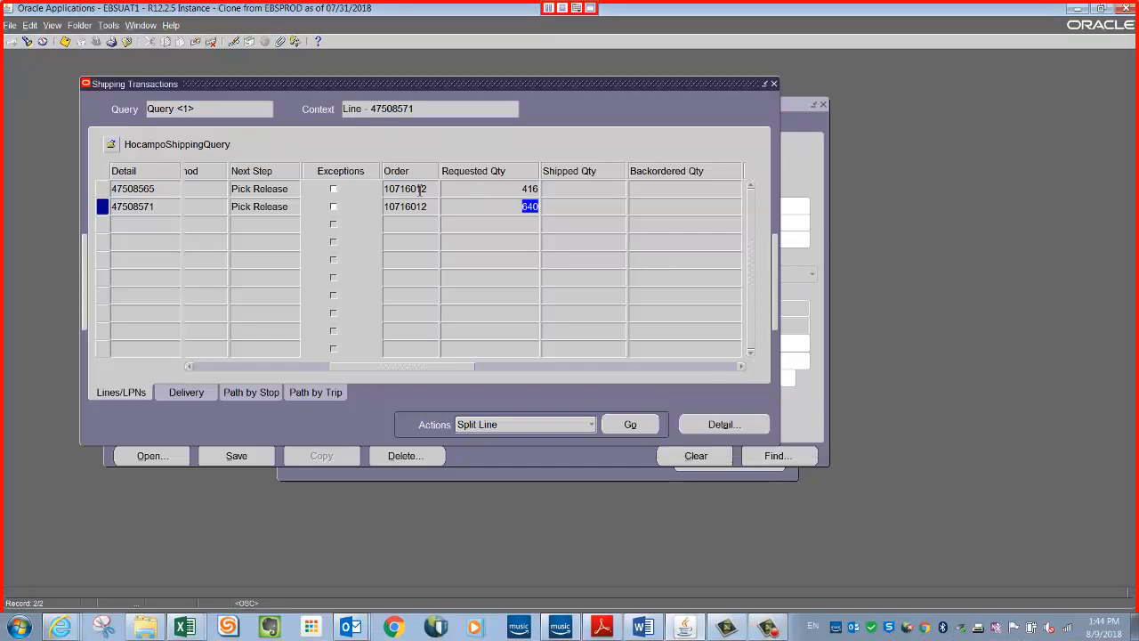
pyautogui.click(165, 189)
# Run Auto-create Deliveries on the split line of 640 and locate its delivery number.
pyautogui.click(164, 207)
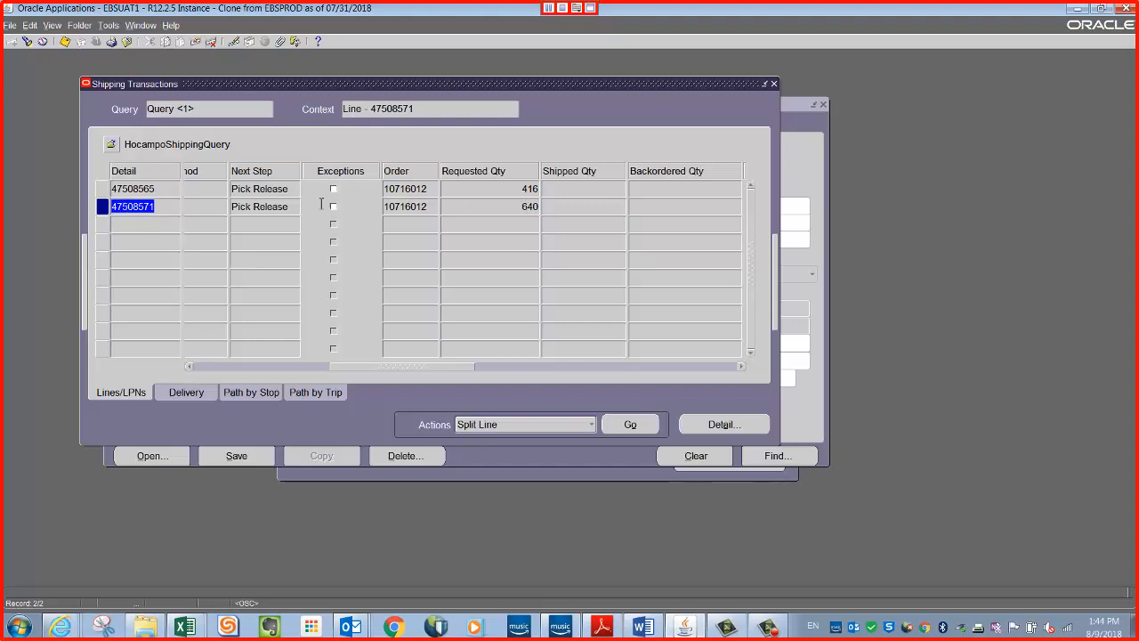
pyautogui.click(589, 425)
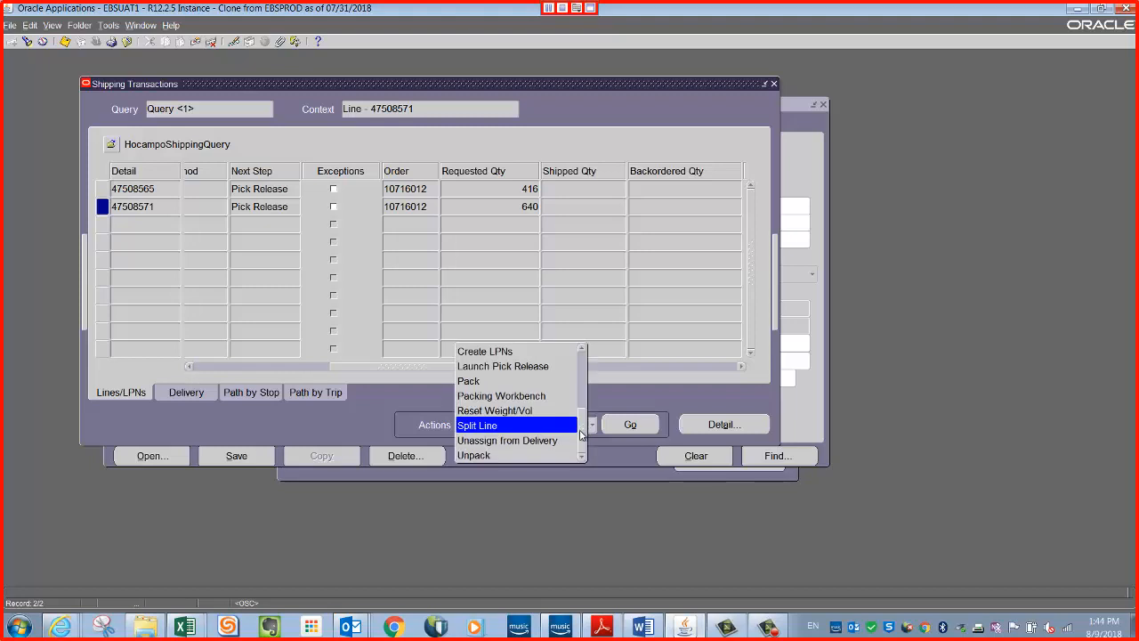
pyautogui.moveTo(580, 433); pyautogui.dragTo(580, 373)
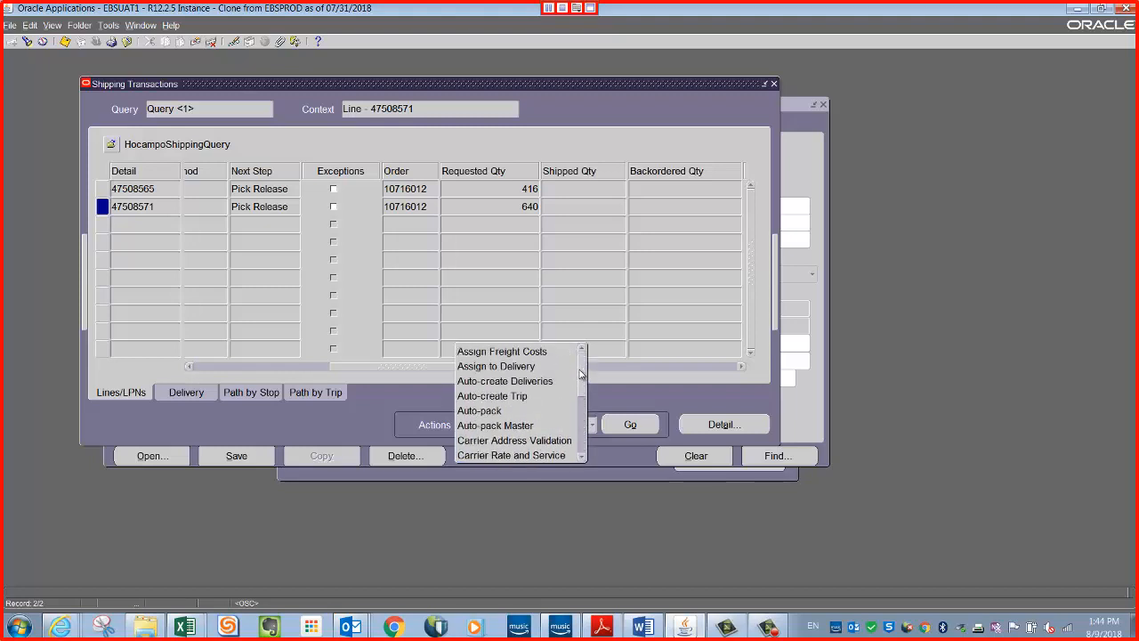
pyautogui.click(491, 384)
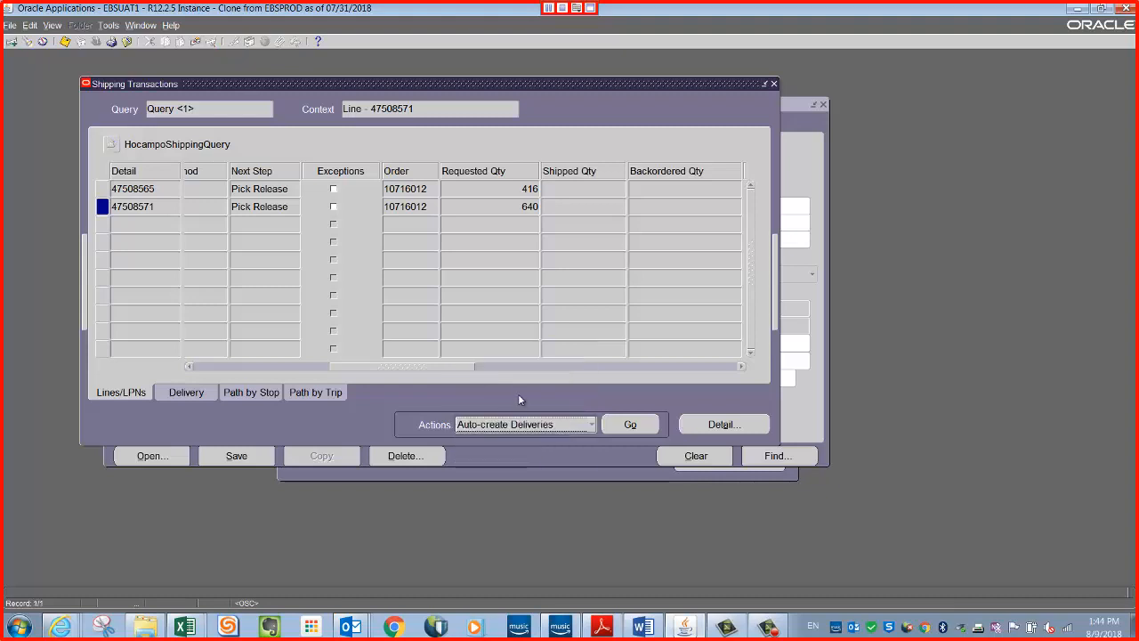
pyautogui.click(630, 424)
pyautogui.moveTo(450, 371); pyautogui.dragTo(356, 372)
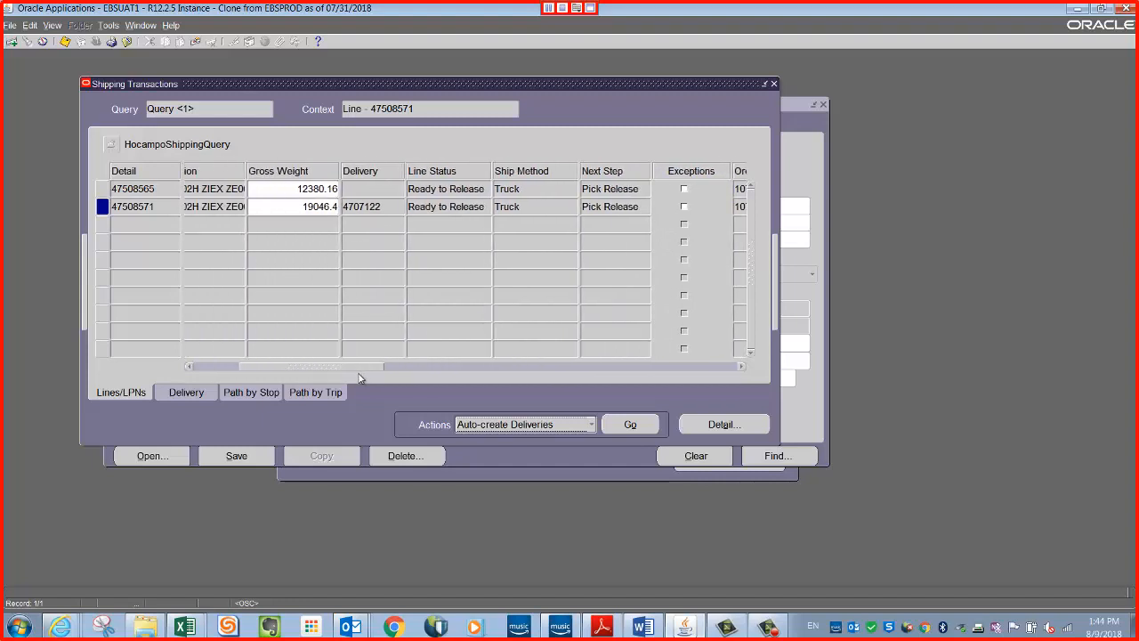
pyautogui.doubleClick(387, 206)
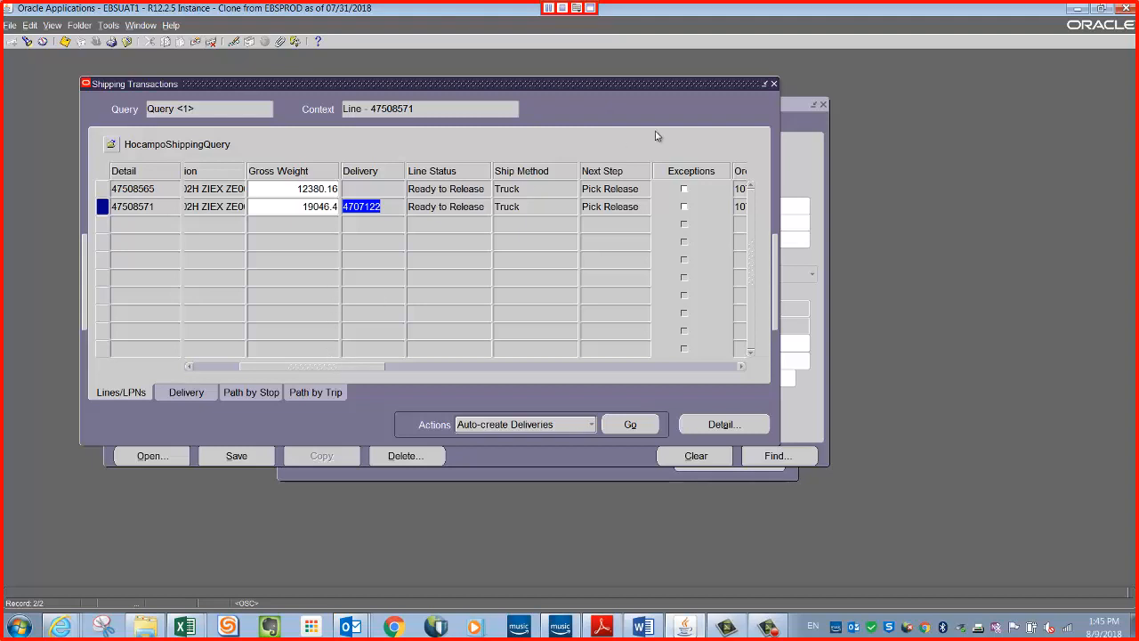
# Close Shipping Transactions and open the Release Pick Waves form, moving it clear of the window edge.
pyautogui.click(773, 84)
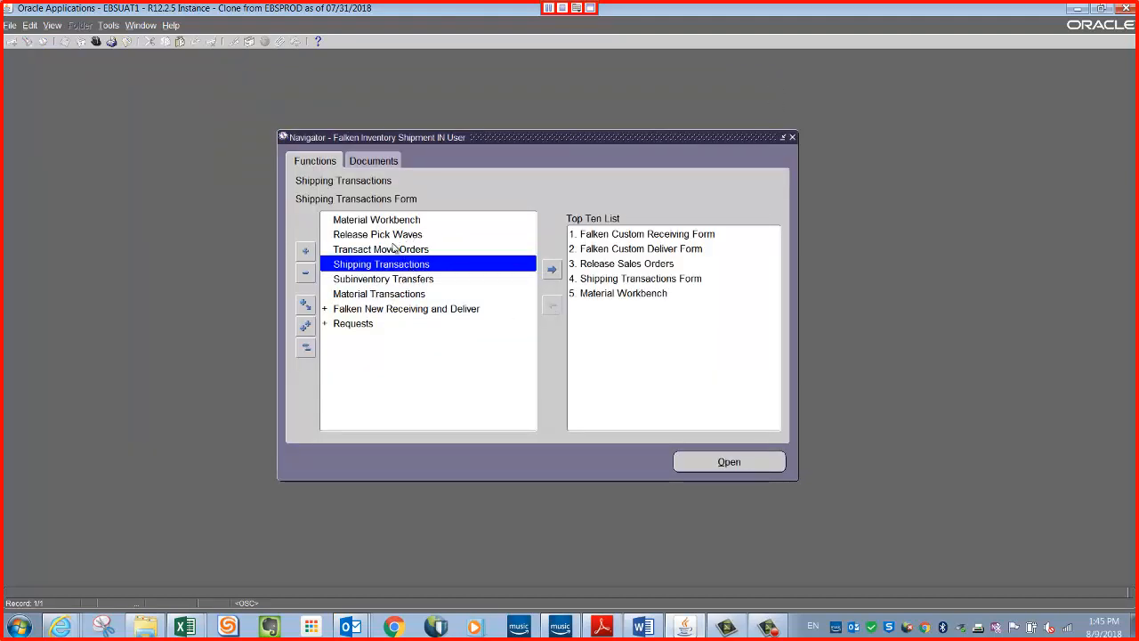
pyautogui.click(365, 236)
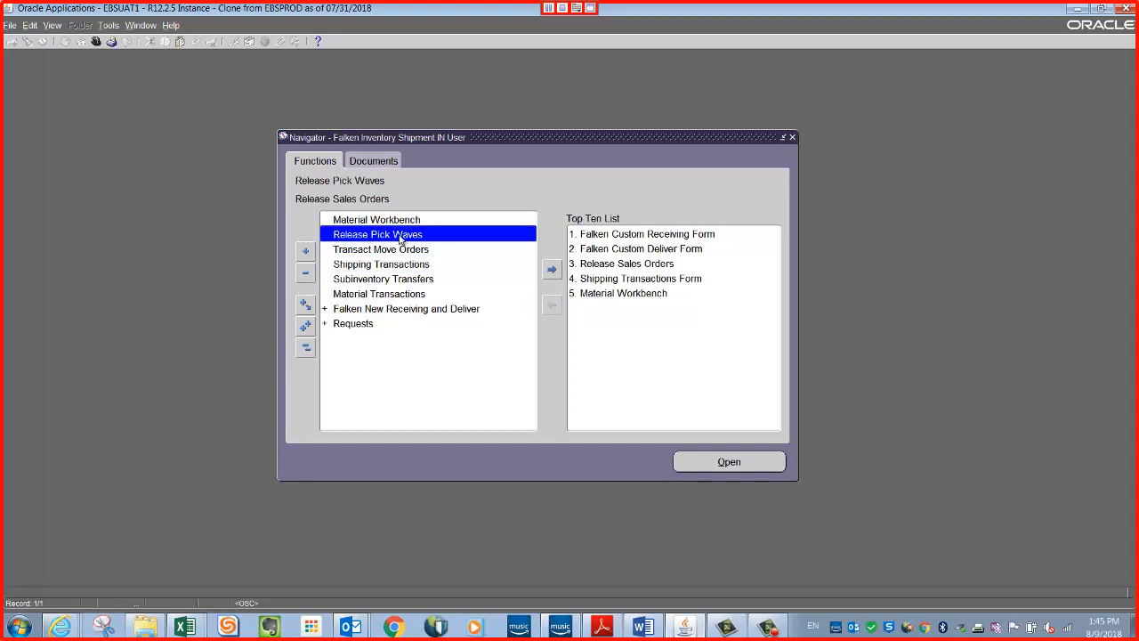
pyautogui.doubleClick(399, 236)
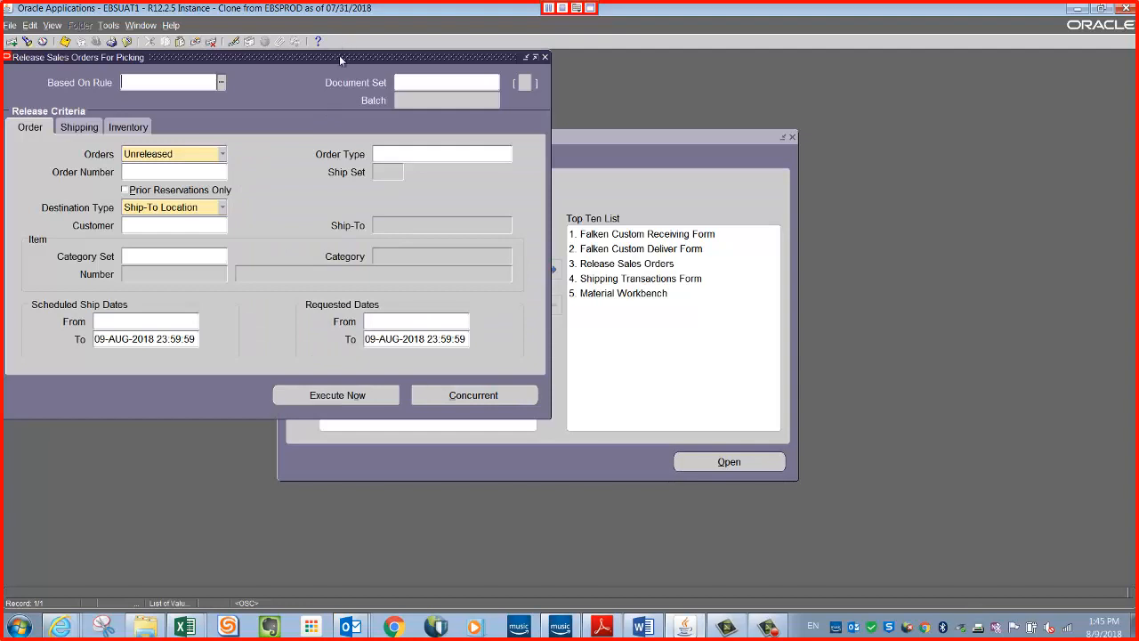
pyautogui.moveTo(339, 55); pyautogui.dragTo(531, 94)
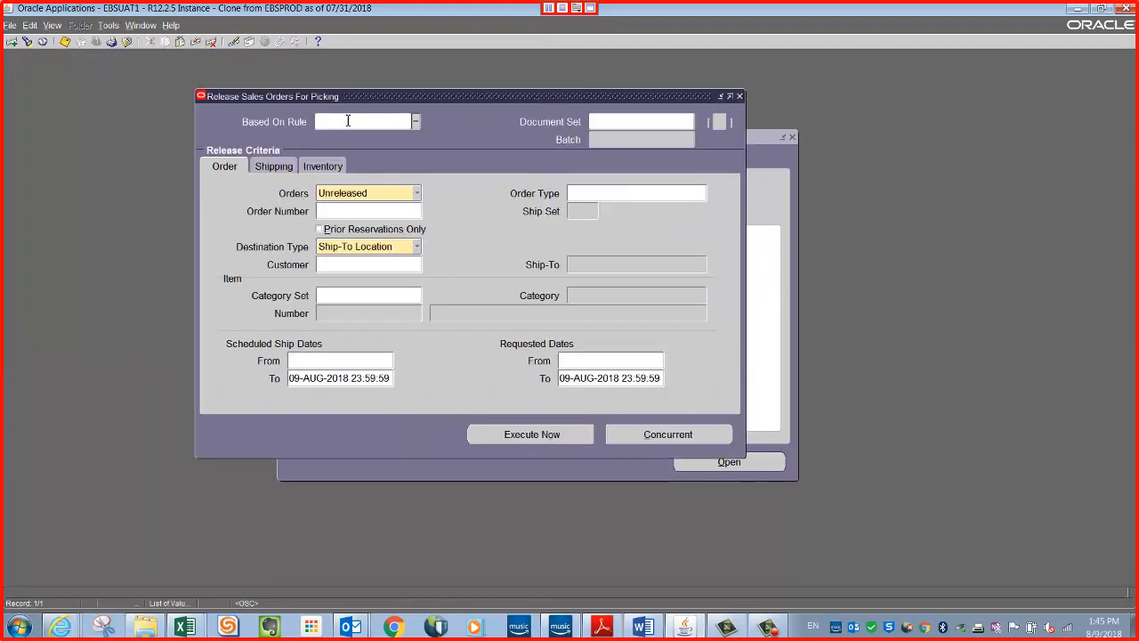
# Base the pick release on rule IN1-STANDARD and paste the sales order's number as the order criterion.
pyautogui.click(348, 121)
pyautogui.write('in1')
pyautogui.press('Tab')
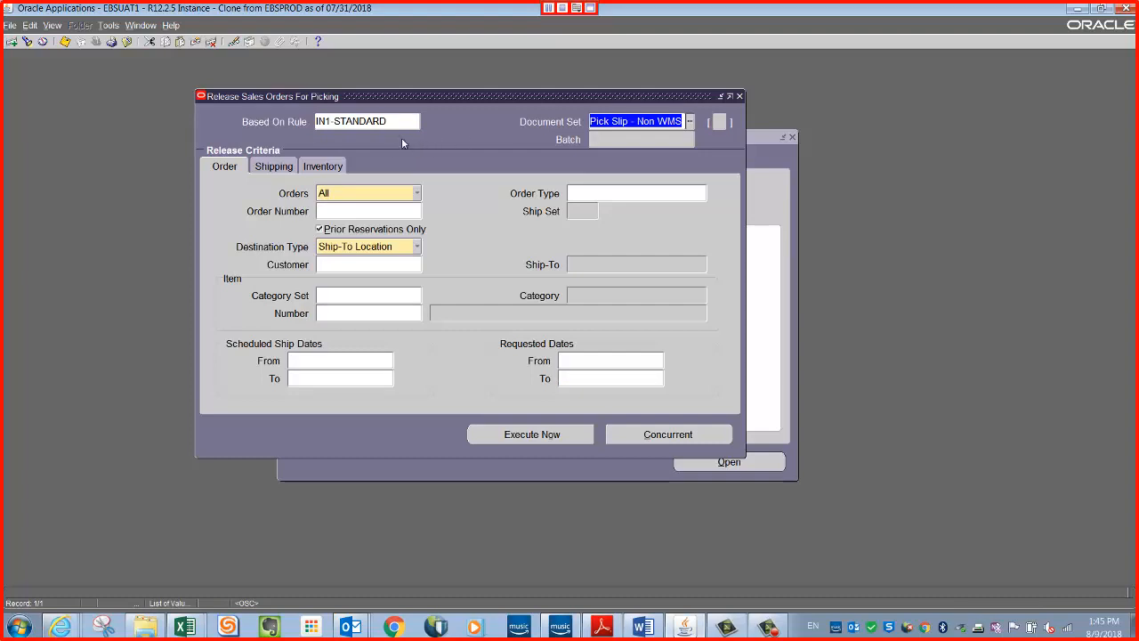
pyautogui.click(351, 211)
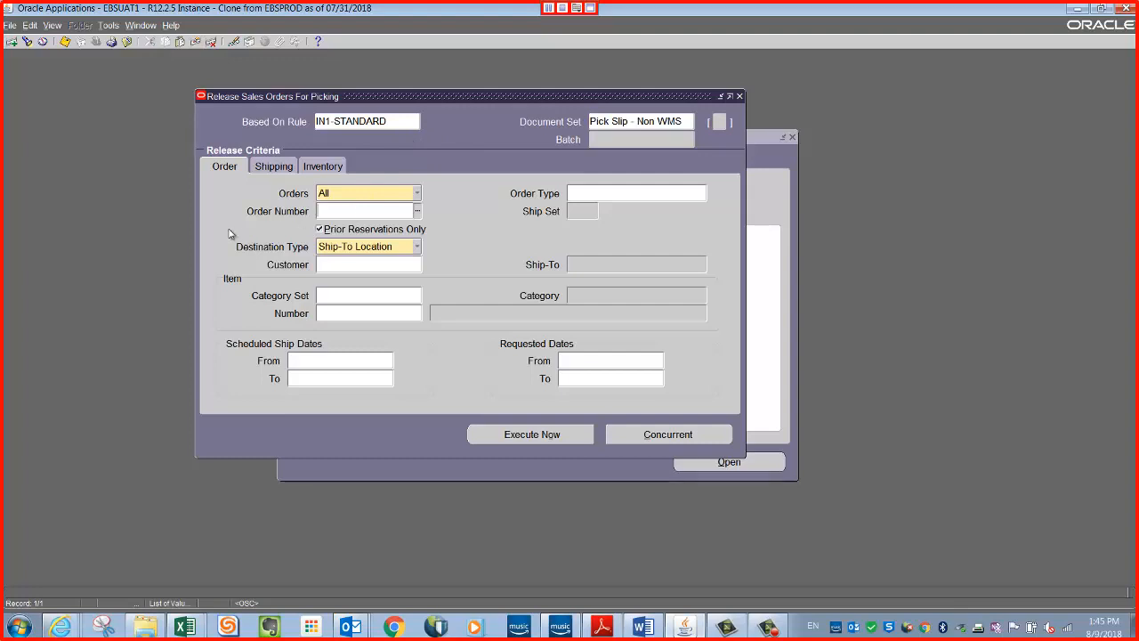
pyautogui.write('10716012')
pyautogui.press('Tab')
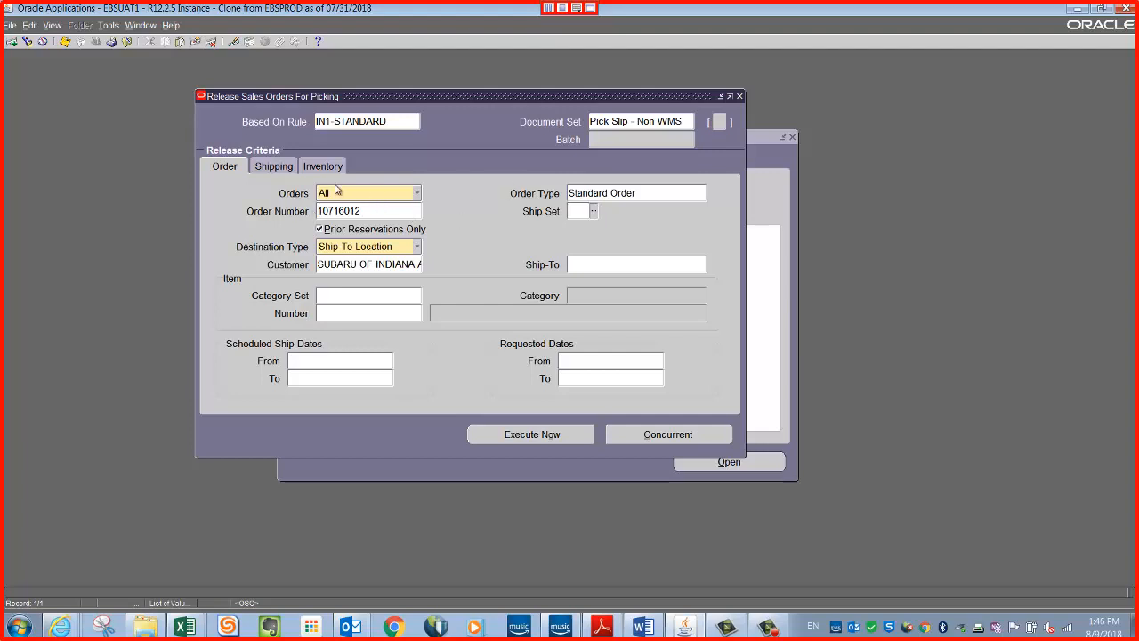
# Enter the new delivery's number in the shipping criteria, execute the pick release immediately, and close the release form.
pyautogui.click(275, 168)
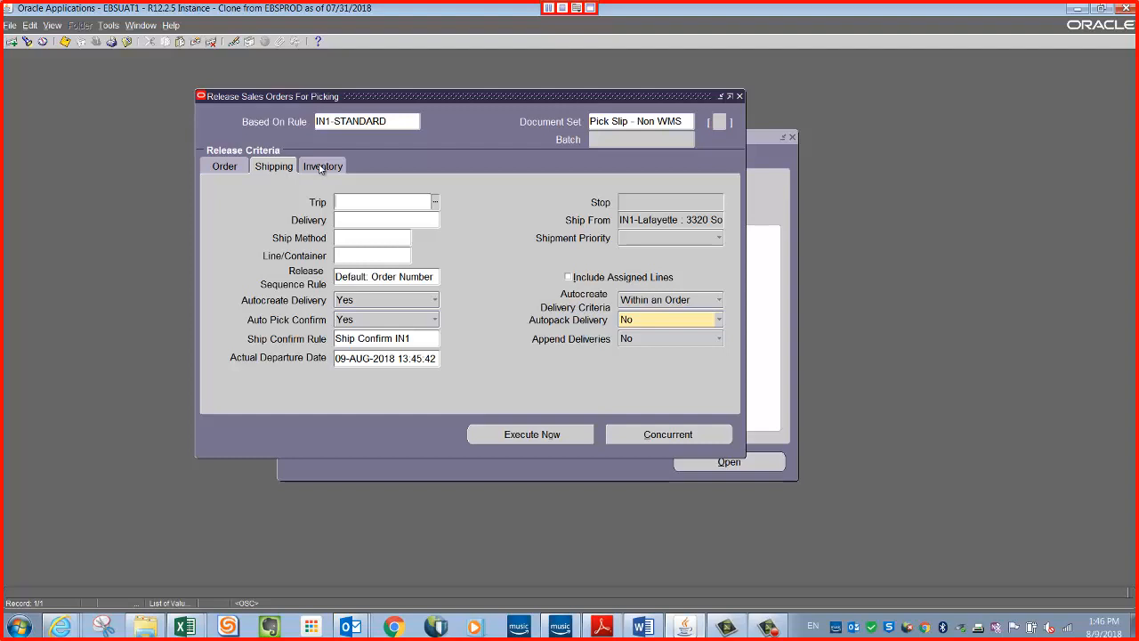
pyautogui.click(340, 220)
pyautogui.write('70/122')
pyautogui.press('Tab')
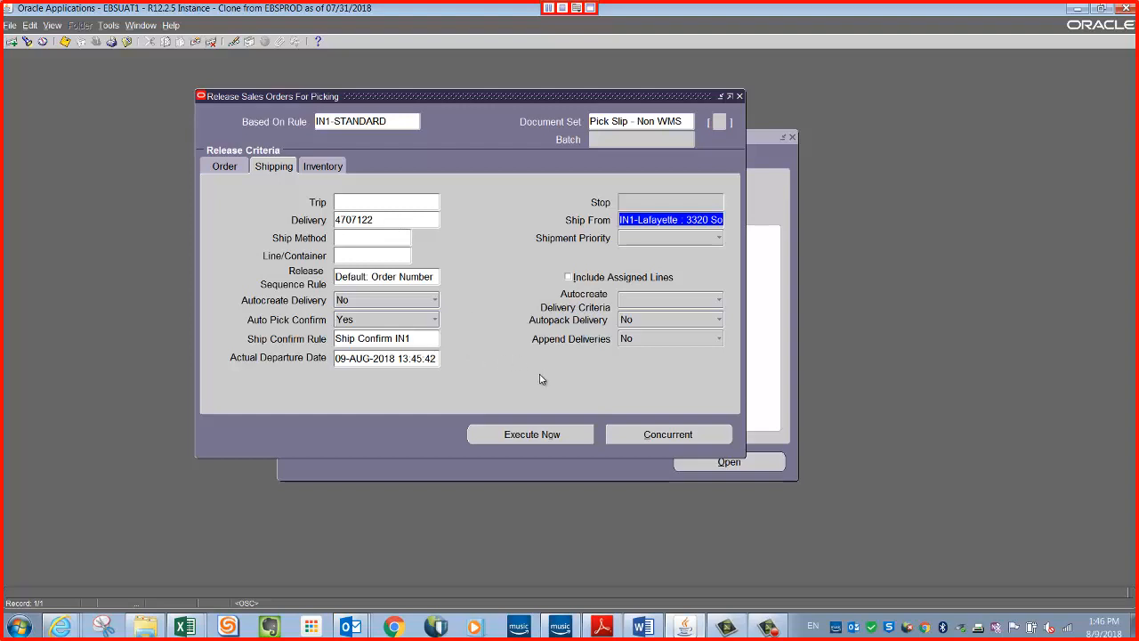
pyautogui.click(528, 437)
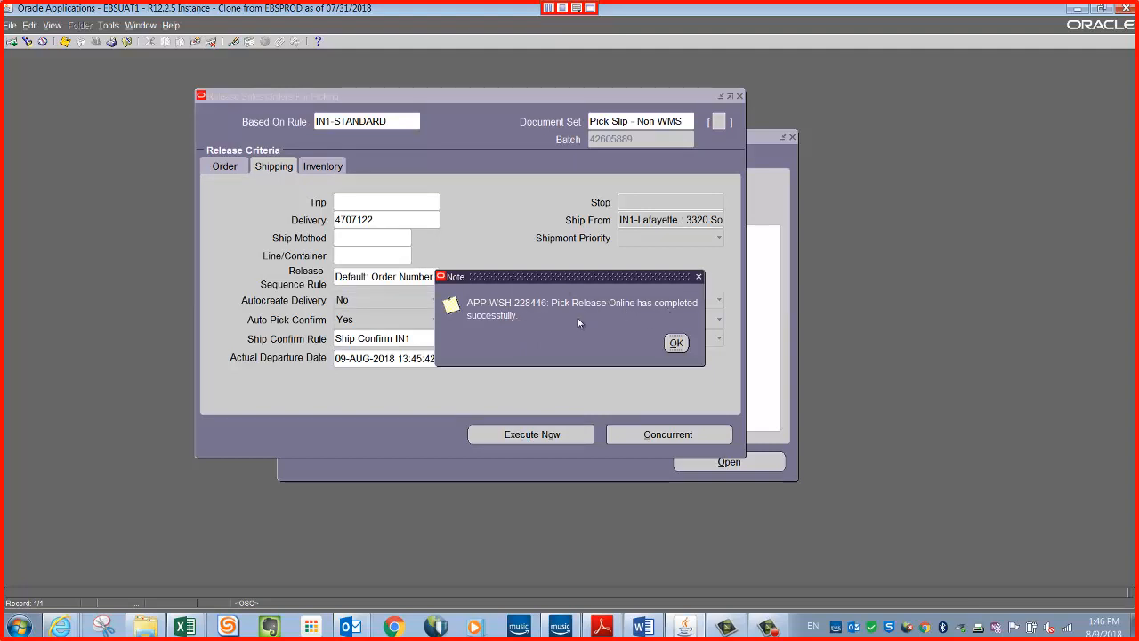
pyautogui.click(676, 342)
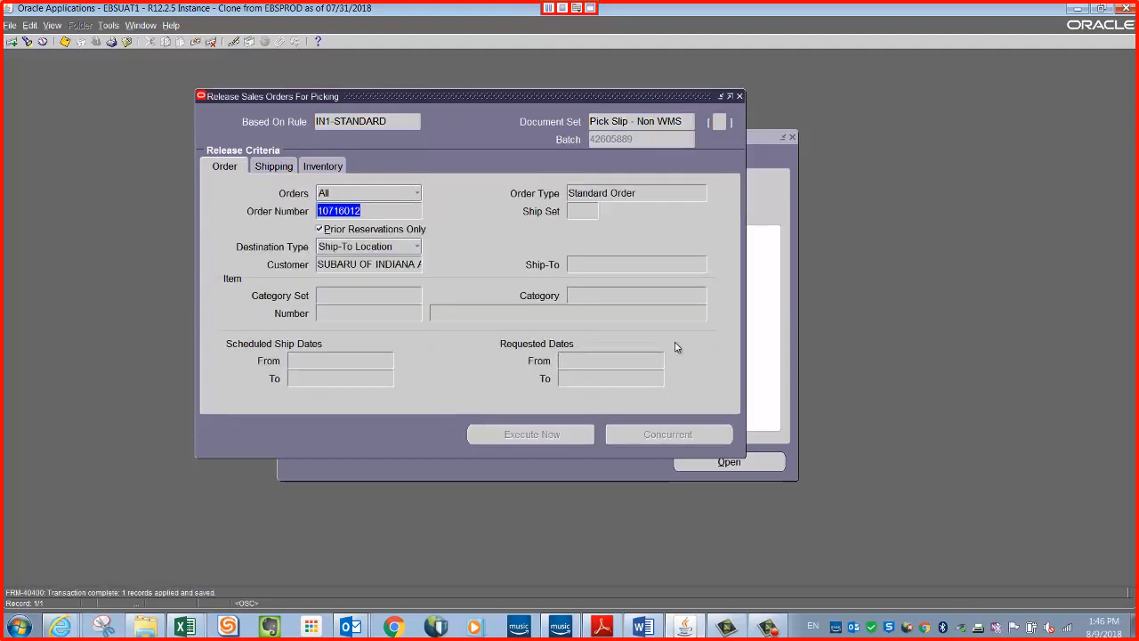
pyautogui.click(740, 96)
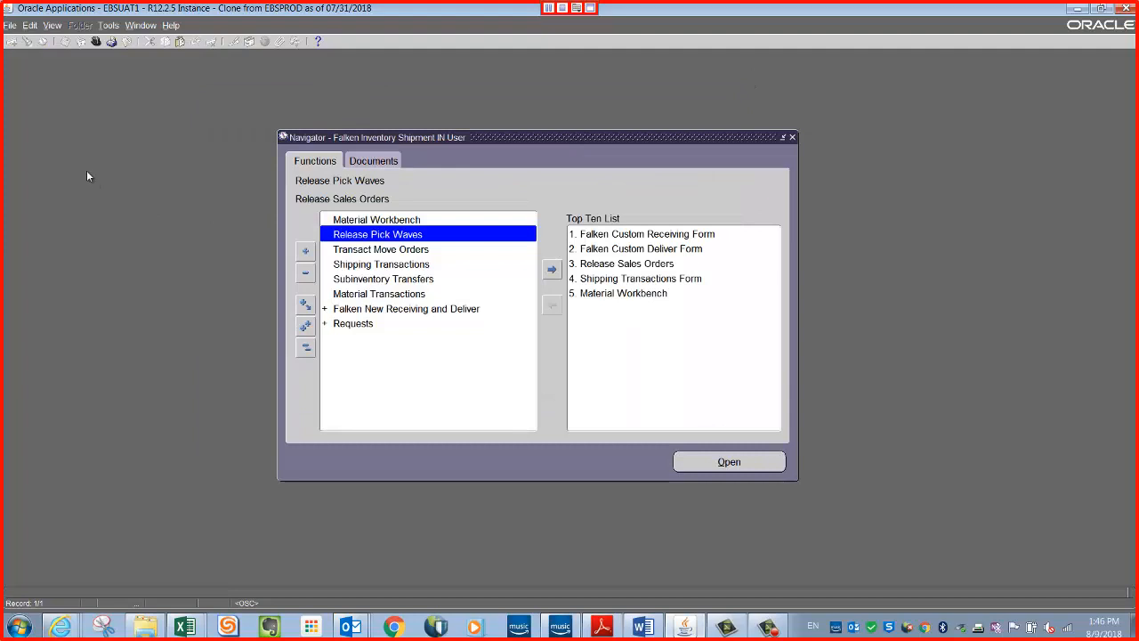
# Find all my concurrent requests, move the Requests window clear of the edge and refresh the list.
pyautogui.click(52, 26)
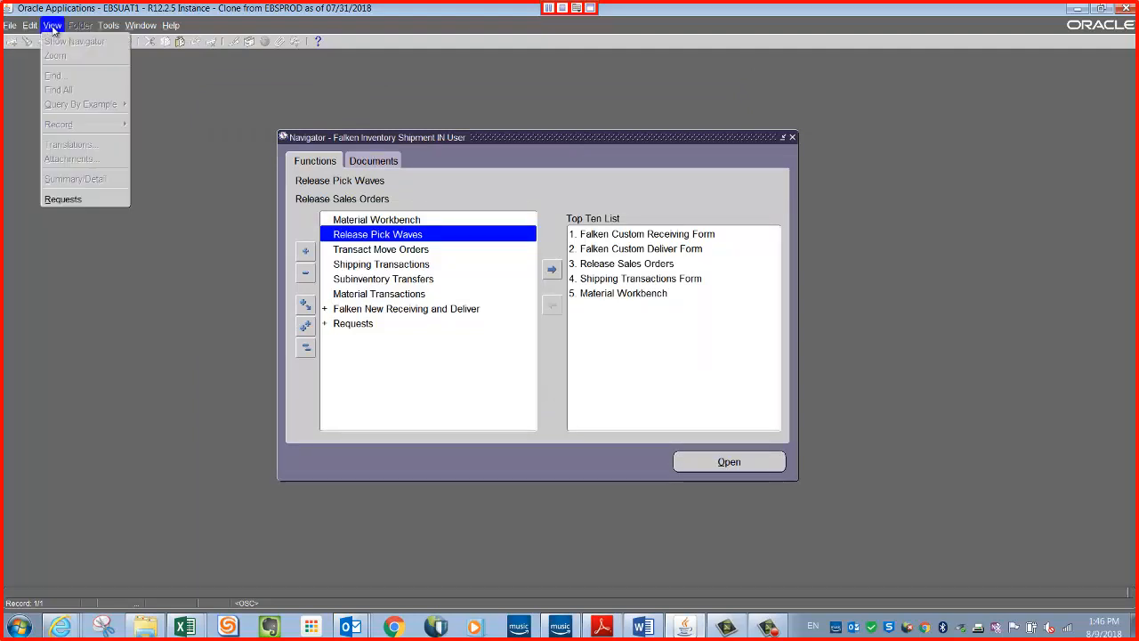
pyautogui.click(74, 199)
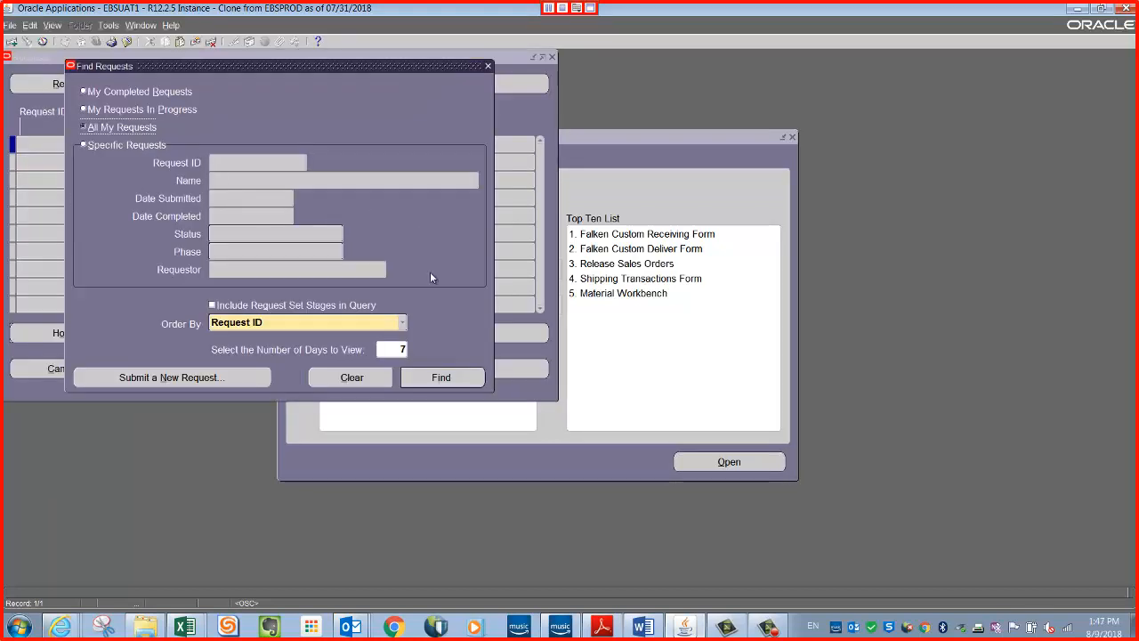
pyautogui.click(442, 377)
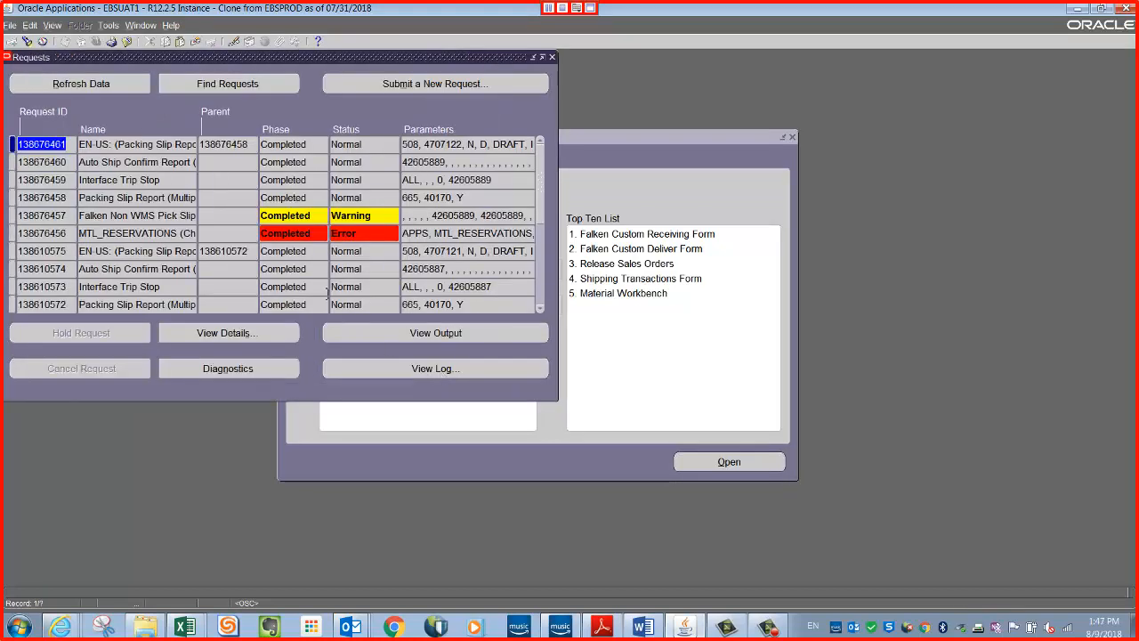
pyautogui.click(119, 88)
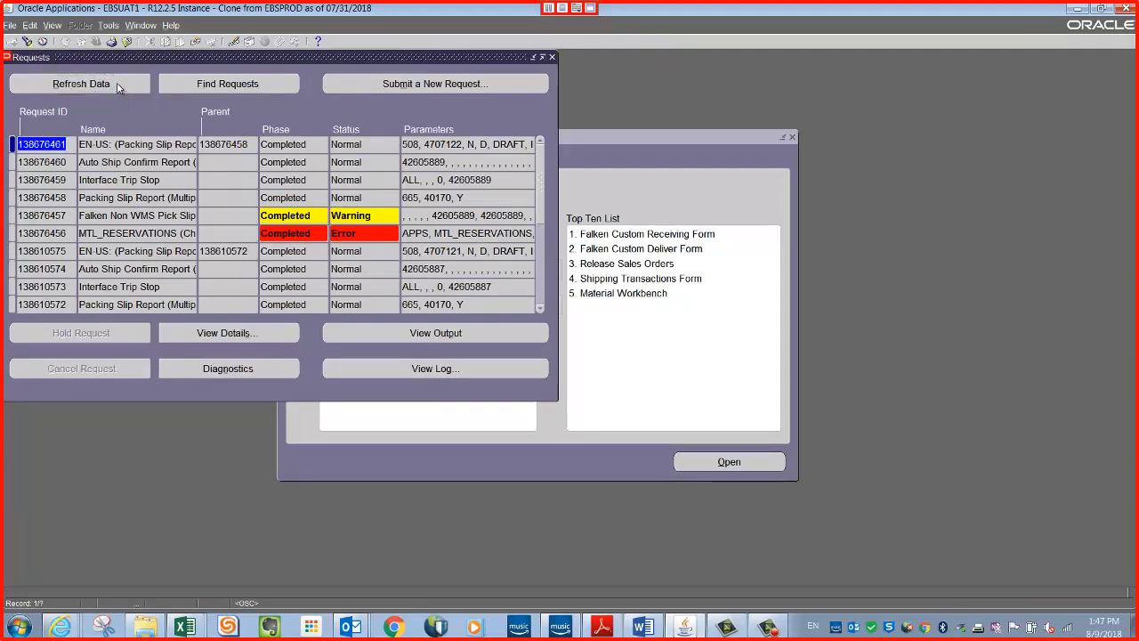
pyautogui.click(120, 88)
pyautogui.click(119, 88)
pyautogui.moveTo(220, 55); pyautogui.dragTo(325, 88)
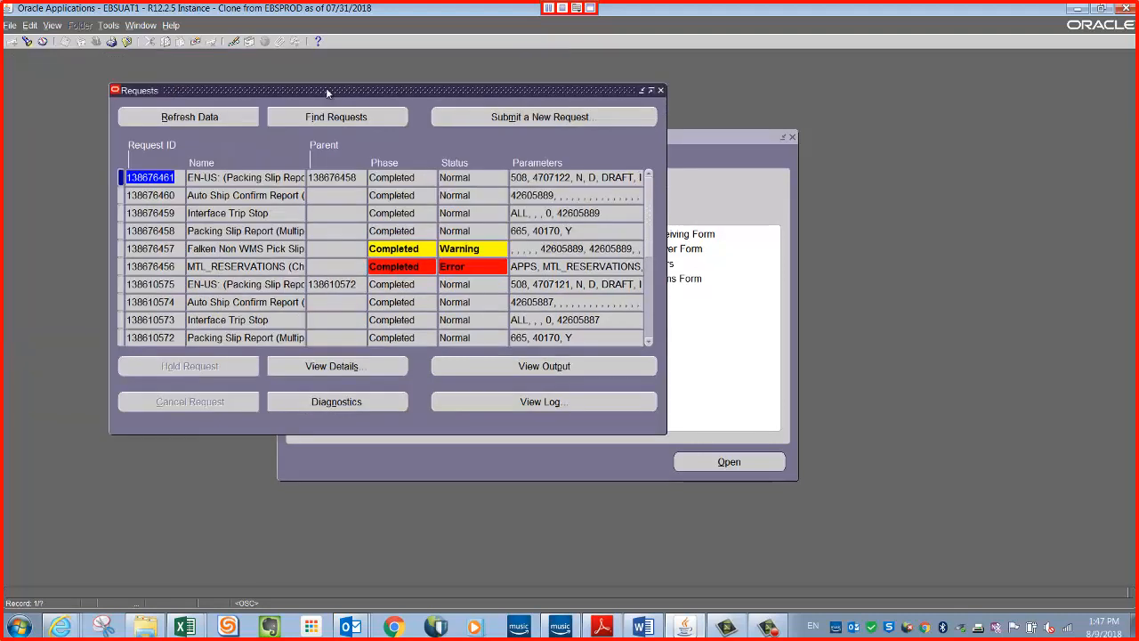
pyautogui.click(208, 119)
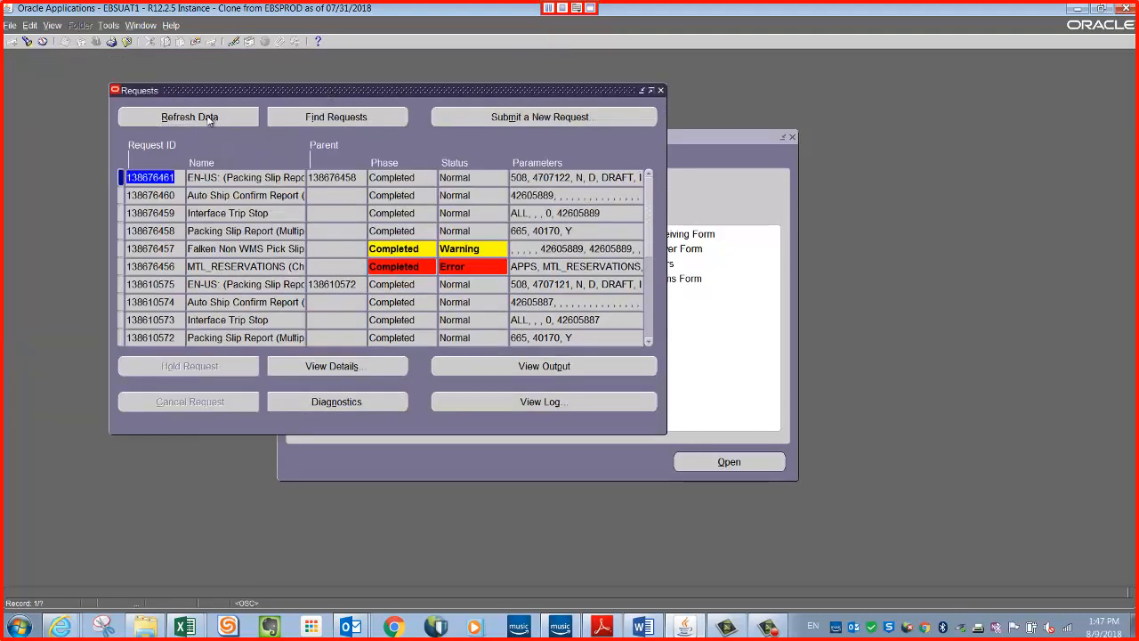
# View the output of the new delivery's packing slip report in Internet Explorer, then return to Oracle Applications.
pyautogui.click(234, 178)
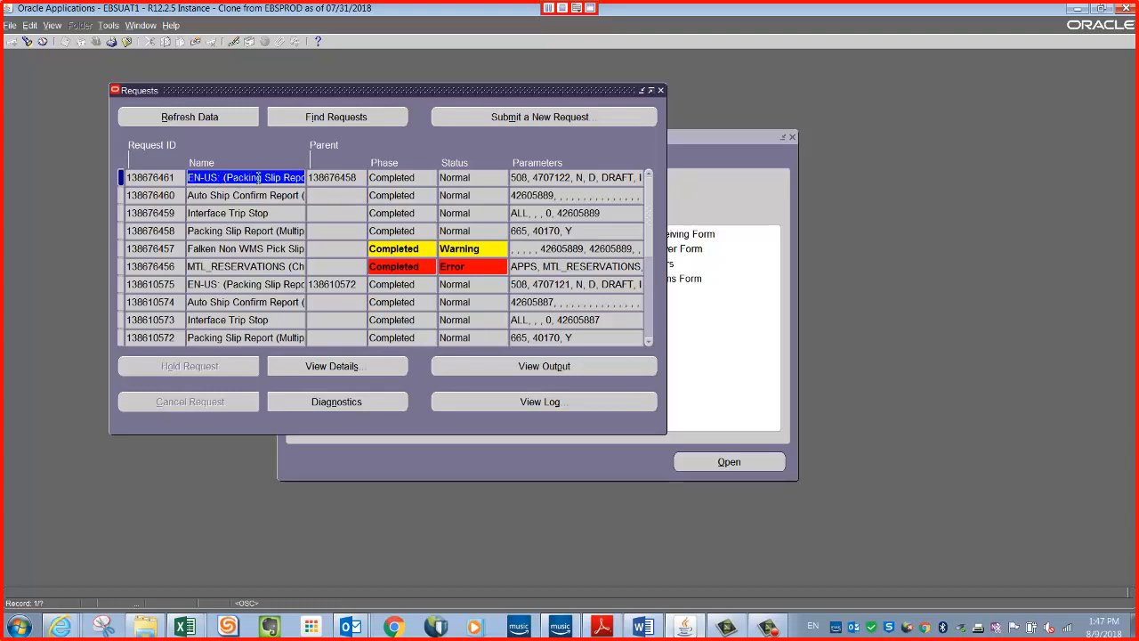
pyautogui.click(578, 177)
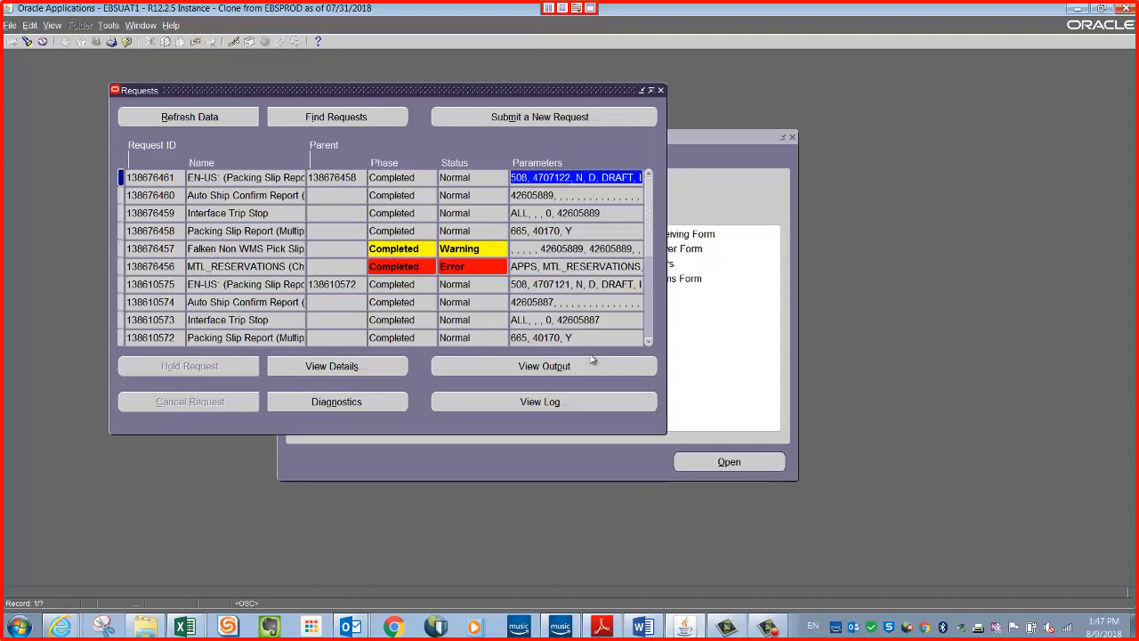
pyautogui.click(550, 366)
pyautogui.click(63, 631)
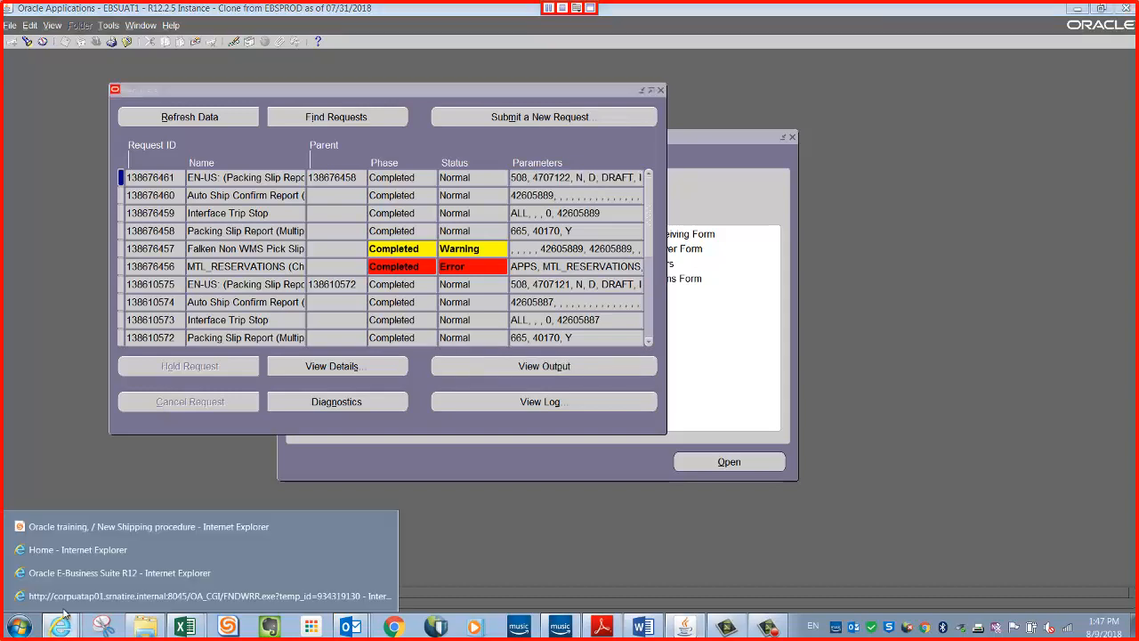
pyautogui.click(80, 604)
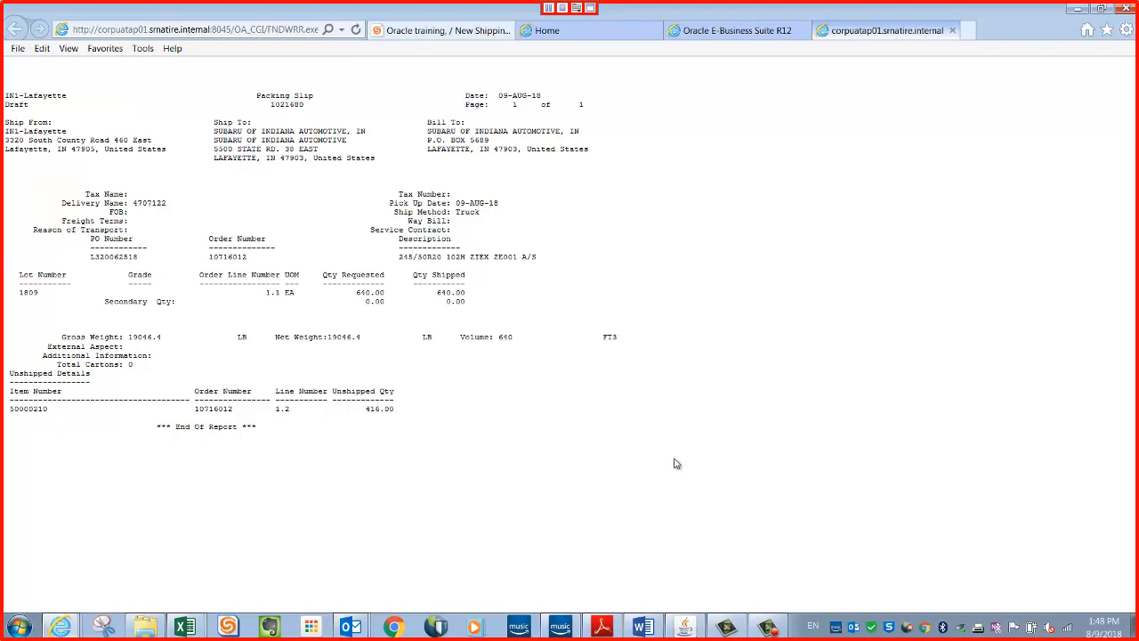
pyautogui.click(686, 629)
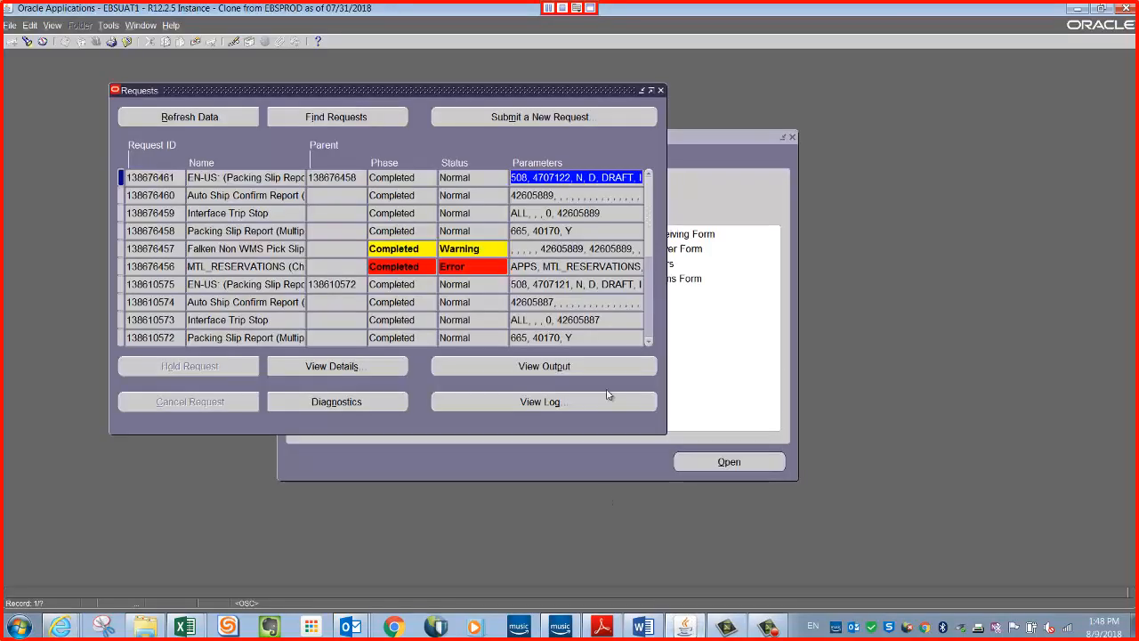
# Close the Requests window and open the Shipping Transactions query form.
pyautogui.click(660, 90)
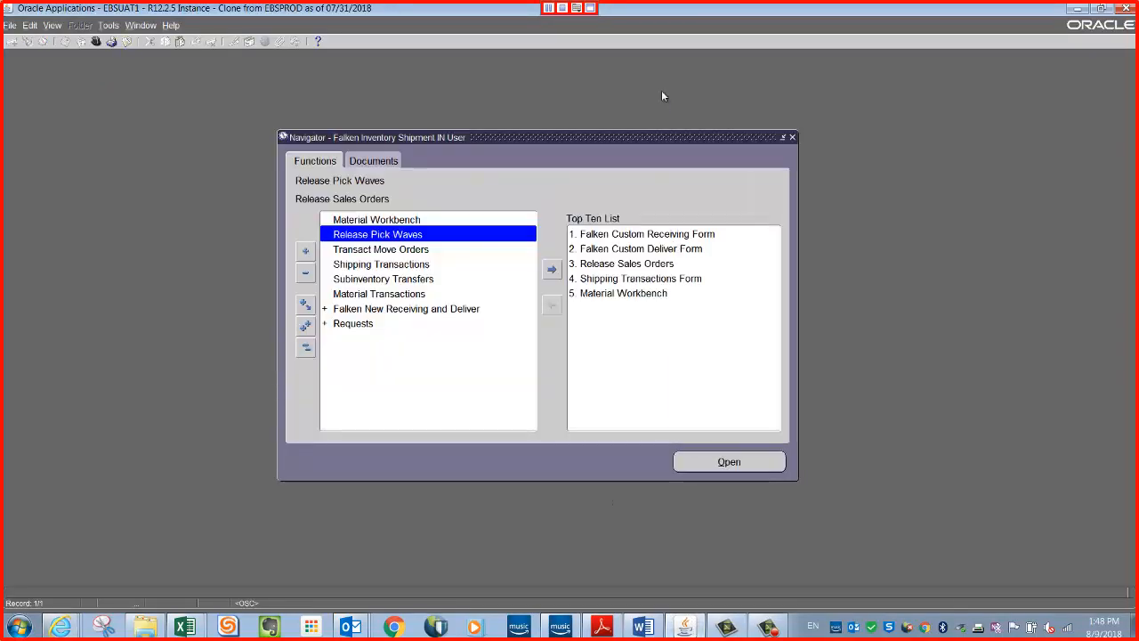
pyautogui.click(306, 347)
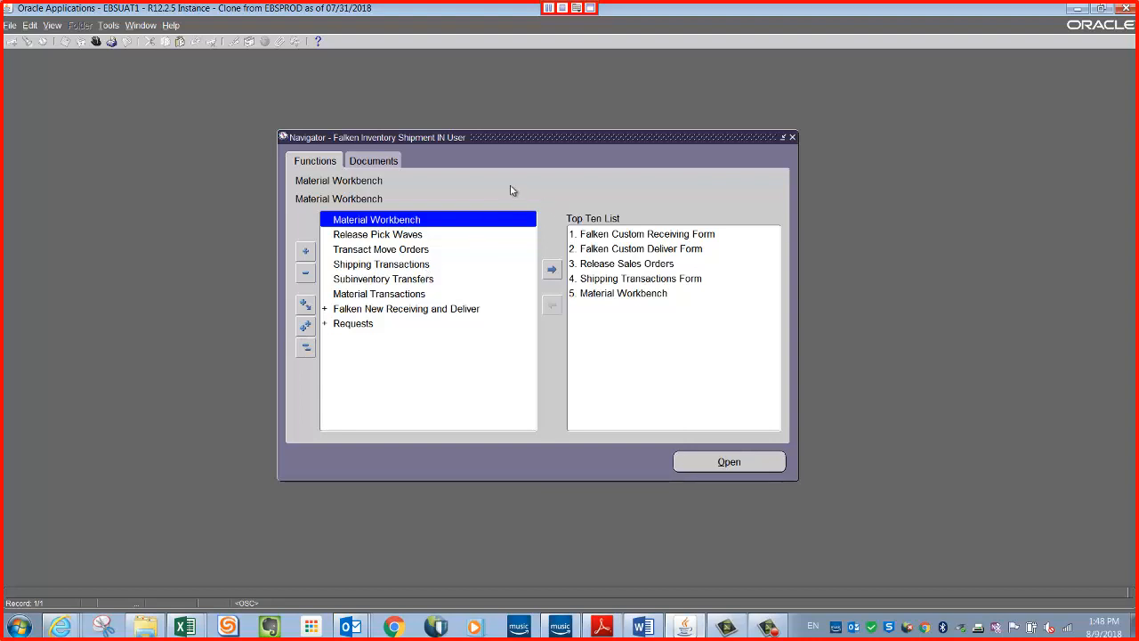
pyautogui.click(357, 266)
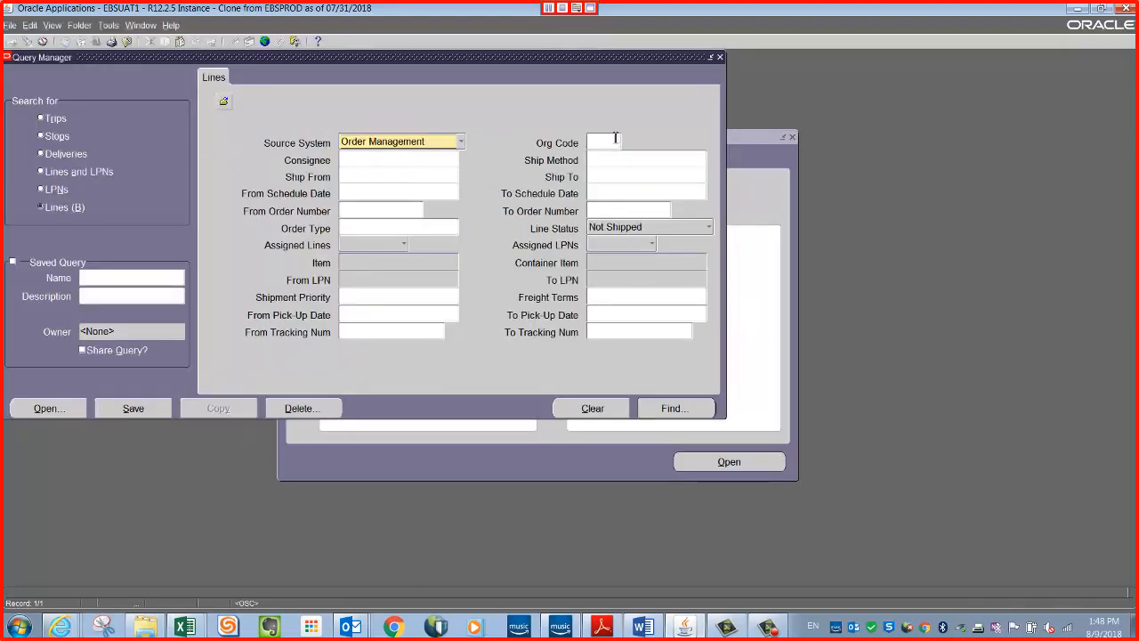
# Set the query's org code to IN1 and paste the sales order's number into the order number range.
pyautogui.click(605, 142)
pyautogui.write('in')
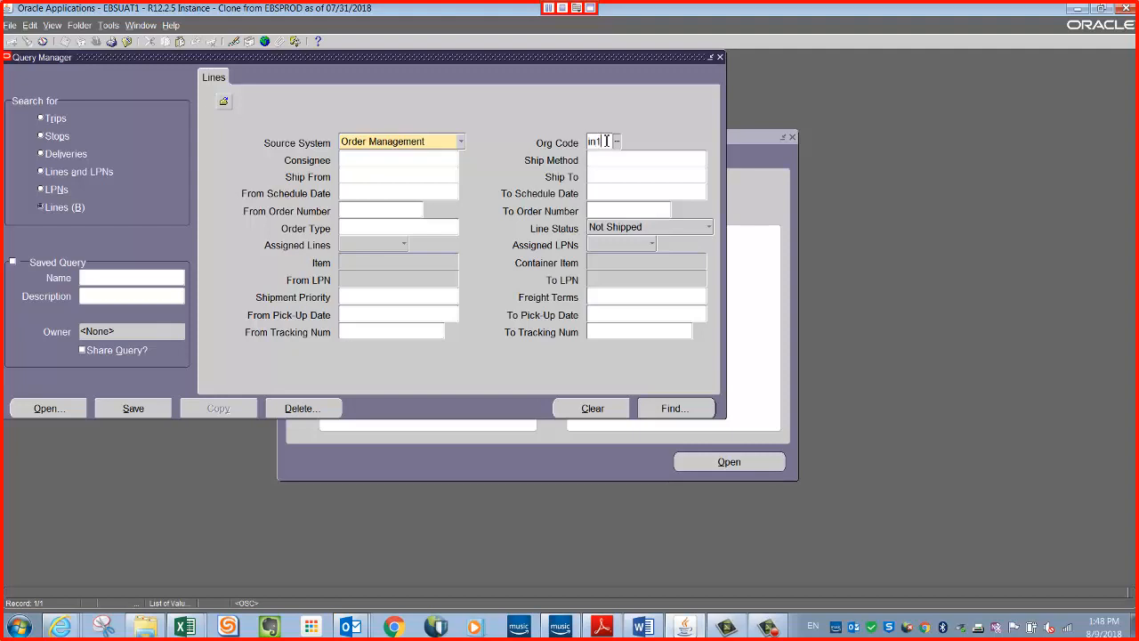
pyautogui.write('1')
pyautogui.press('Tab')
pyautogui.click(390, 217)
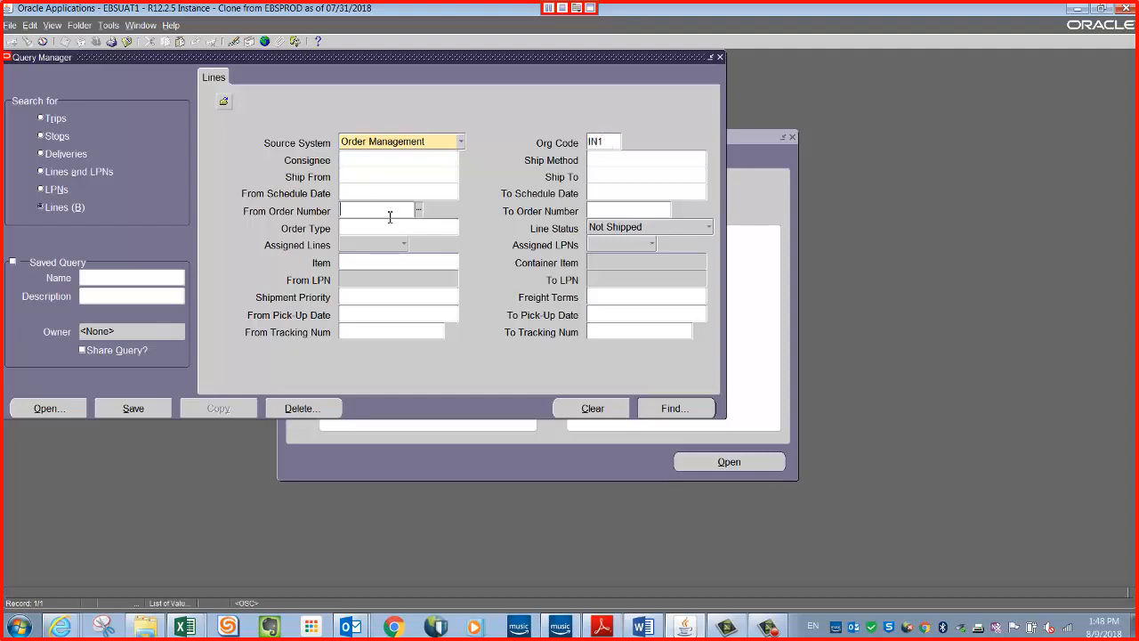
pyautogui.write('10716012')
pyautogui.press('Tab')
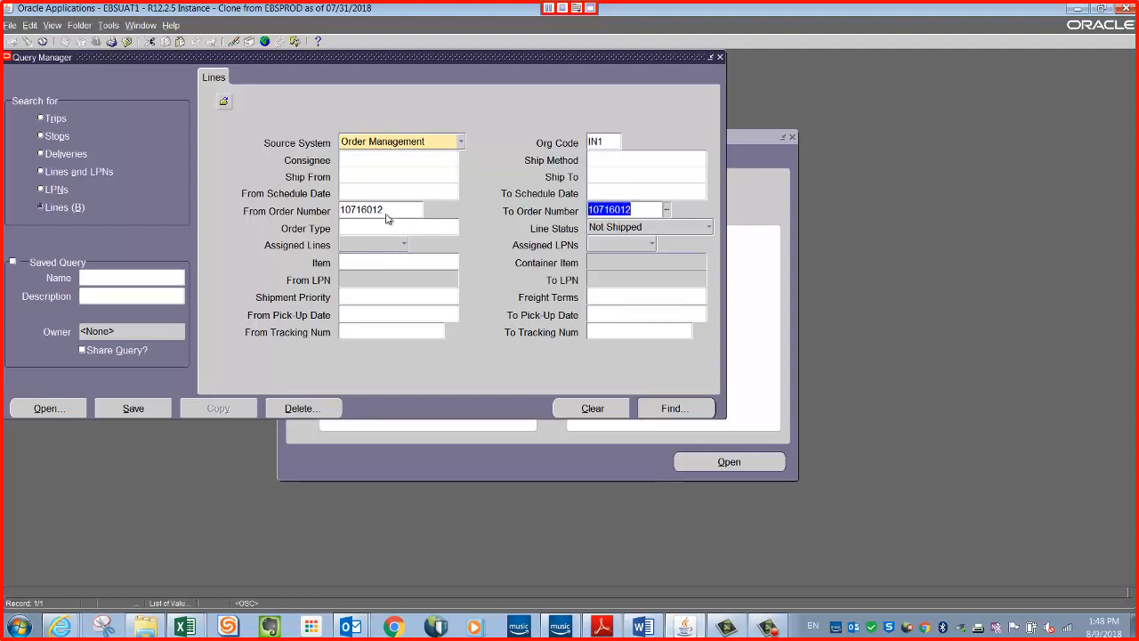
# Set the line status to Ready to Release and find the order's matching delivery lines.
pyautogui.click(693, 225)
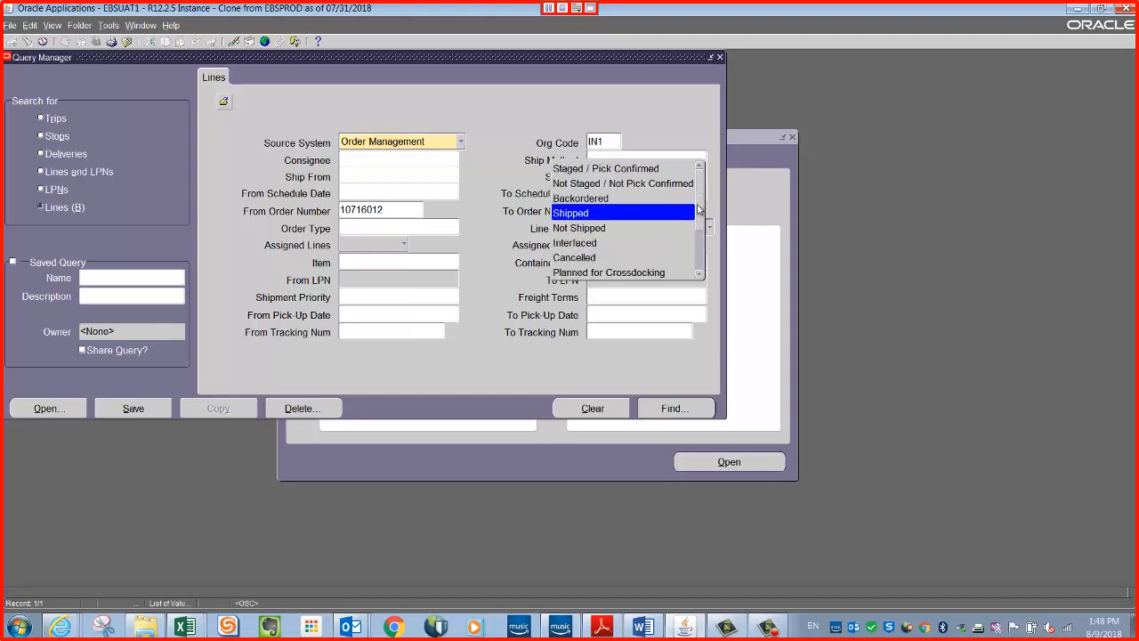
pyautogui.scroll(-2, 698, 214)
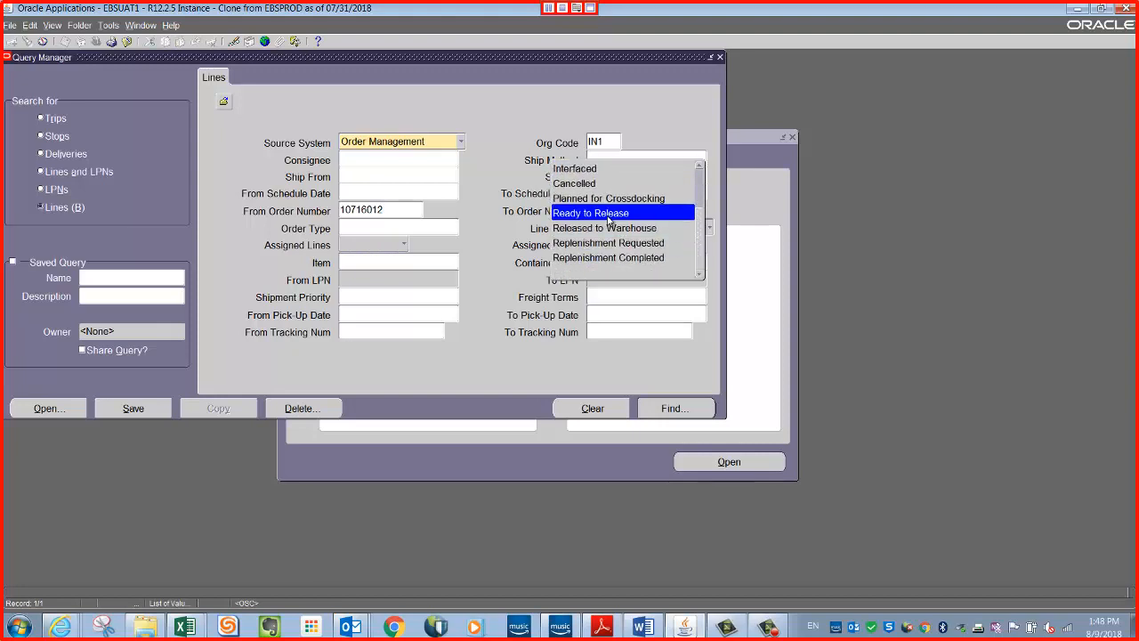
pyautogui.click(609, 215)
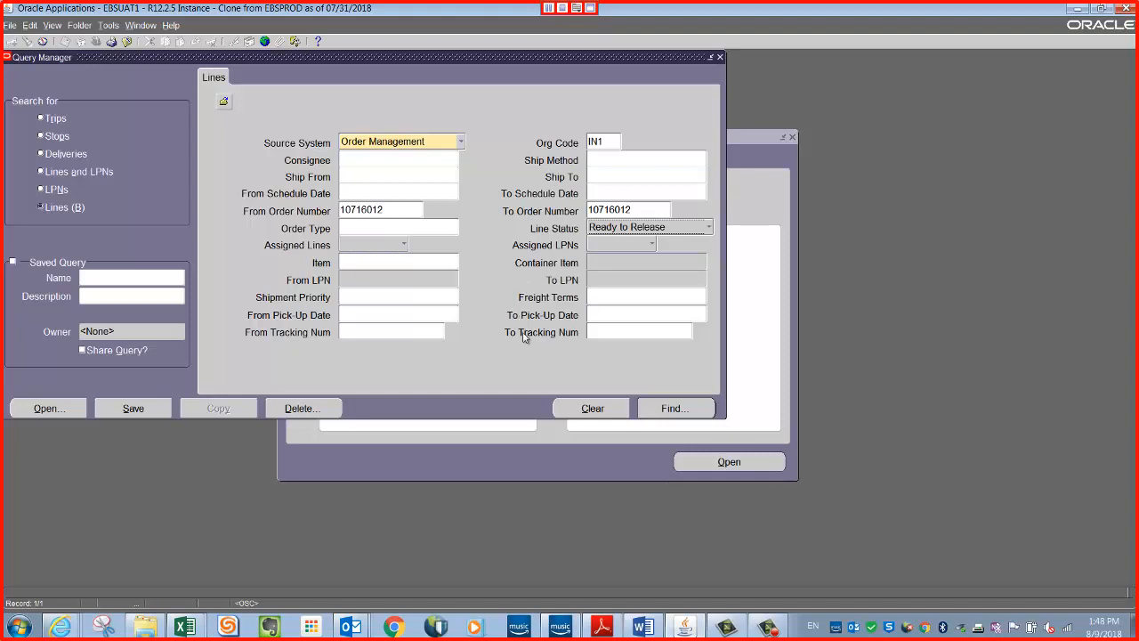
pyautogui.click(705, 404)
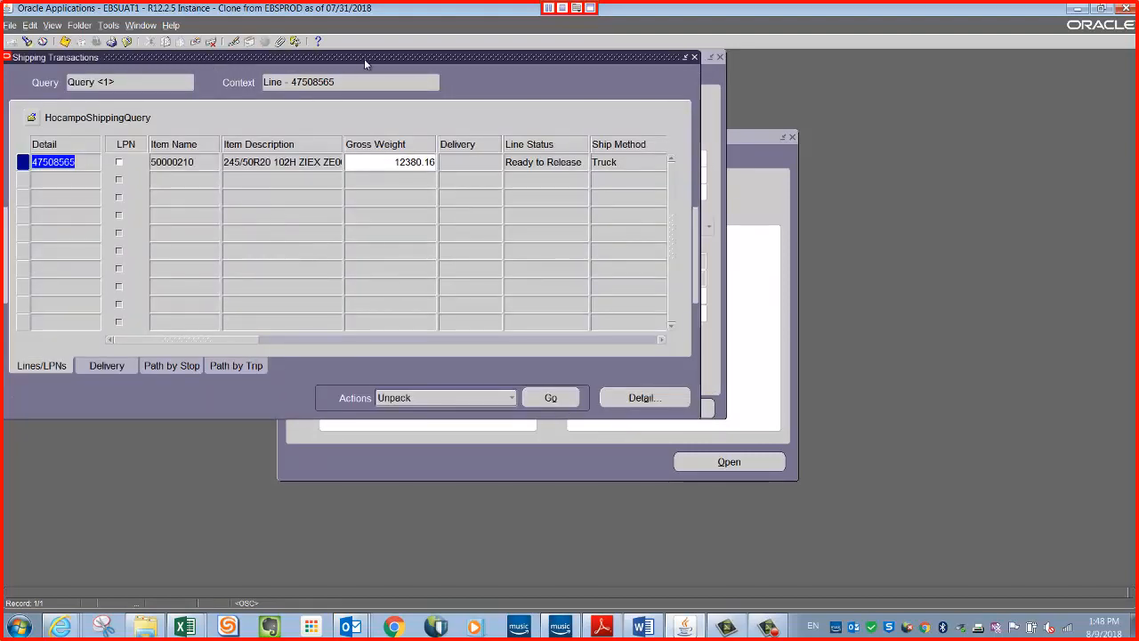
# Check the remaining line's requested quantity and auto-create a delivery for that line.
pyautogui.moveTo(364, 59); pyautogui.dragTo(391, 91)
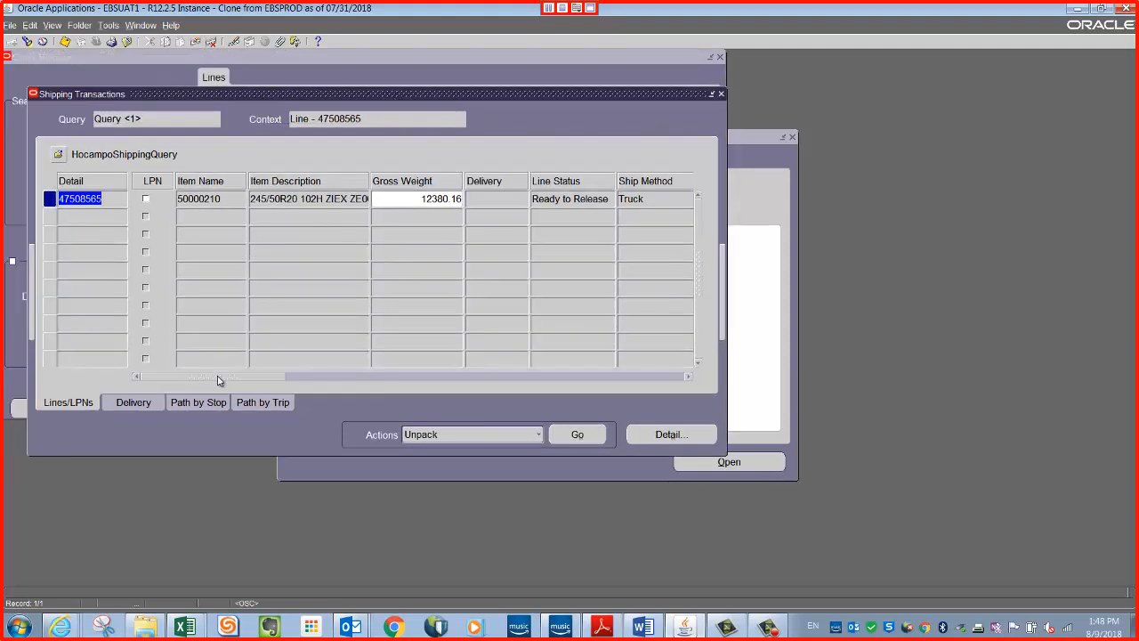
pyautogui.moveTo(218, 380); pyautogui.dragTo(329, 383)
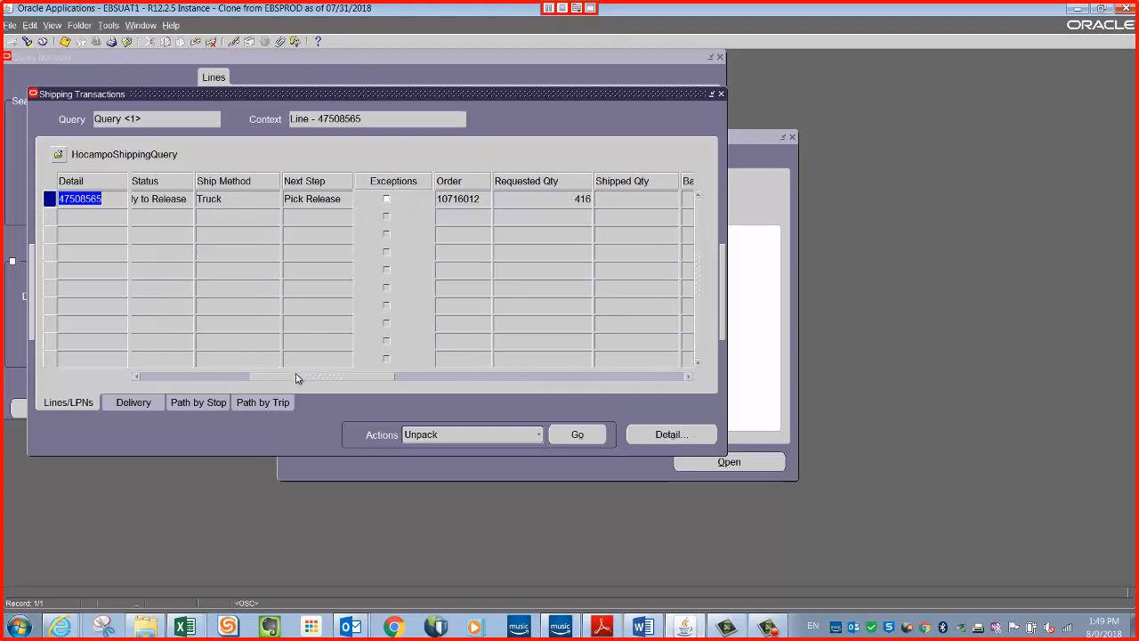
pyautogui.moveTo(300, 379)
pyautogui.mouseDown()
pyautogui.moveTo(236, 386)
pyautogui.moveTo(305, 376)
pyautogui.mouseUp()
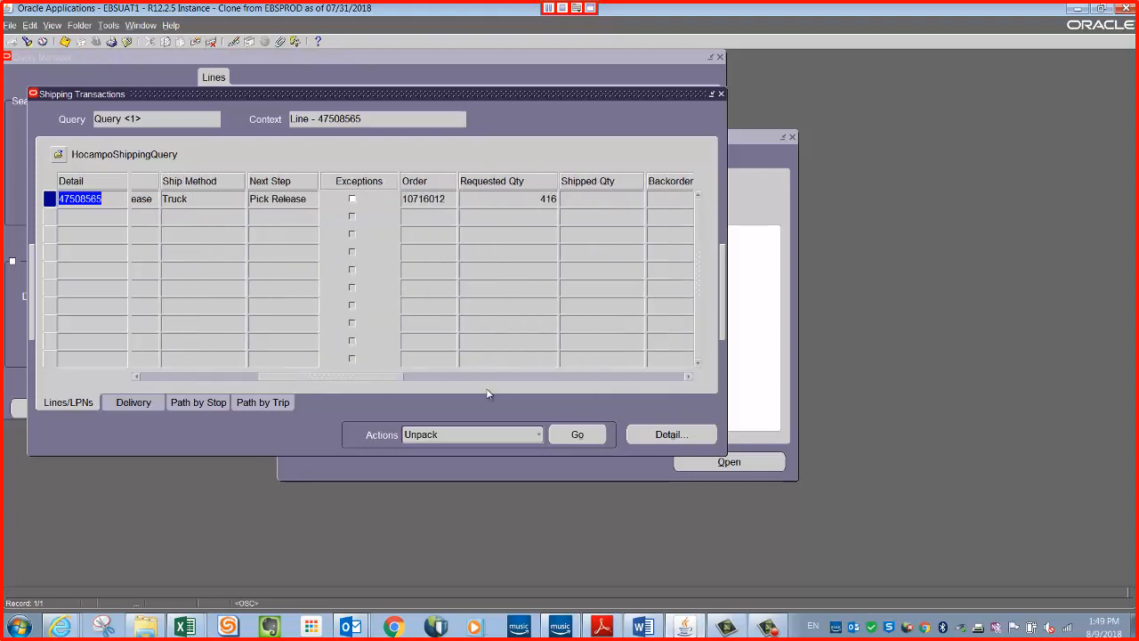
pyautogui.click(534, 434)
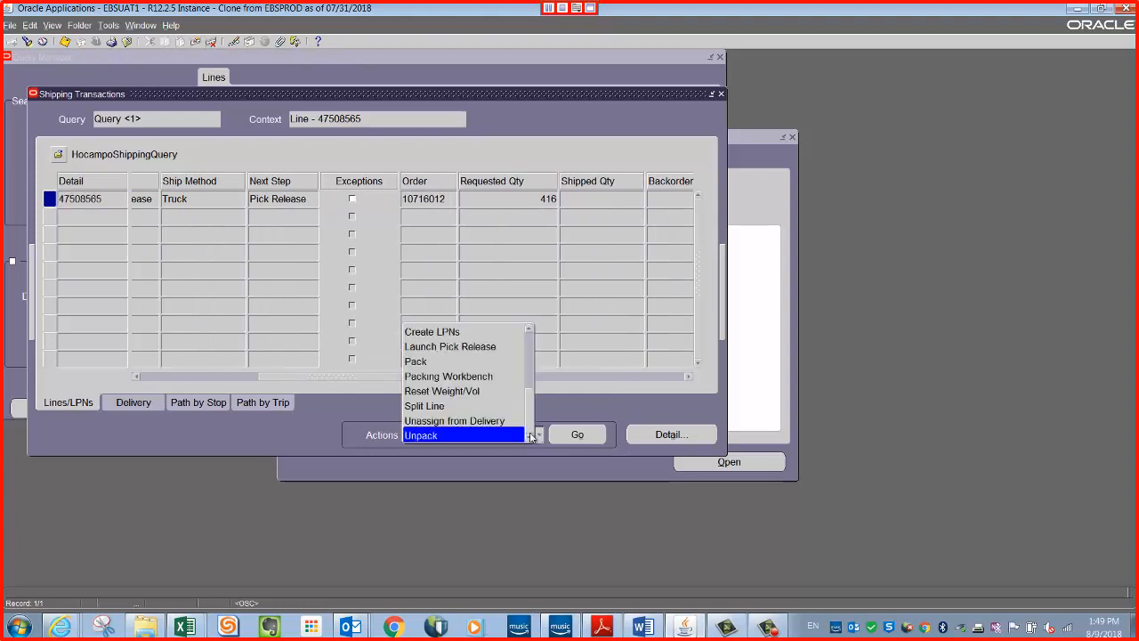
pyautogui.moveTo(529, 406); pyautogui.dragTo(530, 346)
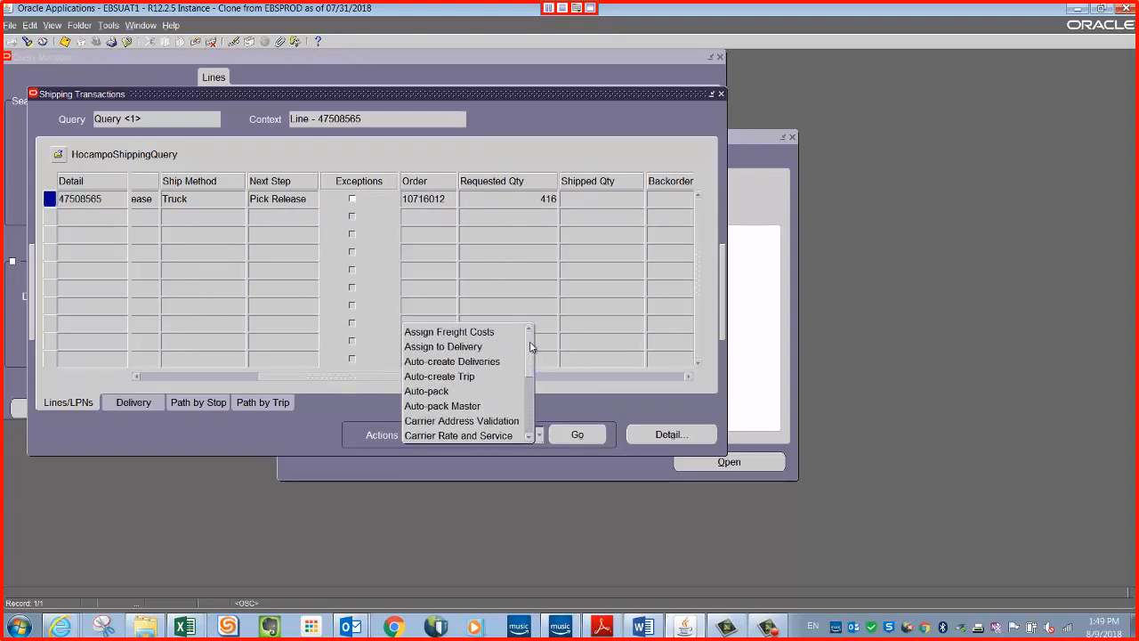
pyautogui.click(458, 362)
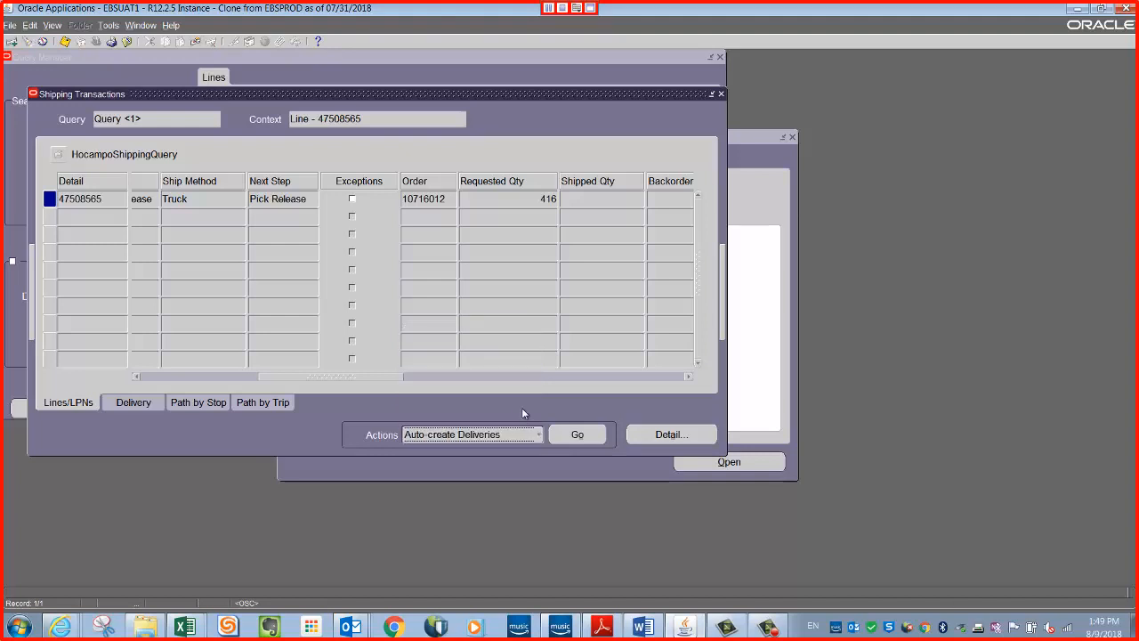
pyautogui.click(580, 435)
# Look up the new delivery's number on the line and close the Shipping Transactions form.
pyautogui.moveTo(347, 381); pyautogui.dragTo(270, 383)
pyautogui.doubleClick(353, 200)
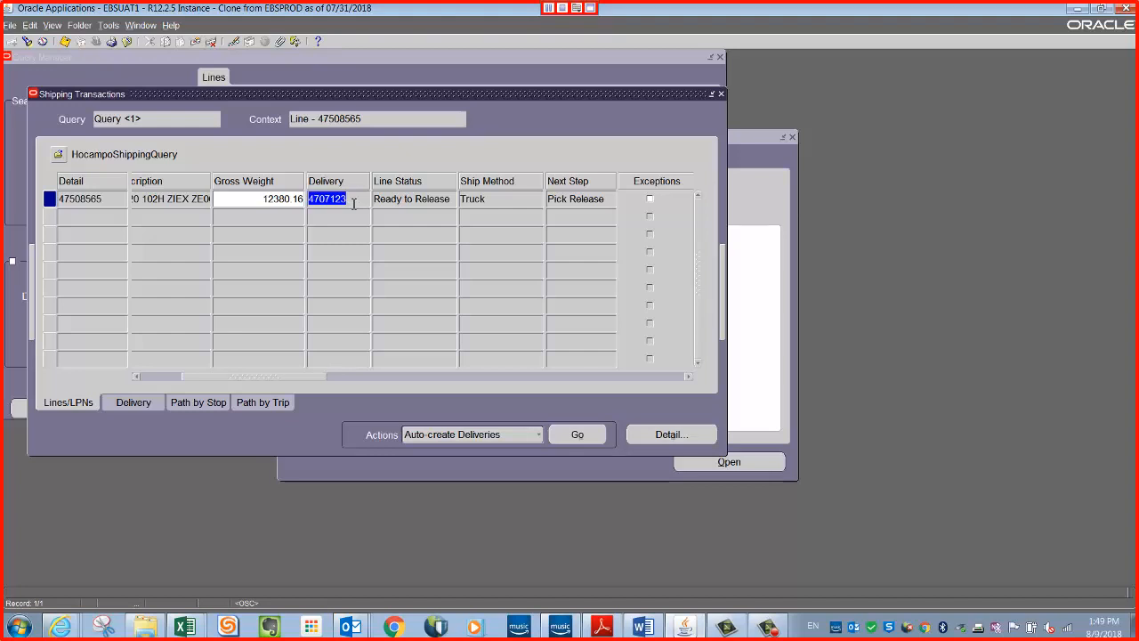
pyautogui.click(722, 95)
# Open Release Pick Waves, base the release on rule IN1-STANDARD and paste the sales order's number as the order criterion.
pyautogui.click(357, 236)
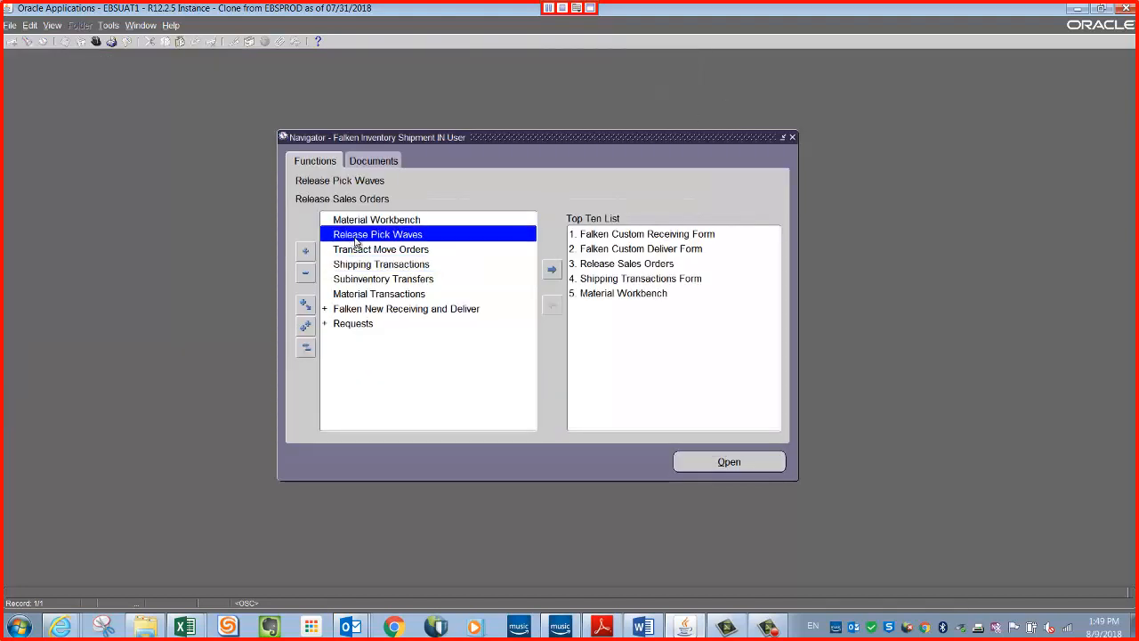
pyautogui.doubleClick(392, 236)
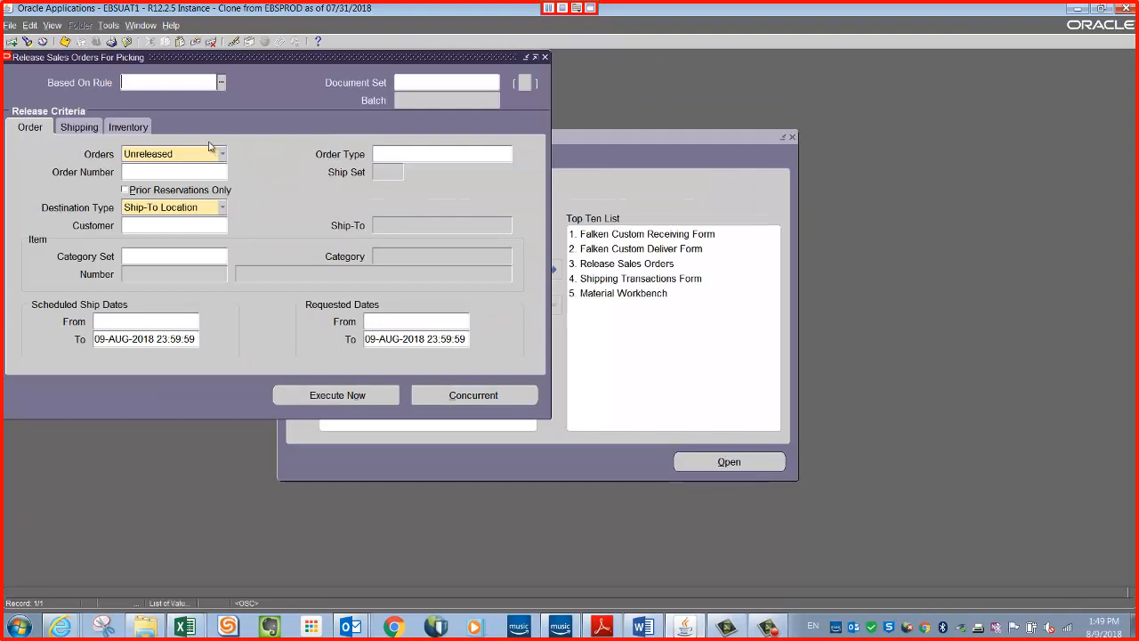
pyautogui.moveTo(257, 59); pyautogui.dragTo(536, 91)
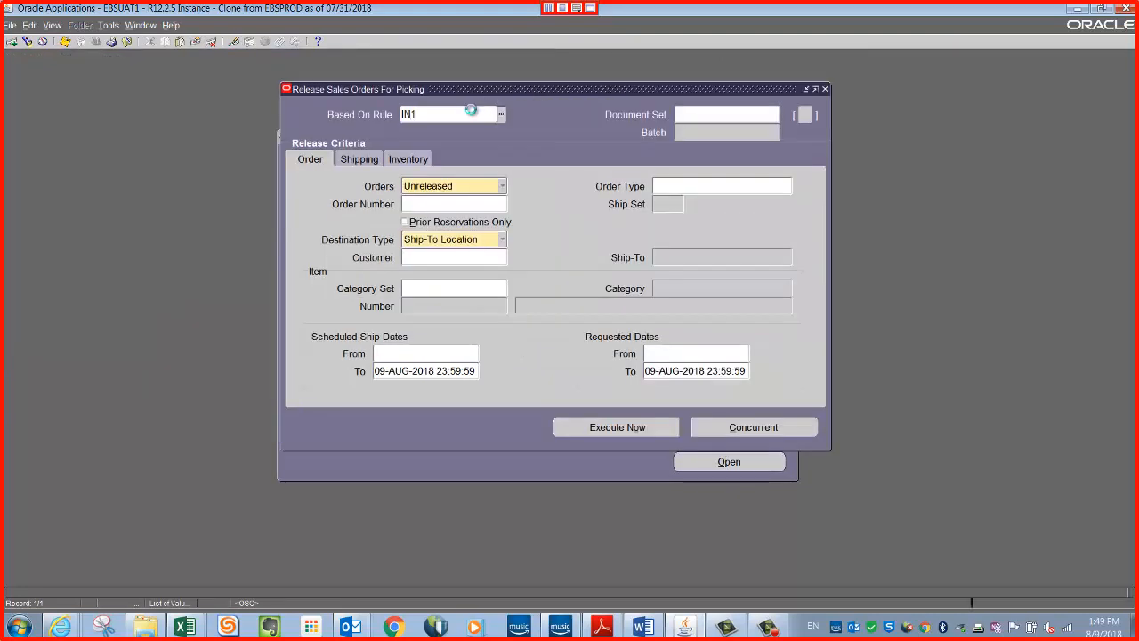
pyautogui.press('Tab')
pyautogui.click(426, 211)
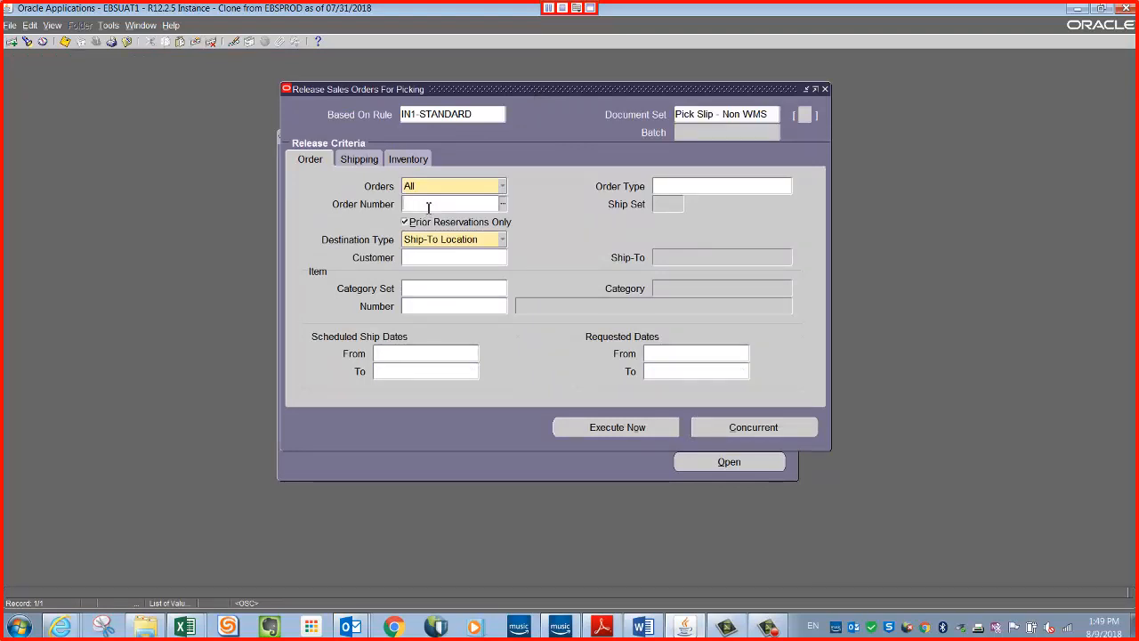
pyautogui.write('10716012')
pyautogui.press('Tab')
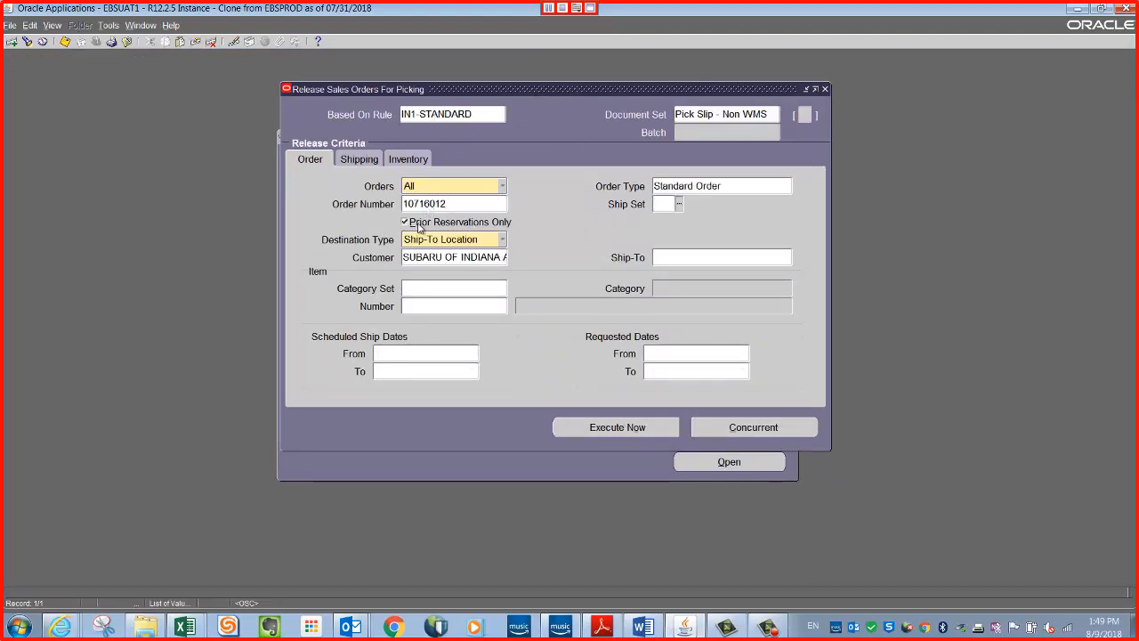
# Enter the second delivery's number in the shipping criteria and execute the pick release immediately.
pyautogui.click(365, 163)
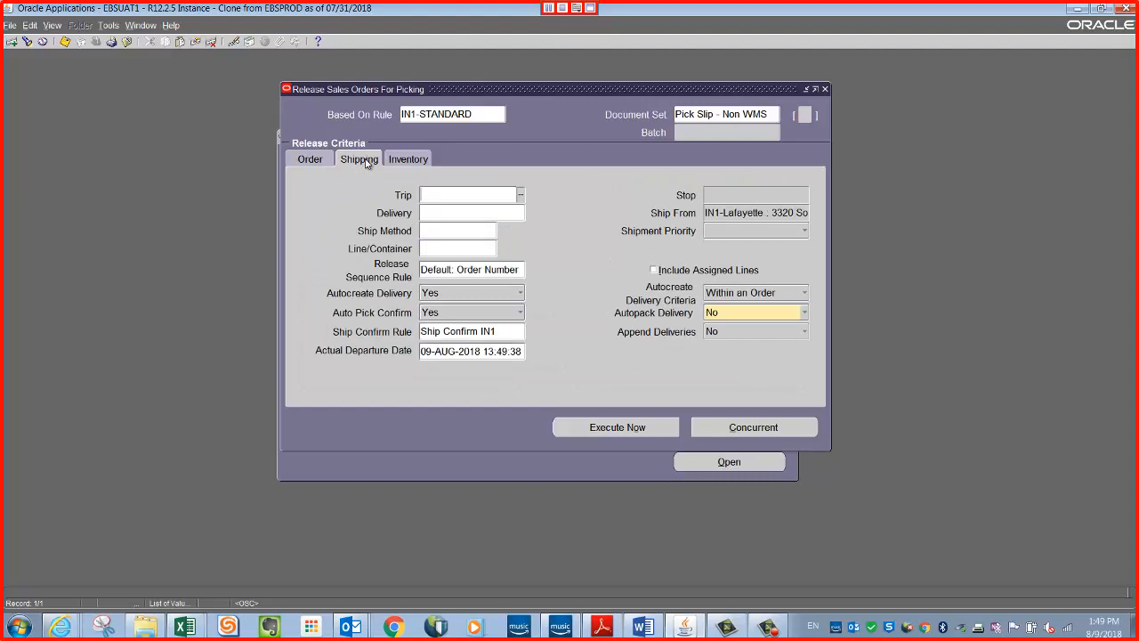
pyautogui.click(450, 214)
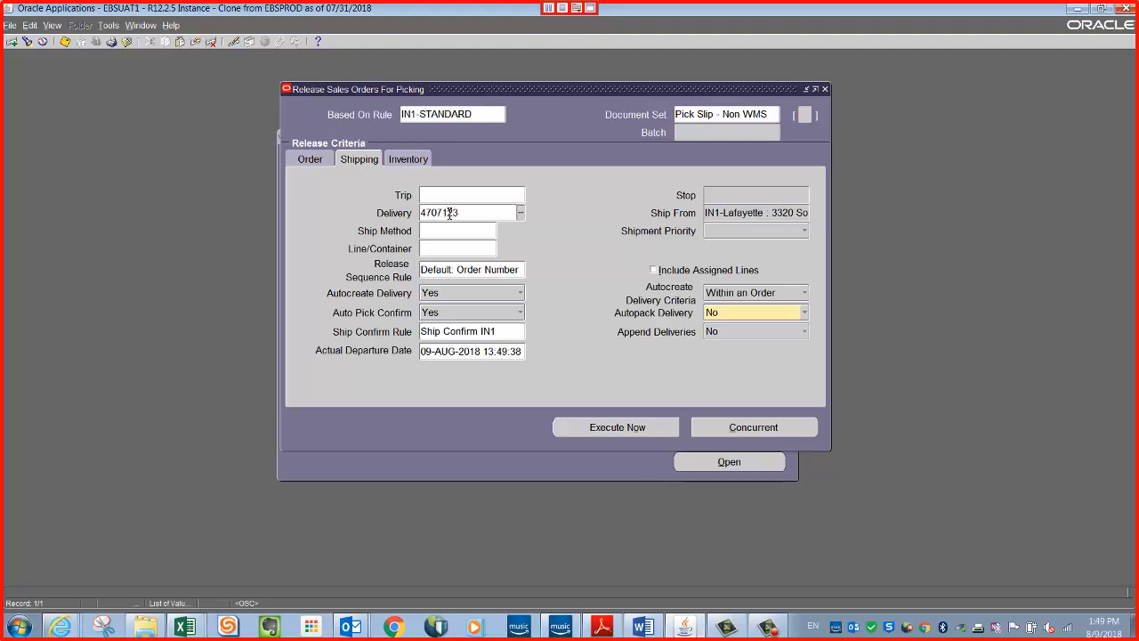
pyautogui.press('Tab')
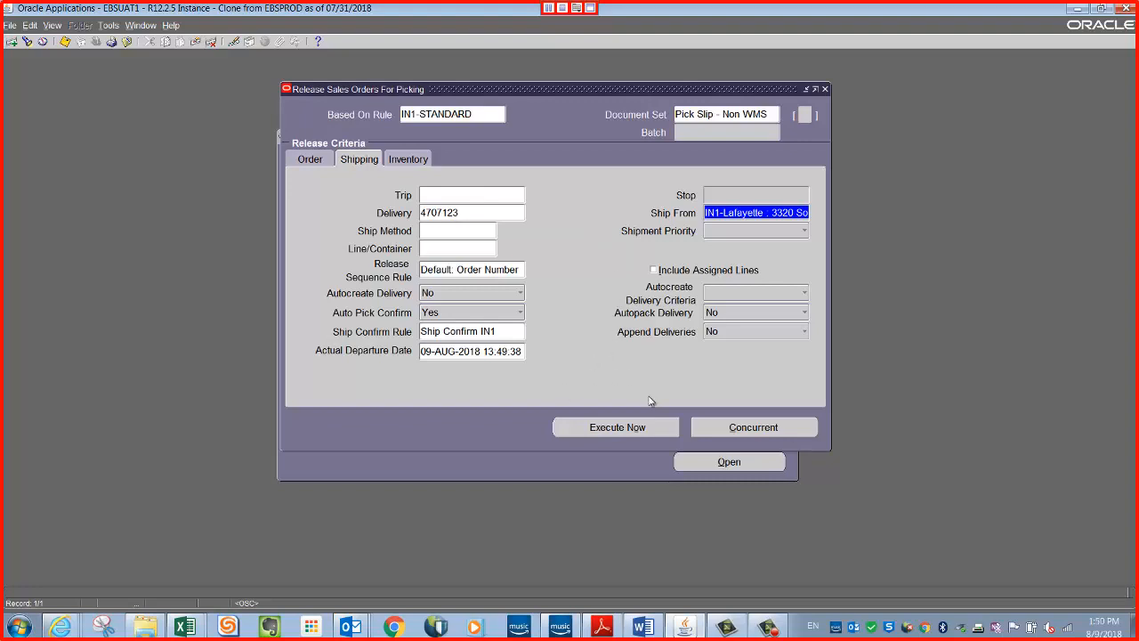
pyautogui.click(637, 428)
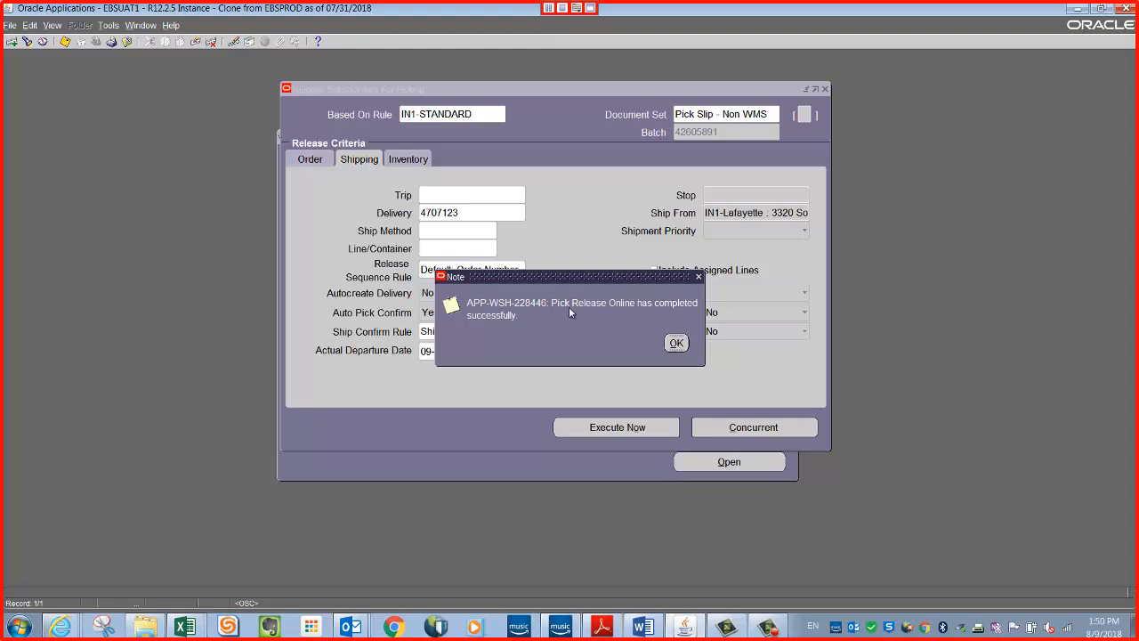
pyautogui.click(676, 344)
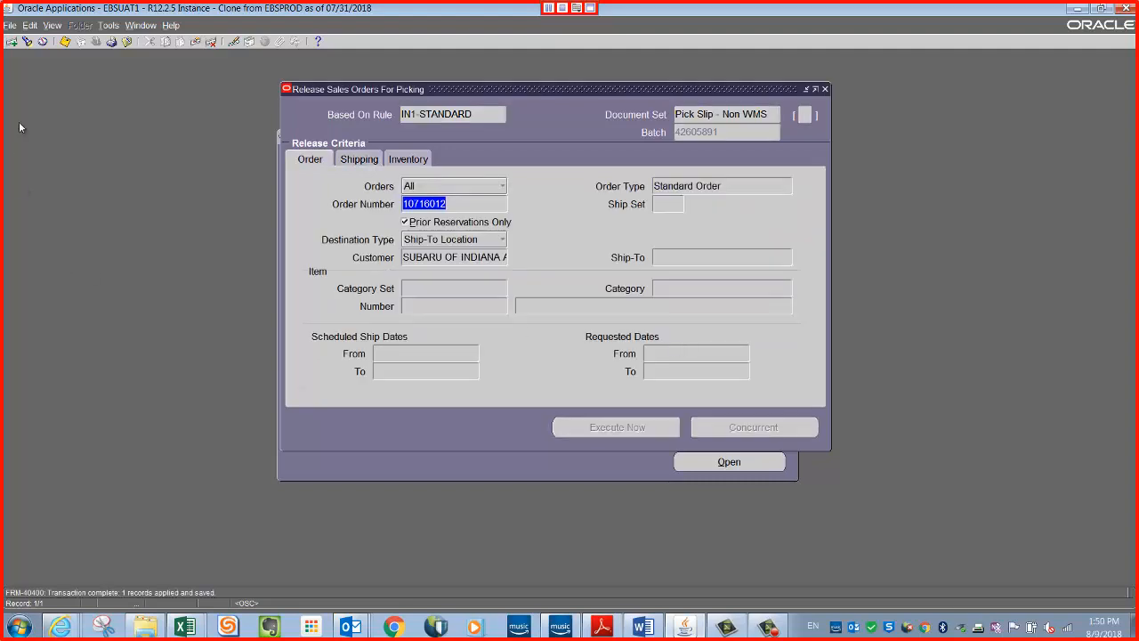
# Find all my concurrent requests from the last 7 days and refresh the list.
pyautogui.click(53, 25)
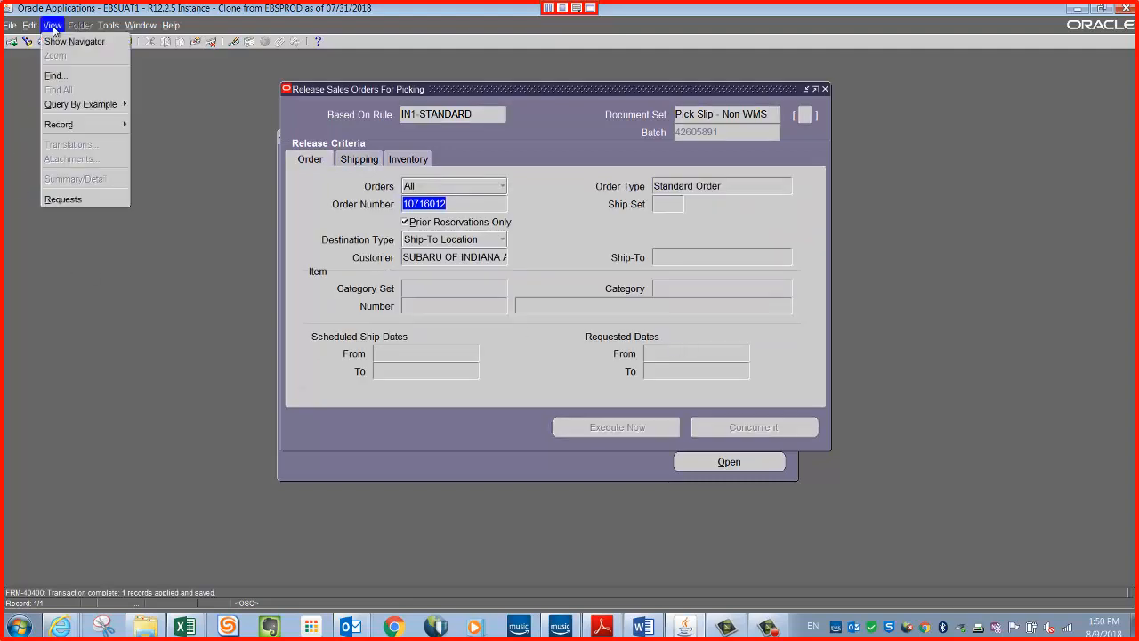
pyautogui.click(65, 200)
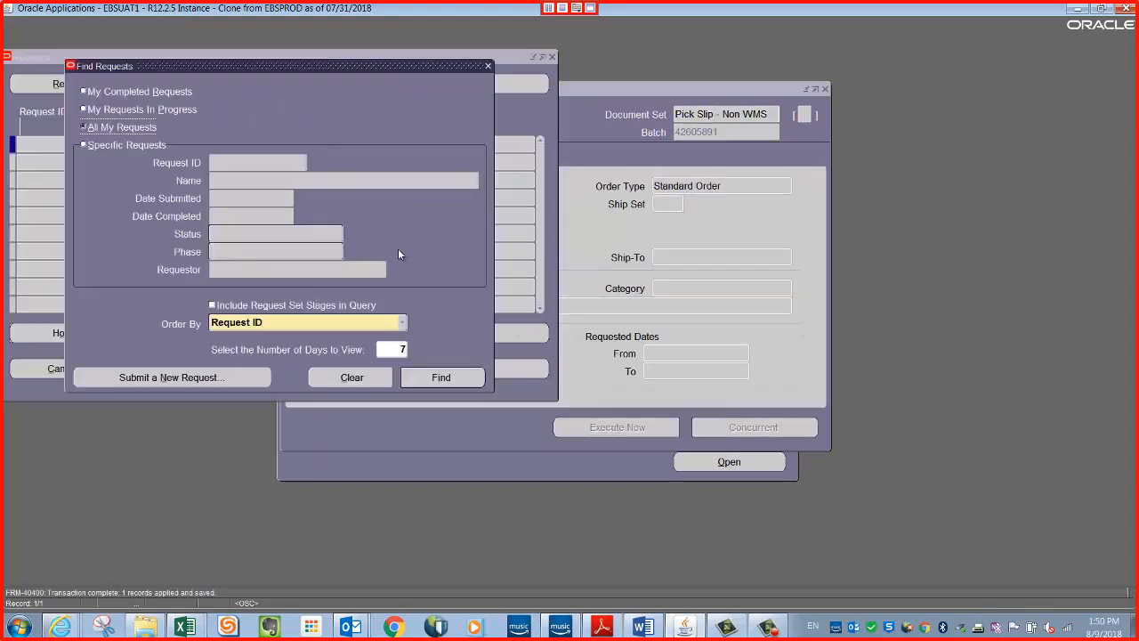
pyautogui.click(442, 378)
pyautogui.click(121, 87)
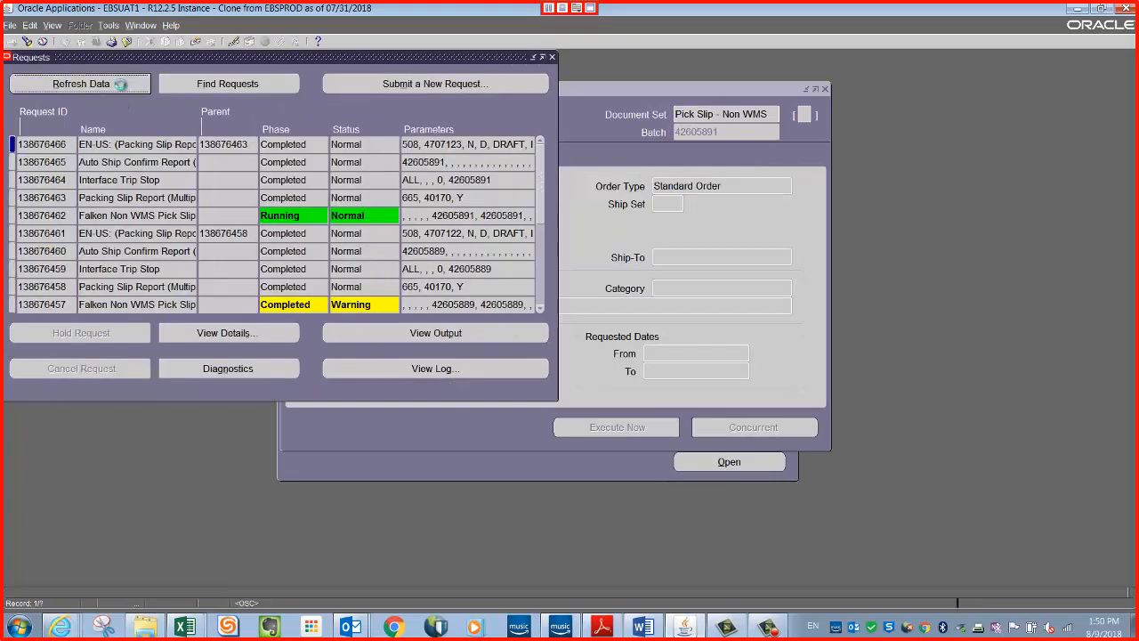
# View the output of the second delivery's packing slip report in Internet Explorer.
pyautogui.click(470, 143)
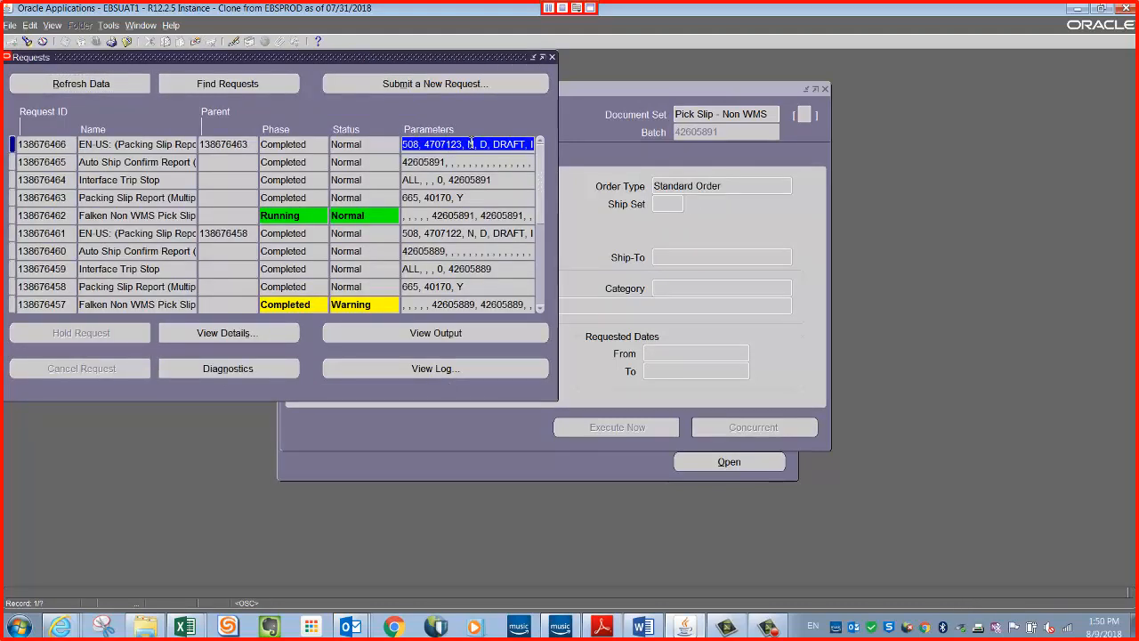
pyautogui.click(434, 337)
pyautogui.click(77, 620)
pyautogui.click(176, 596)
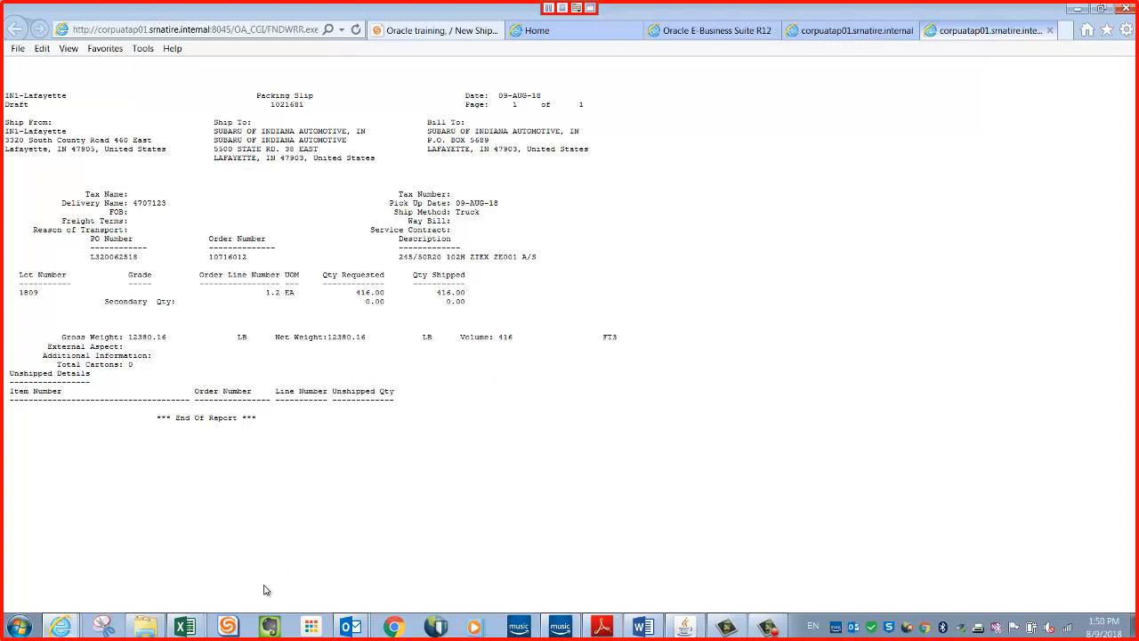
# Switch to the Venture-SRNA Daily Open Order Report workbook in Excel and examine the ordered quantity in the sales order's row.
pyautogui.moveTo(186, 627)
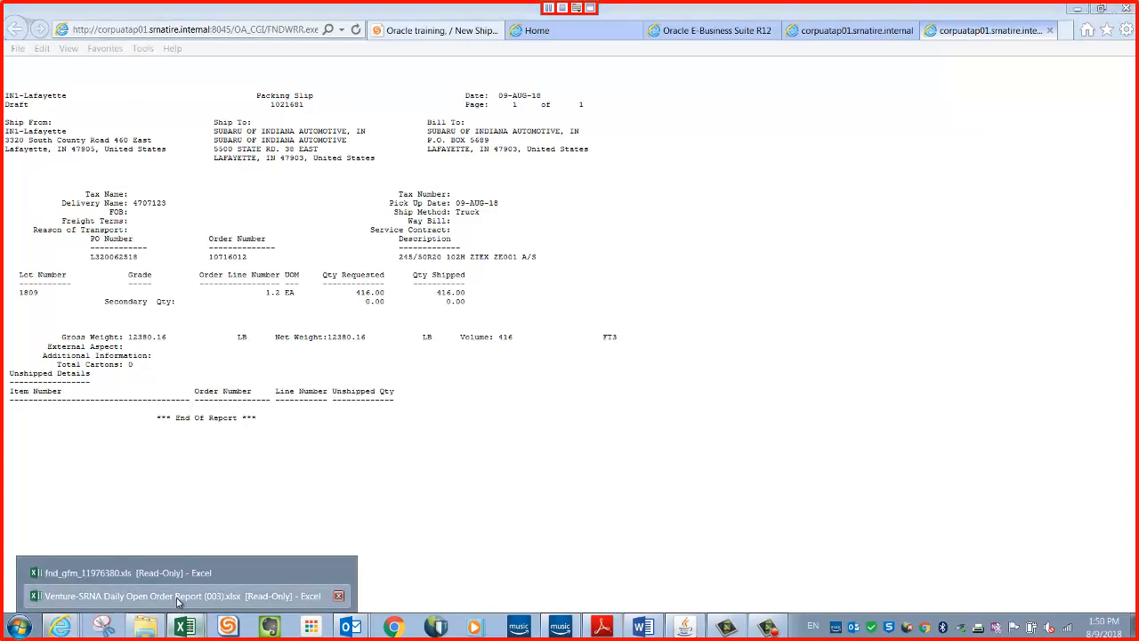
pyautogui.click(181, 601)
pyautogui.click(386, 286)
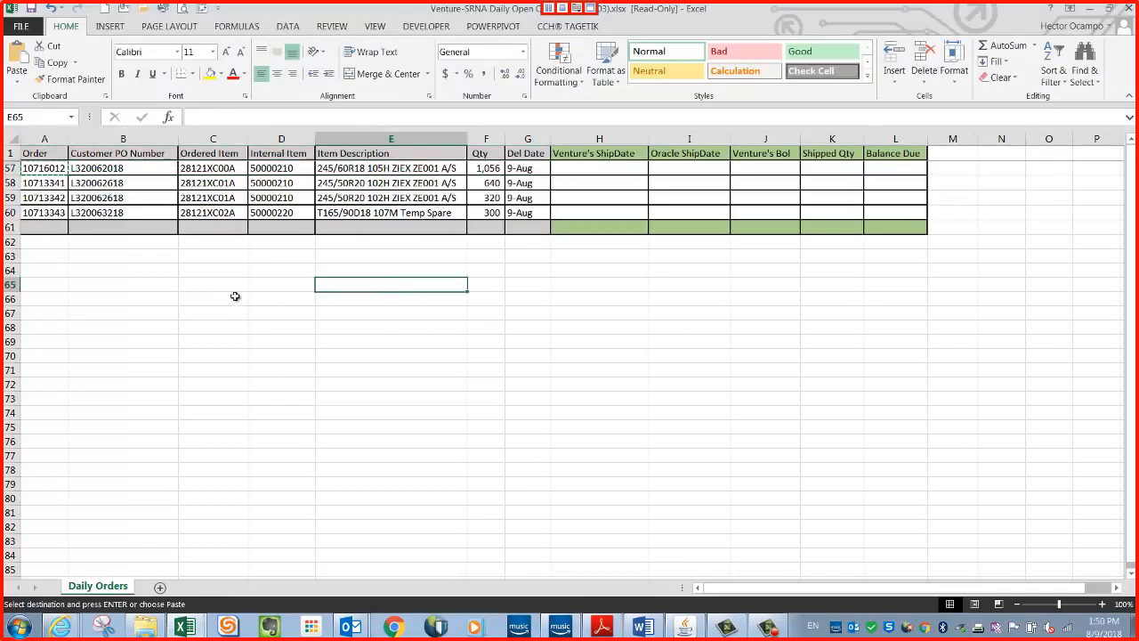
pyautogui.click(436, 183)
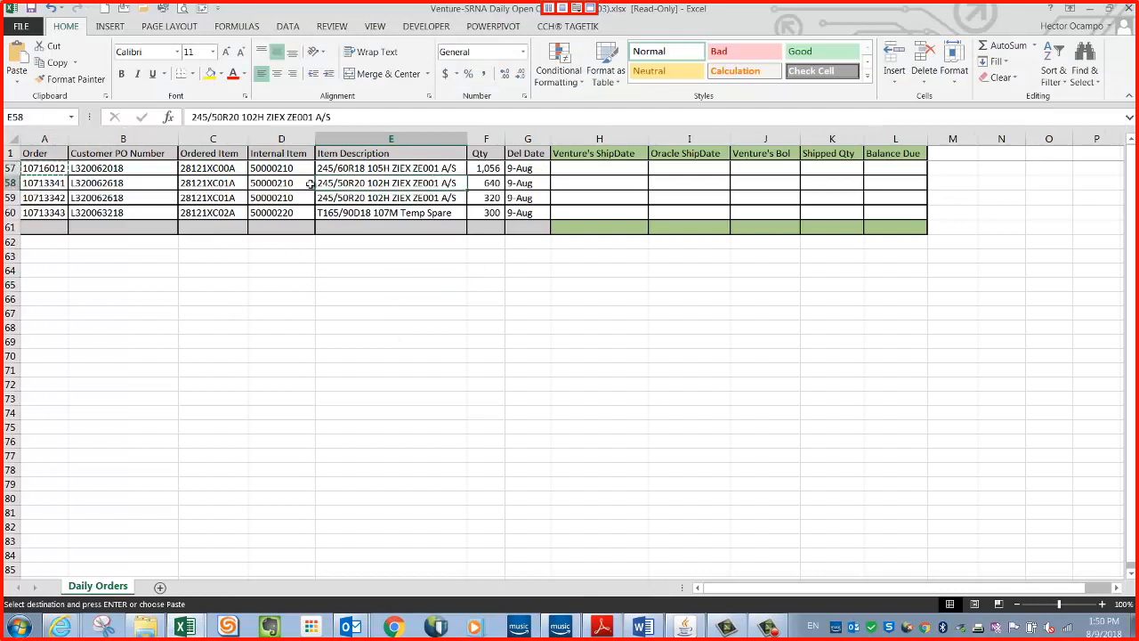
pyautogui.click(338, 286)
pyautogui.click(491, 169)
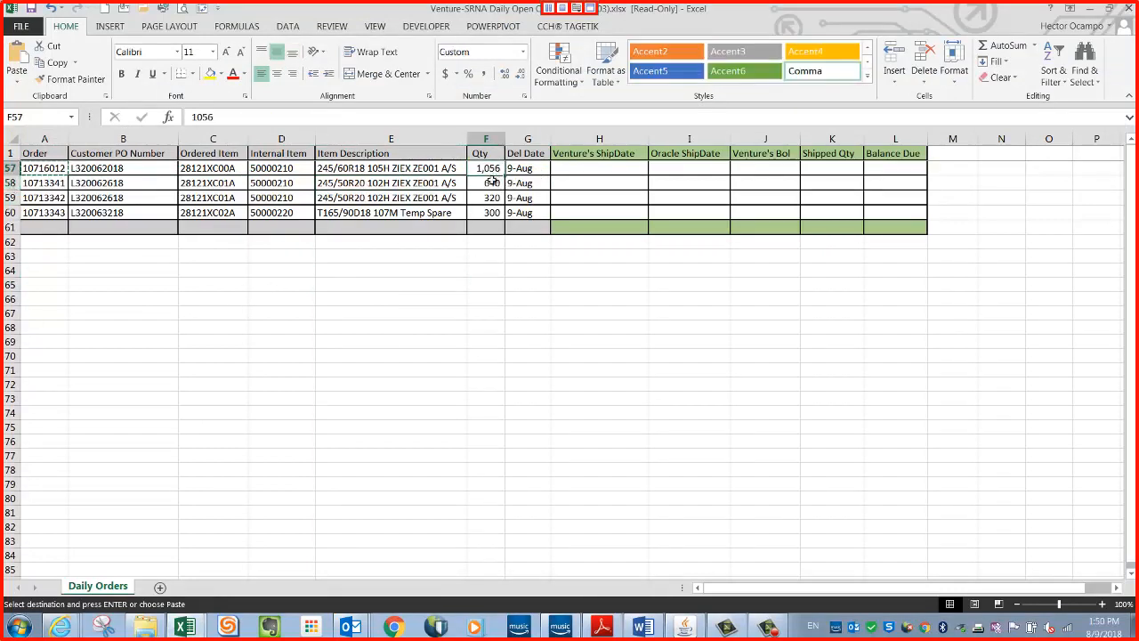
# Insert a blank row 58 directly below the split sales order's row in the Daily Orders sheet.
pyautogui.click(493, 183)
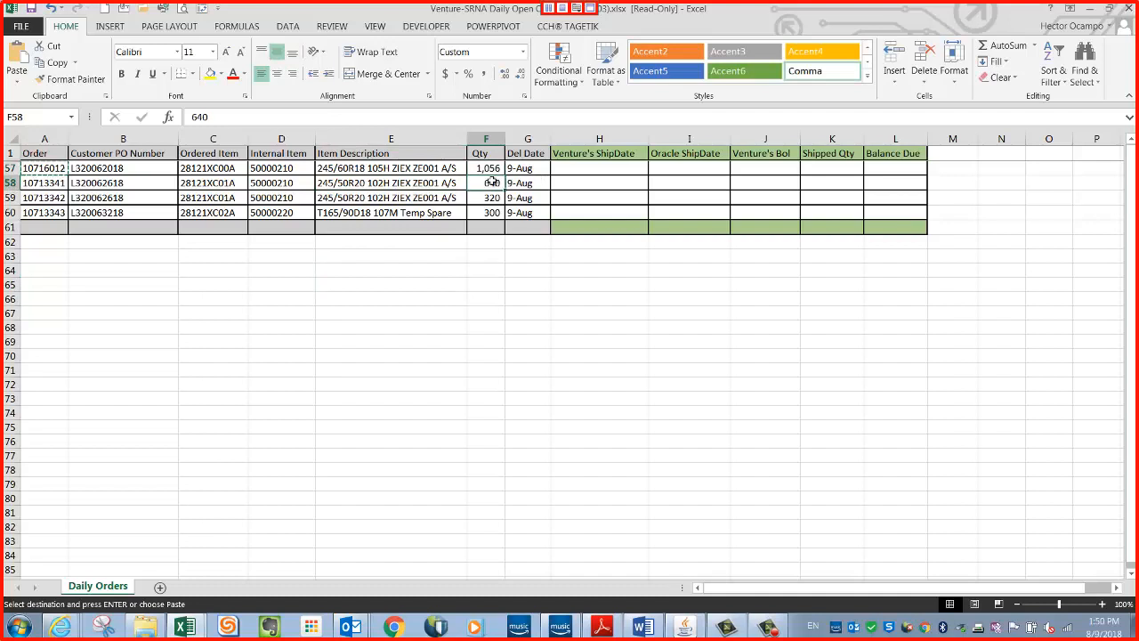
pyautogui.click(9, 182)
pyautogui.rightClick(9, 183)
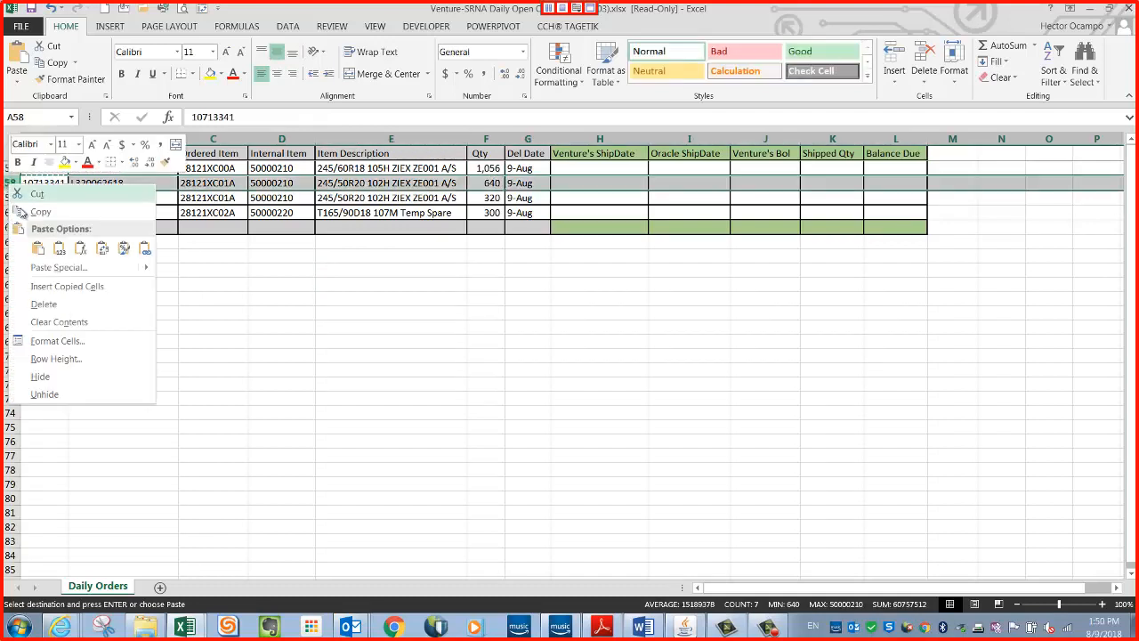
pyautogui.click(287, 321)
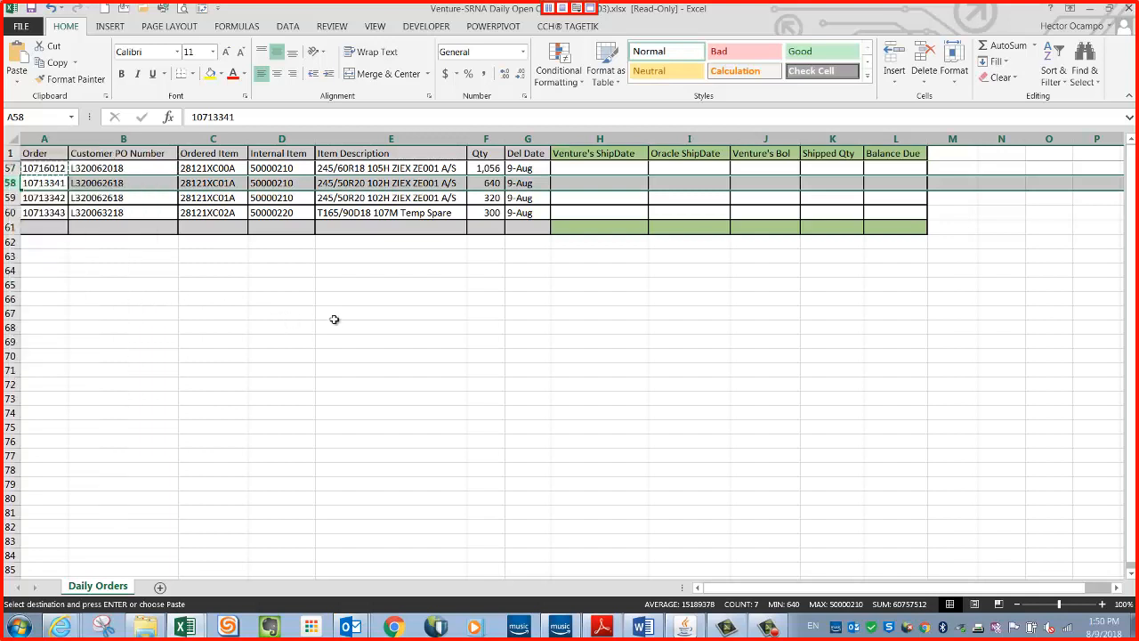
pyautogui.click(335, 319)
pyautogui.click(9, 183)
pyautogui.press('Escape')
pyautogui.rightClick(11, 183)
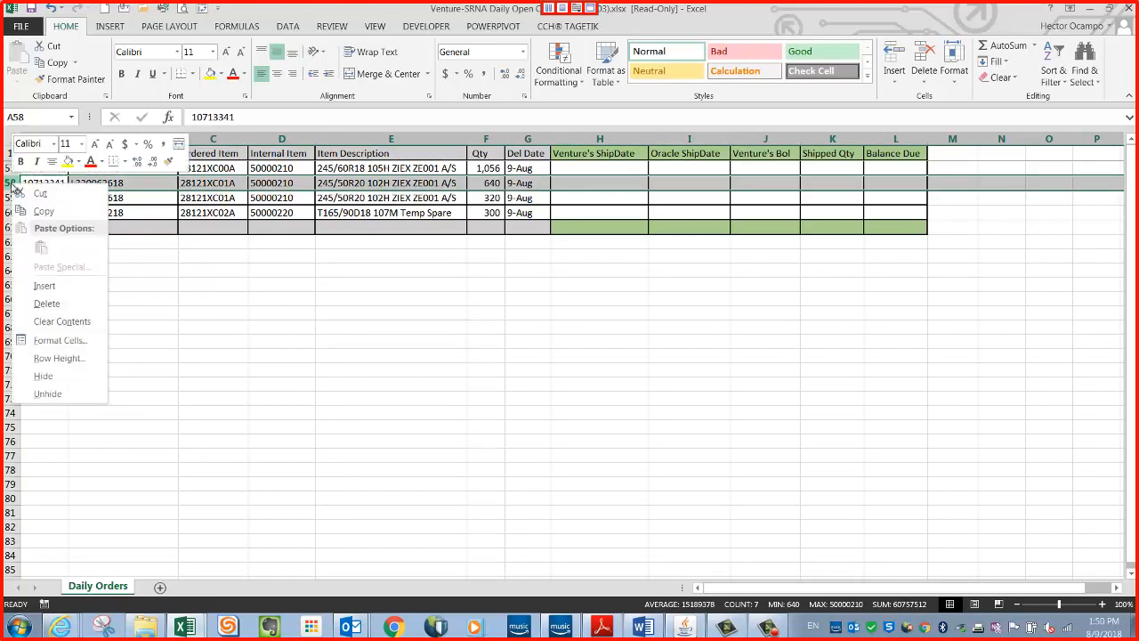
pyautogui.click(55, 285)
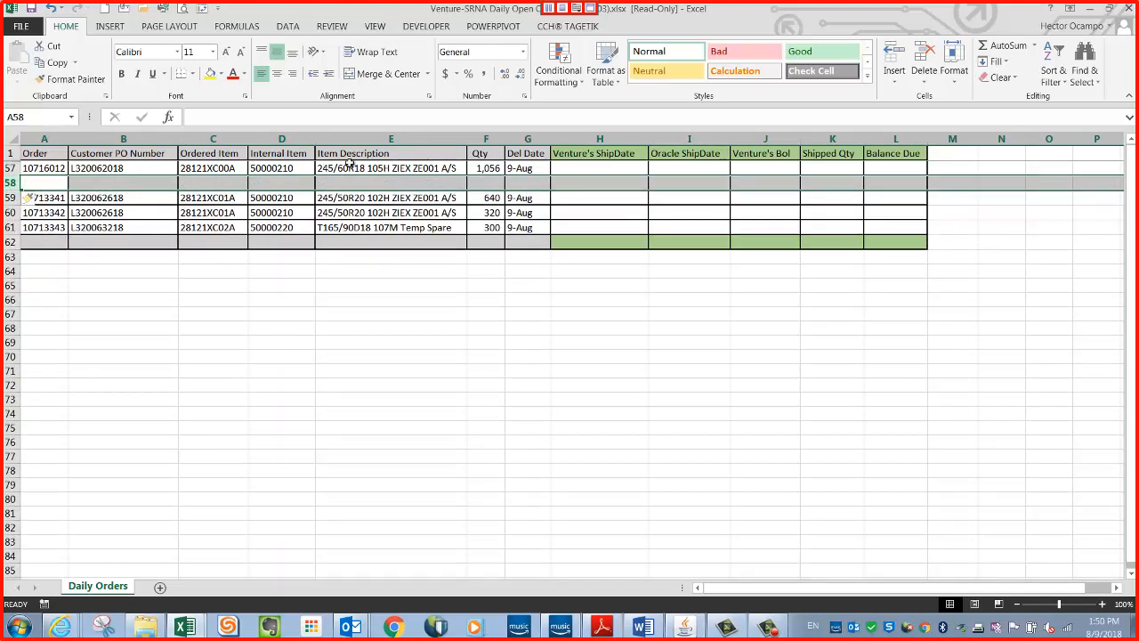
# Enter shipped quantities 460 in K57 and 416 in K58, and compare them with the ordered quantity in F57.
pyautogui.click(689, 168)
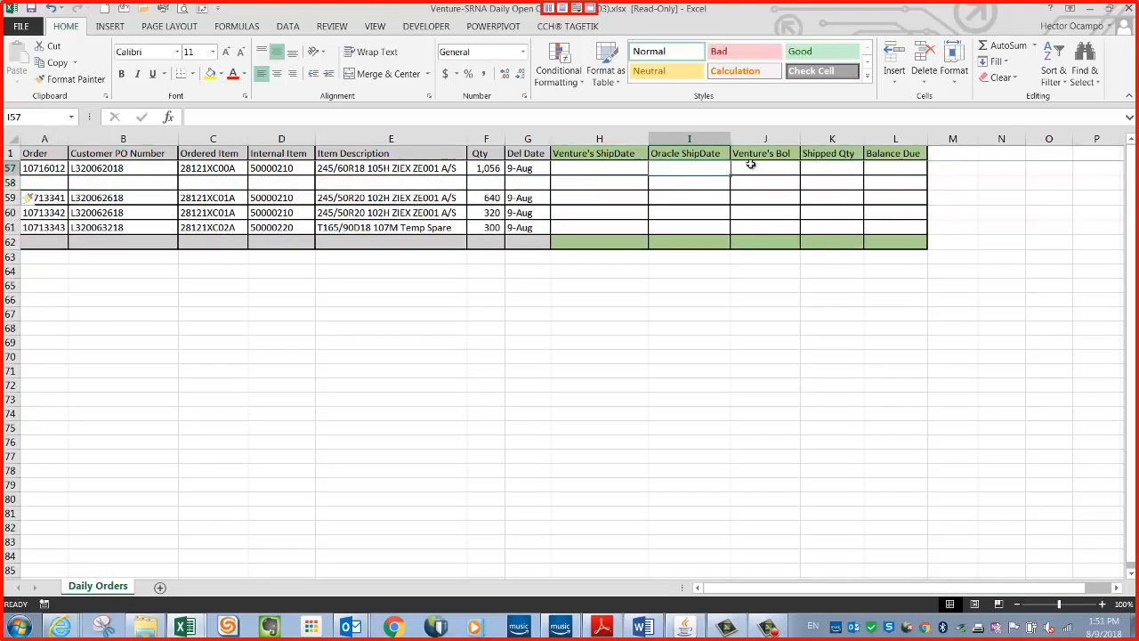
pyautogui.click(776, 167)
pyautogui.click(830, 167)
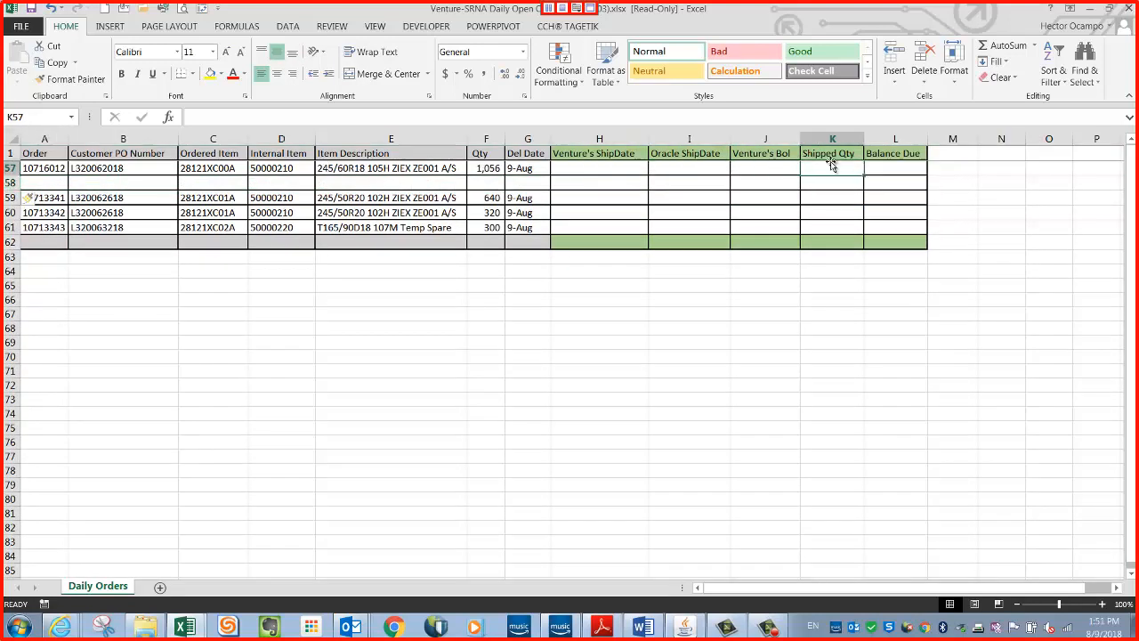
pyautogui.write('460')
pyautogui.press('Return')
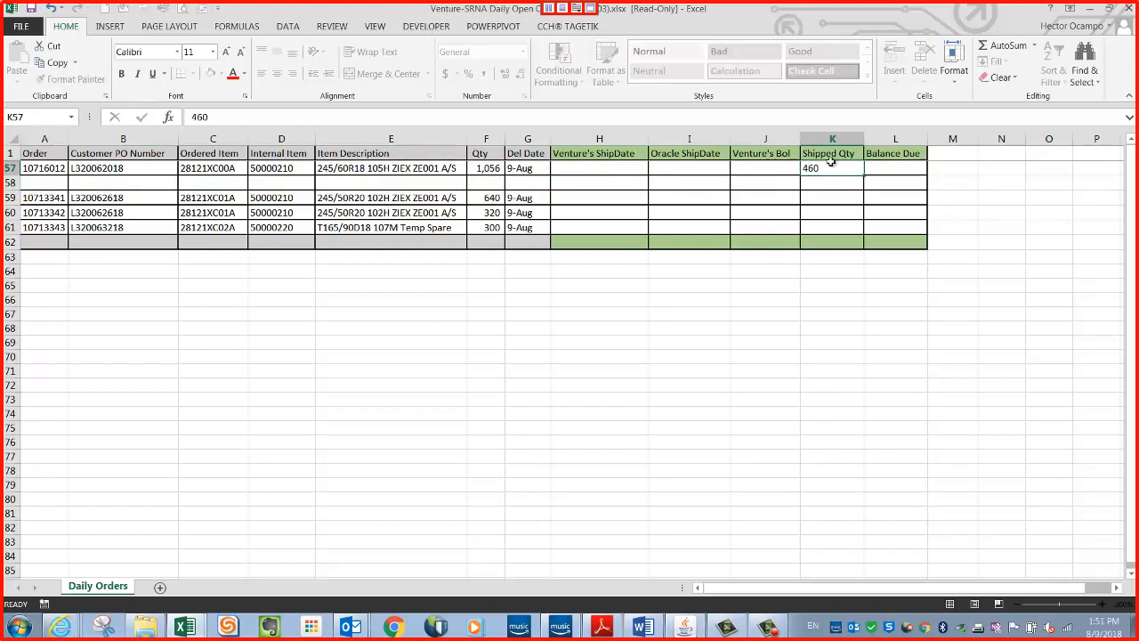
pyautogui.write('416')
pyautogui.press('Return')
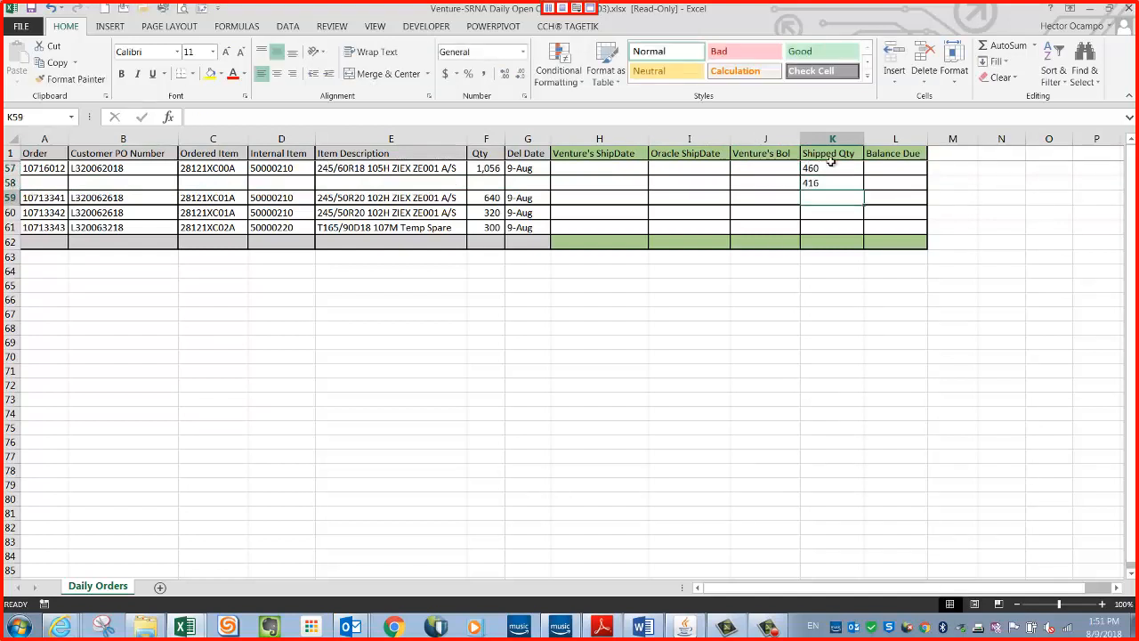
pyautogui.click(899, 172)
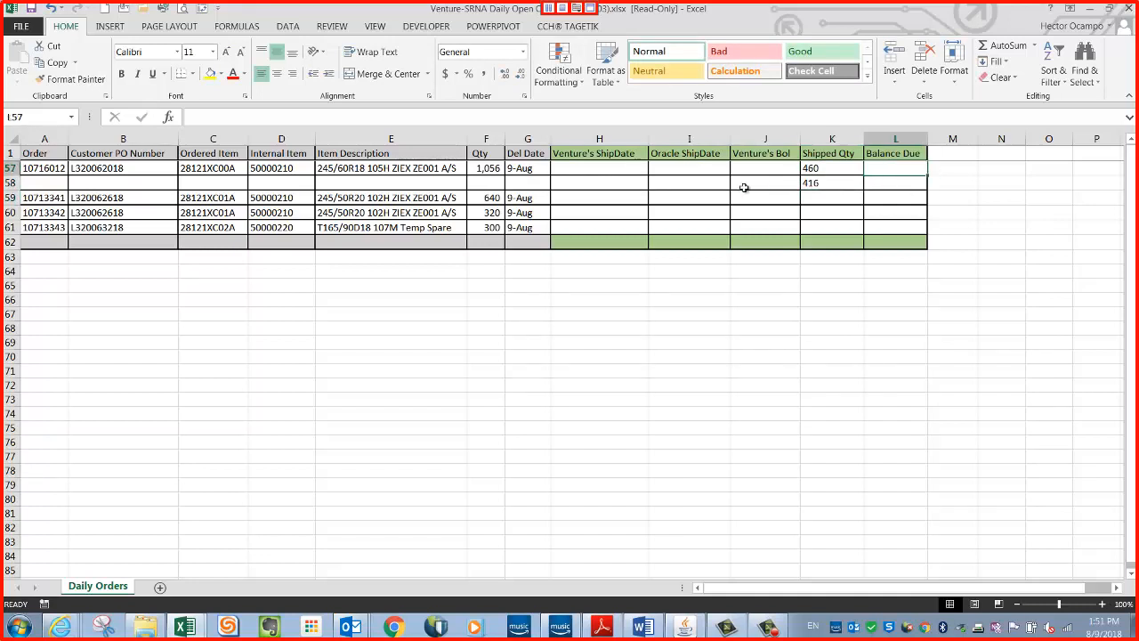
pyautogui.click(490, 168)
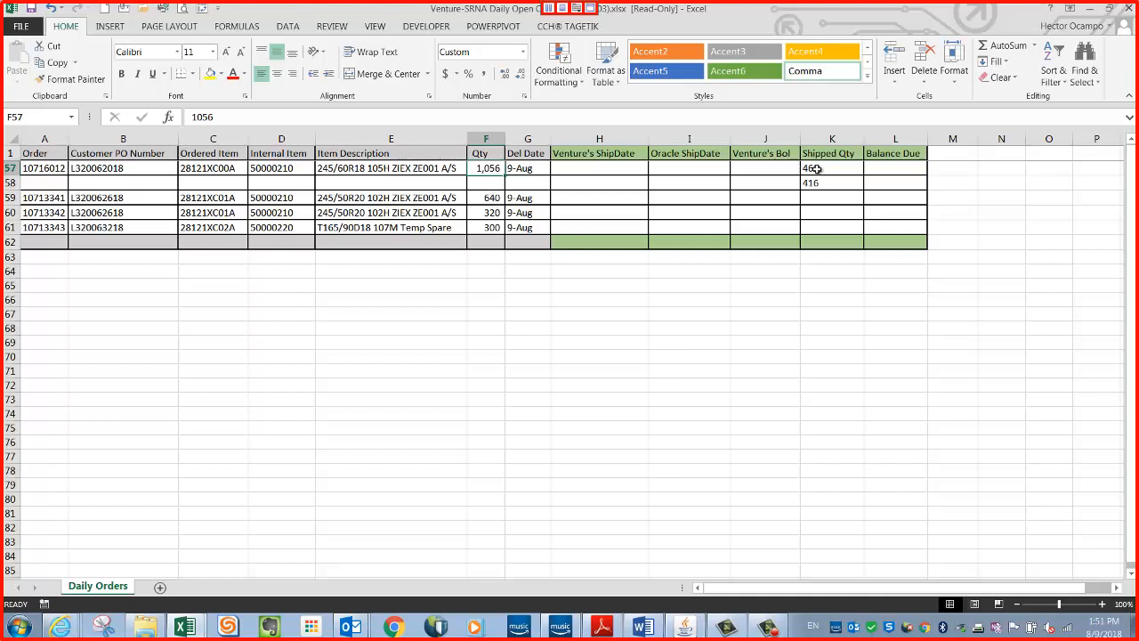
pyautogui.click(822, 181)
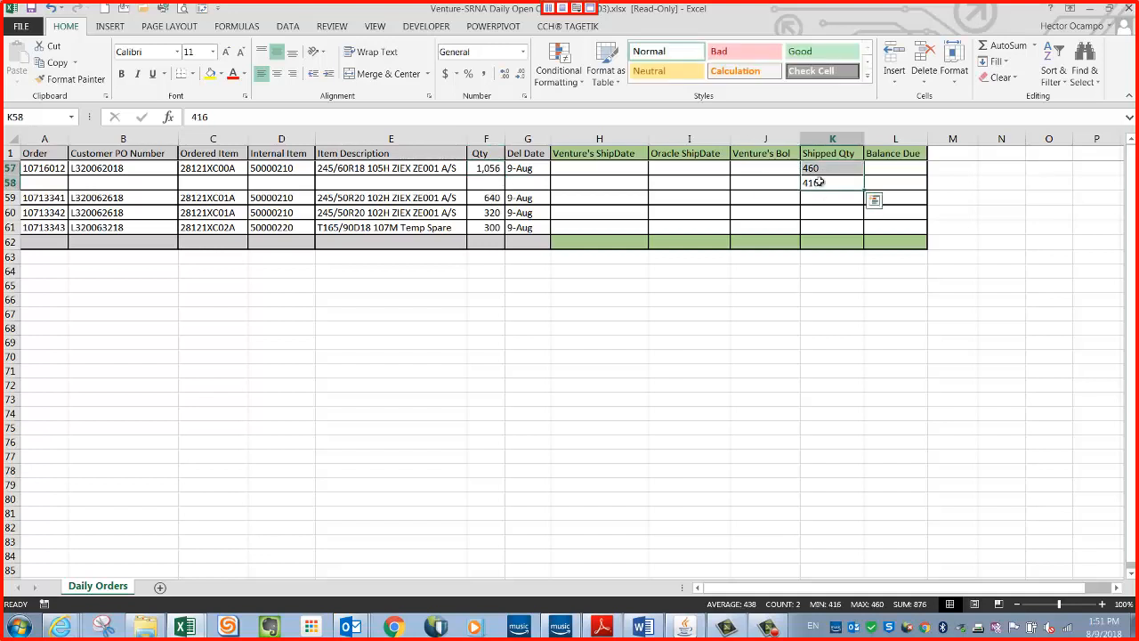
pyautogui.click(819, 168)
pyautogui.click(818, 182)
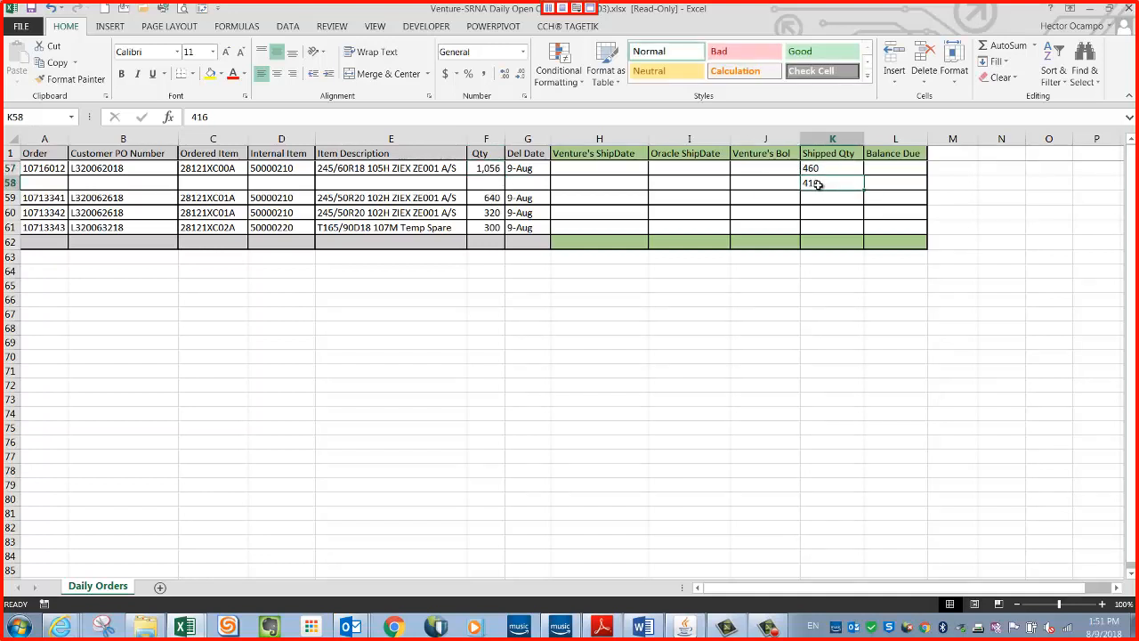
# Copy the order, PO, item and description cells A57:E57 into row 58, and review the shipping columns of both rows.
pyautogui.click(62, 181)
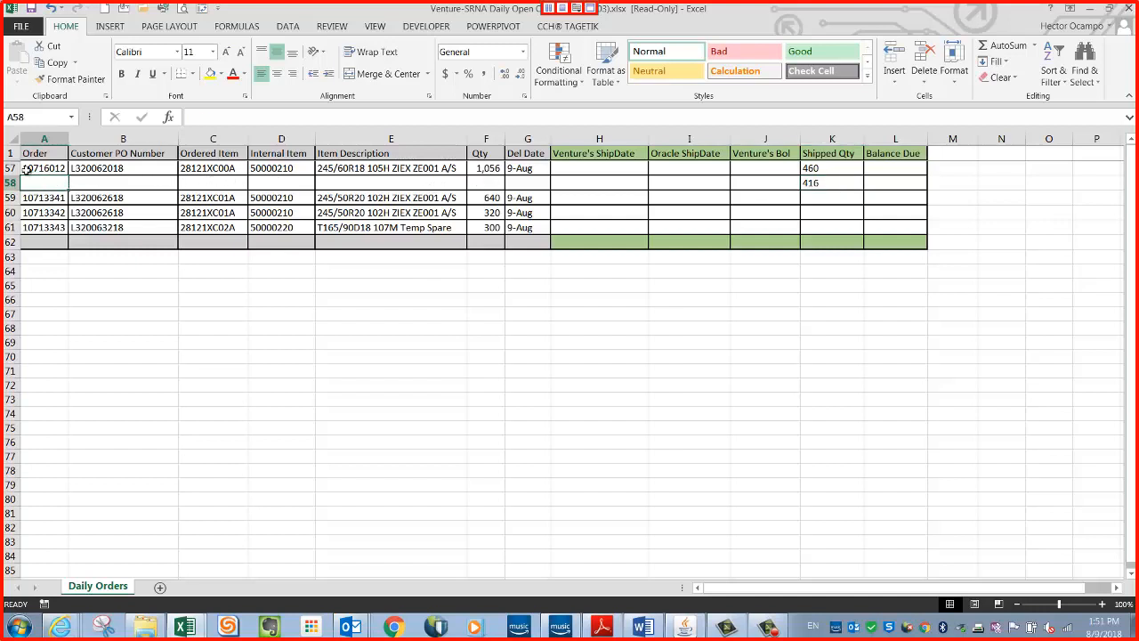
pyautogui.moveTo(29, 167); pyautogui.dragTo(418, 168)
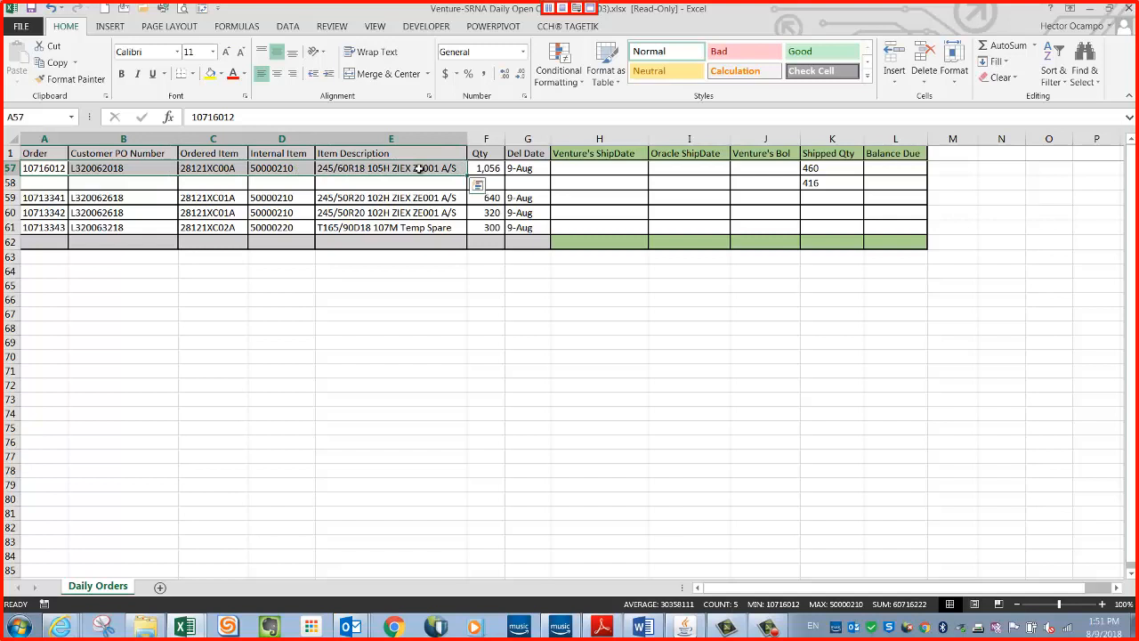
pyautogui.hotkey('ctrl', 'c')
pyautogui.click(47, 183)
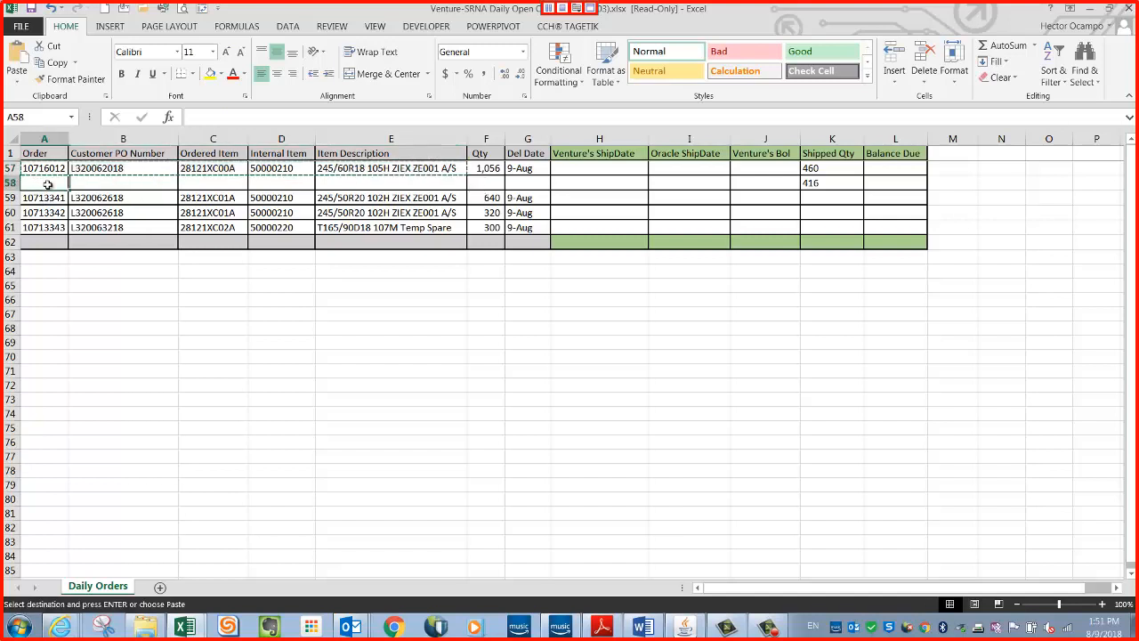
pyautogui.hotkey('ctrl', 'v')
pyautogui.click(318, 413)
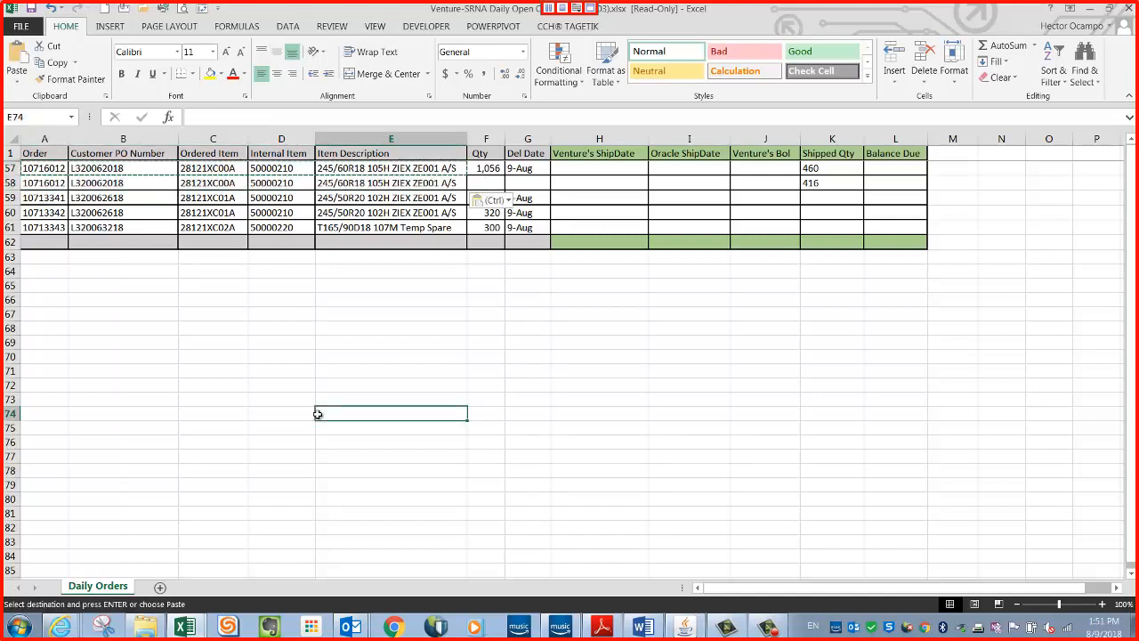
pyautogui.press('Escape')
pyautogui.click(706, 373)
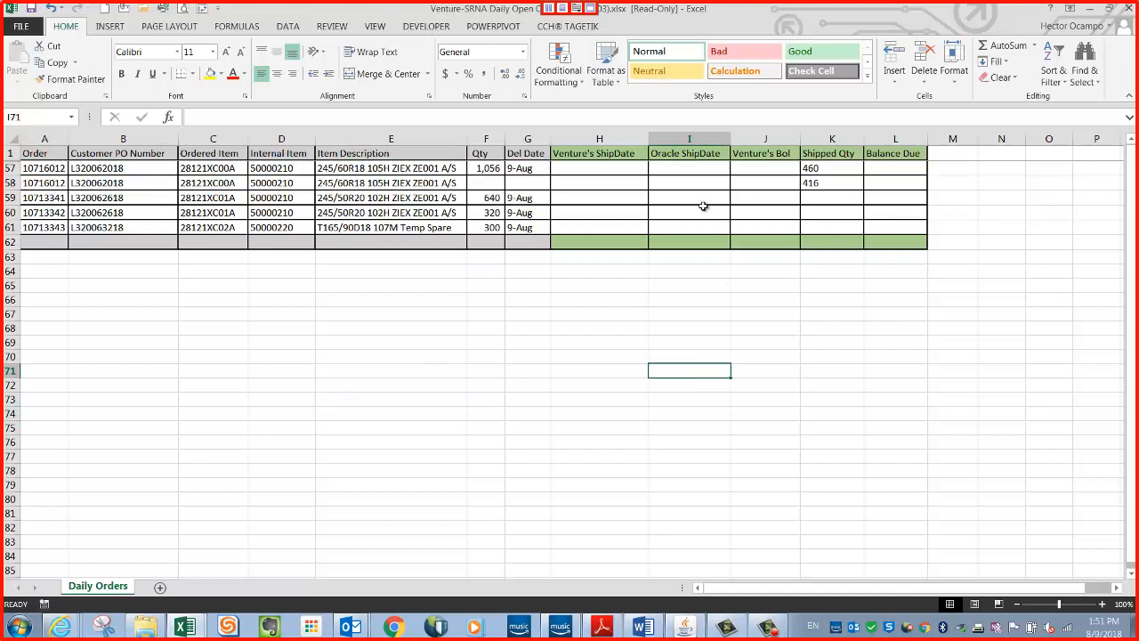
pyautogui.moveTo(591, 166); pyautogui.dragTo(893, 184)
pyautogui.click(702, 342)
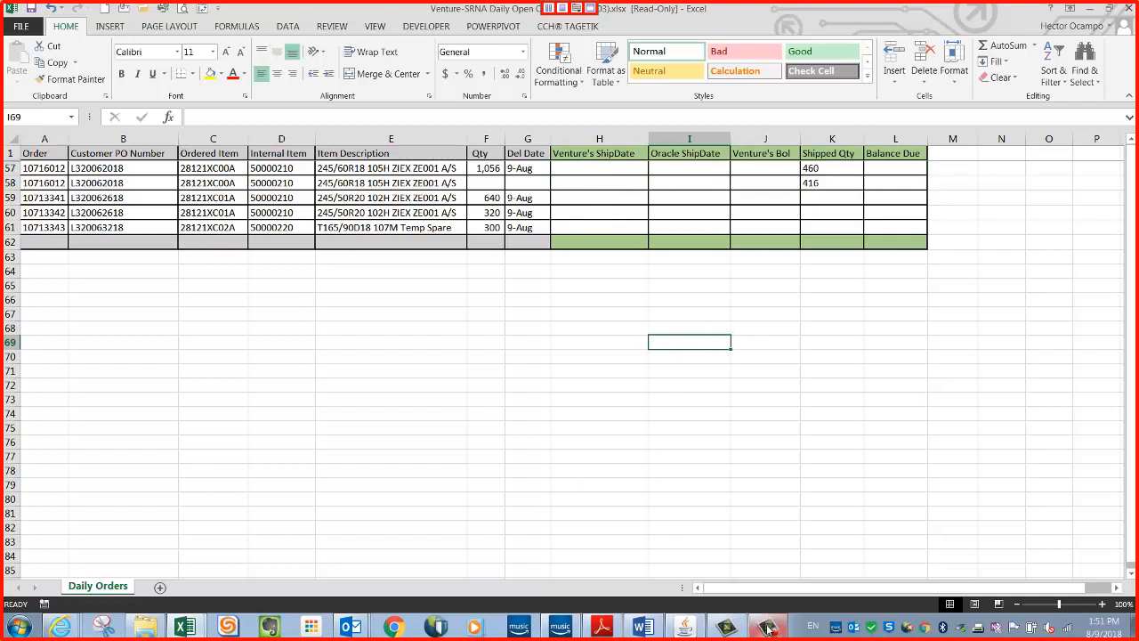
# Switch to Oracle Applications, close the Requests and Release Sales Orders For Picking windows, and collapse all Navigator functions.
pyautogui.click(682, 627)
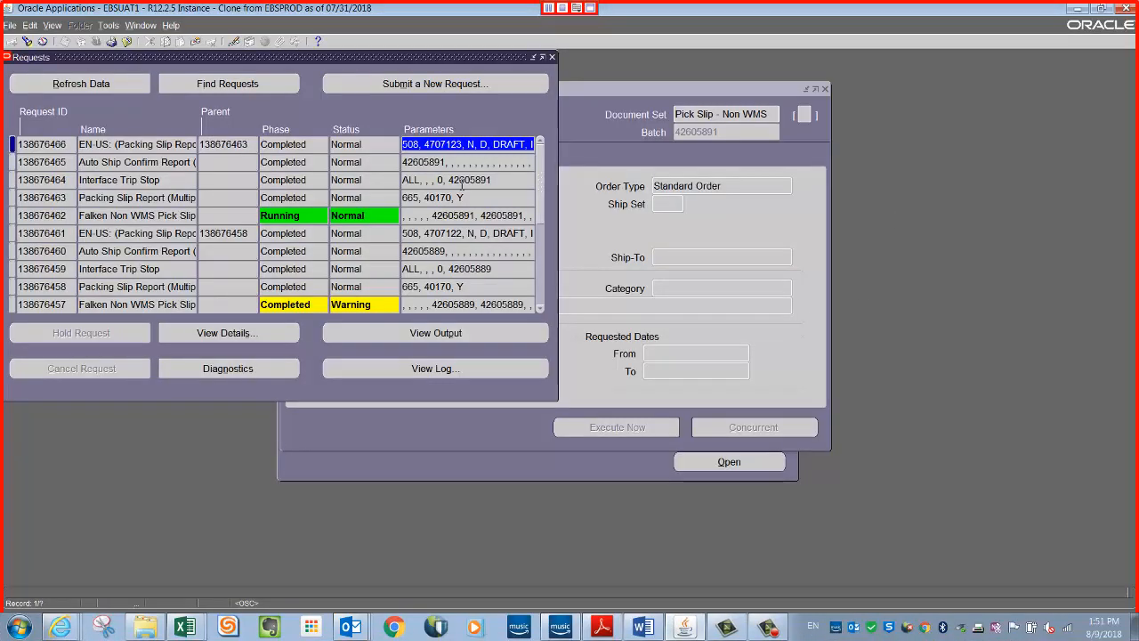
pyautogui.click(553, 57)
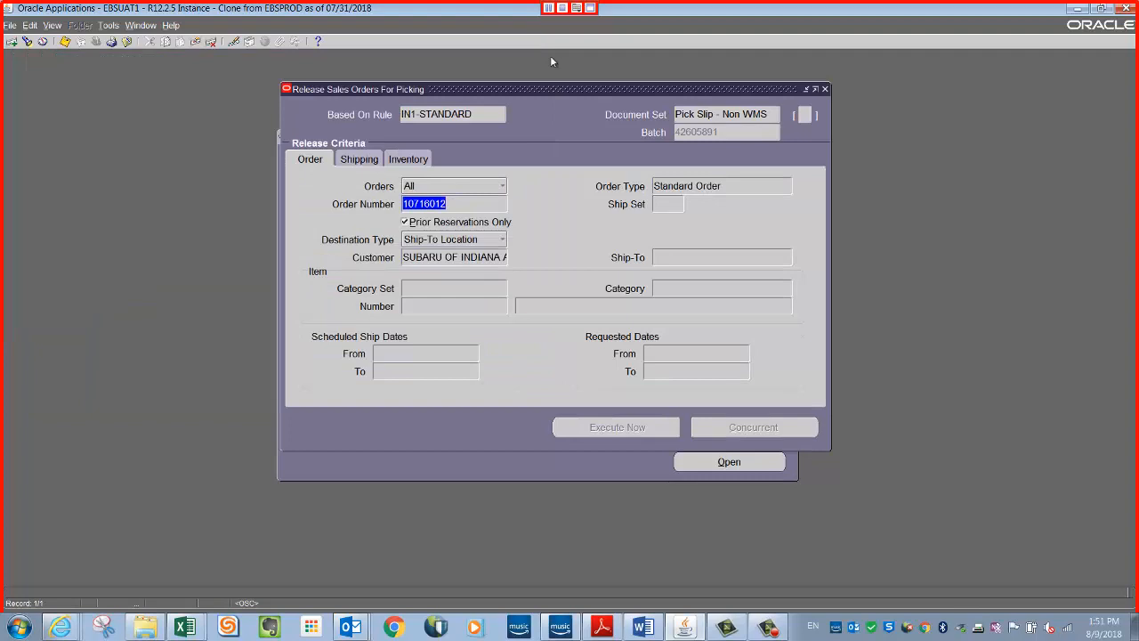
pyautogui.click(825, 89)
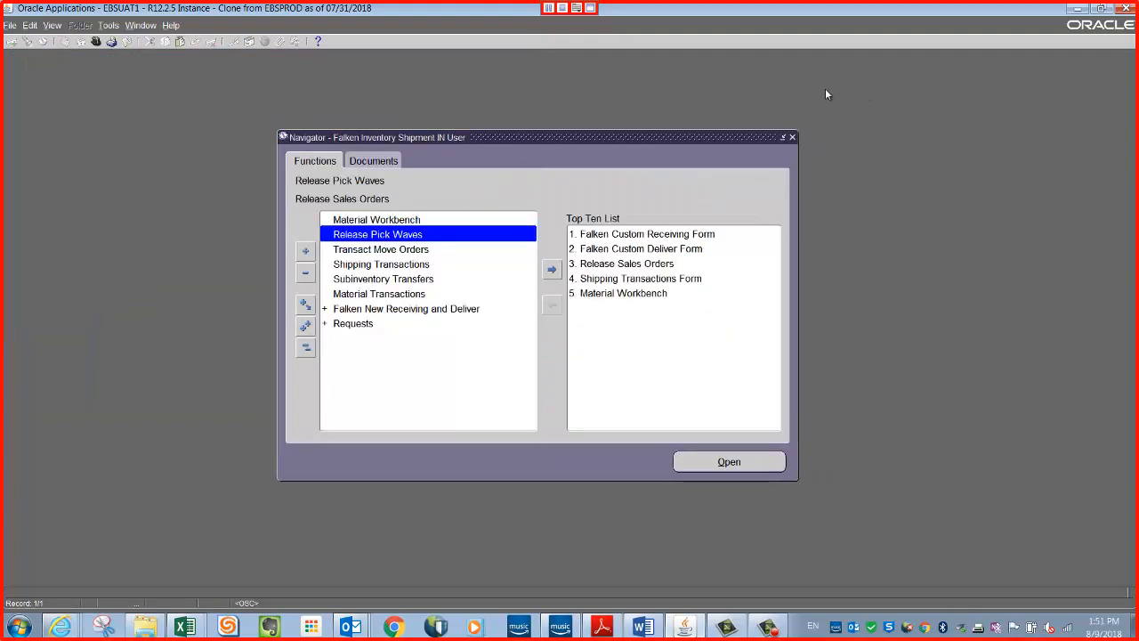
pyautogui.click(308, 348)
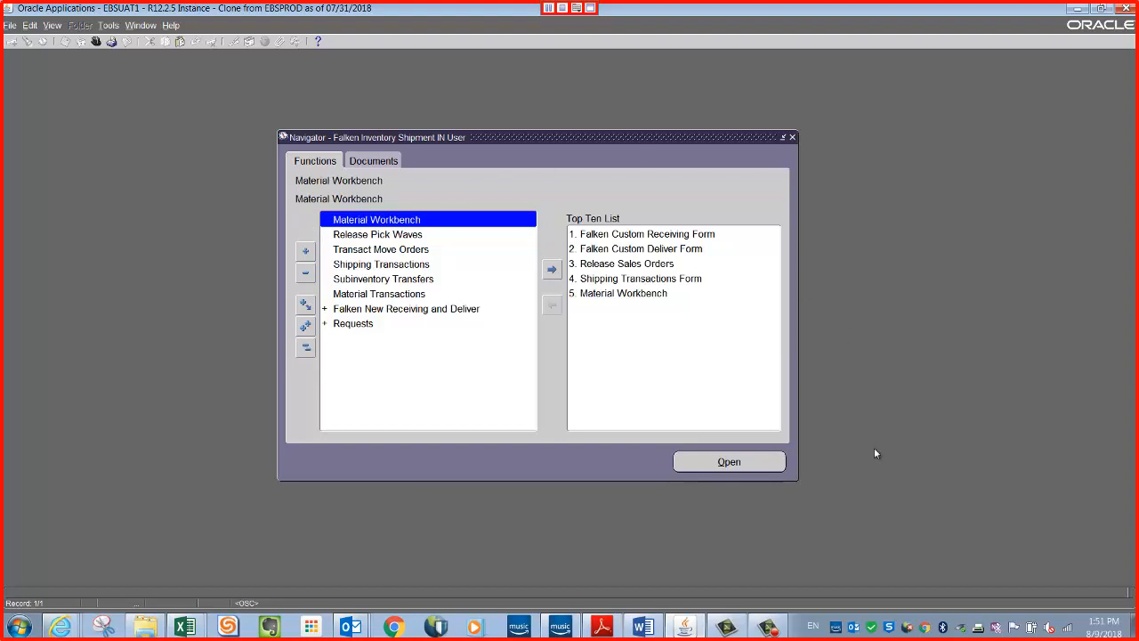
pyautogui.click(773, 630)
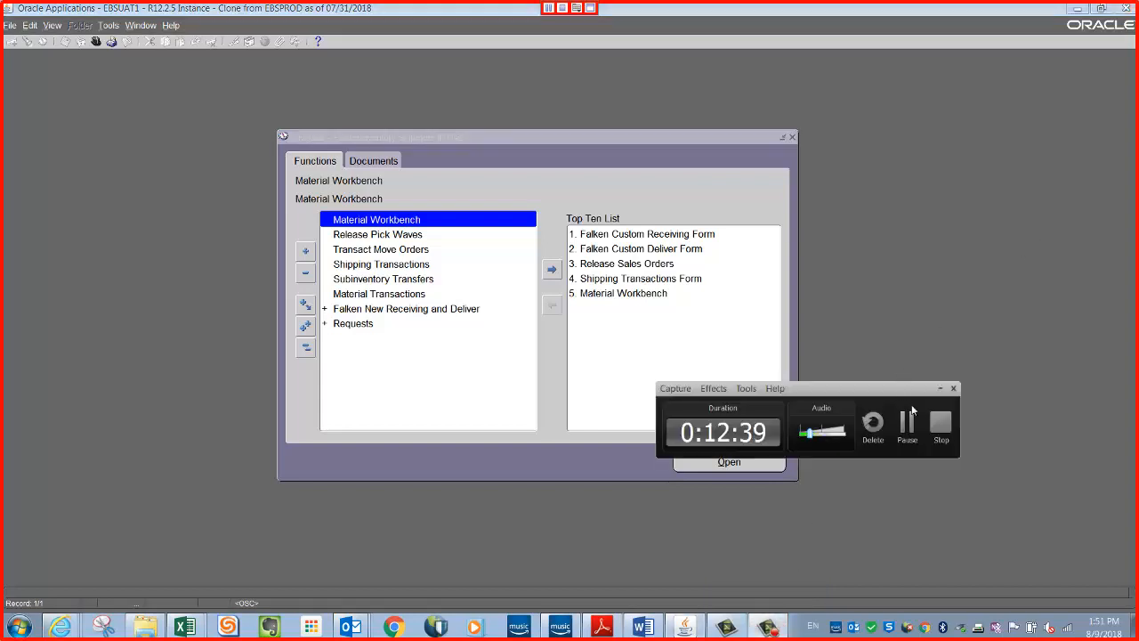